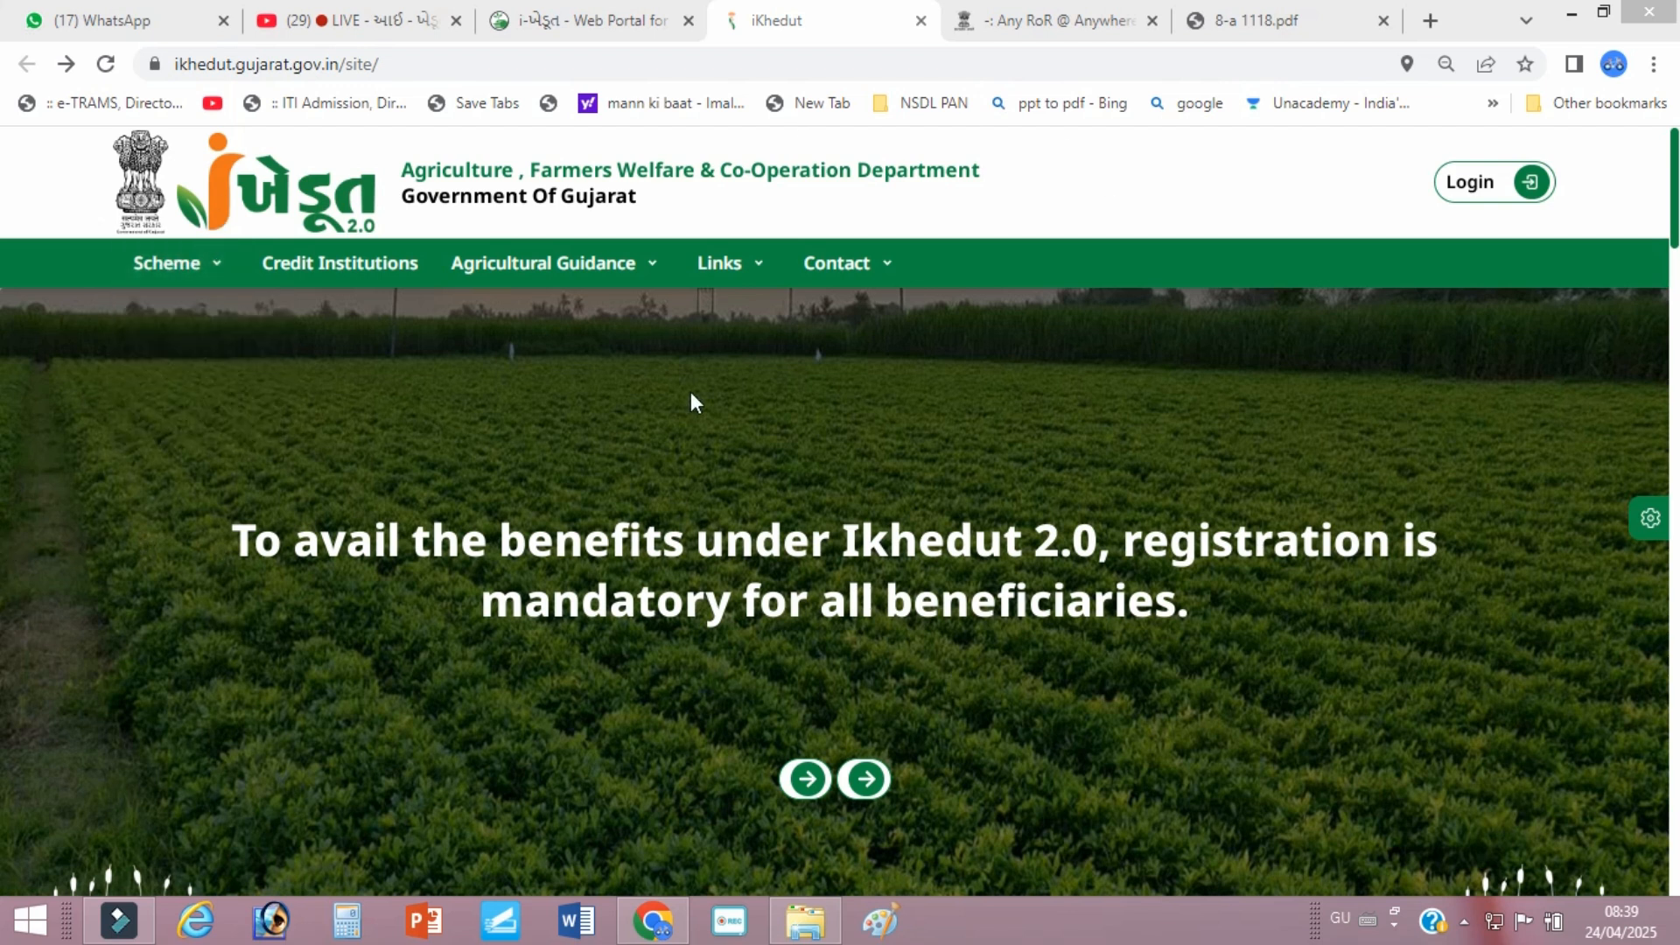
left_click(865, 779)
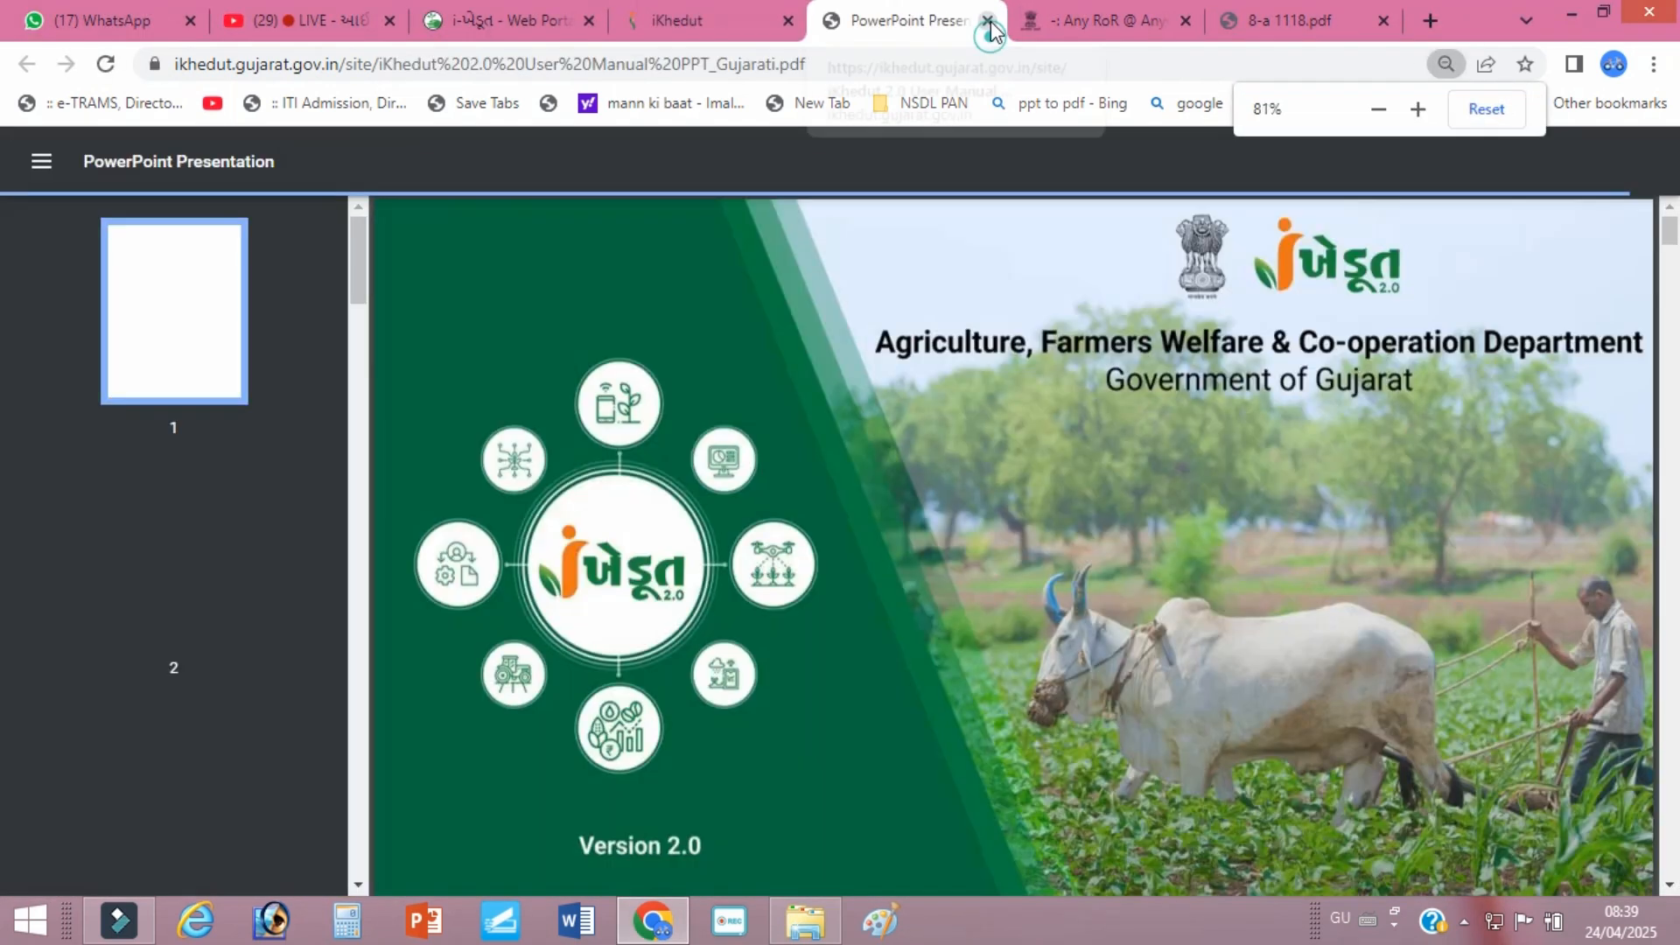
left_click(987, 20)
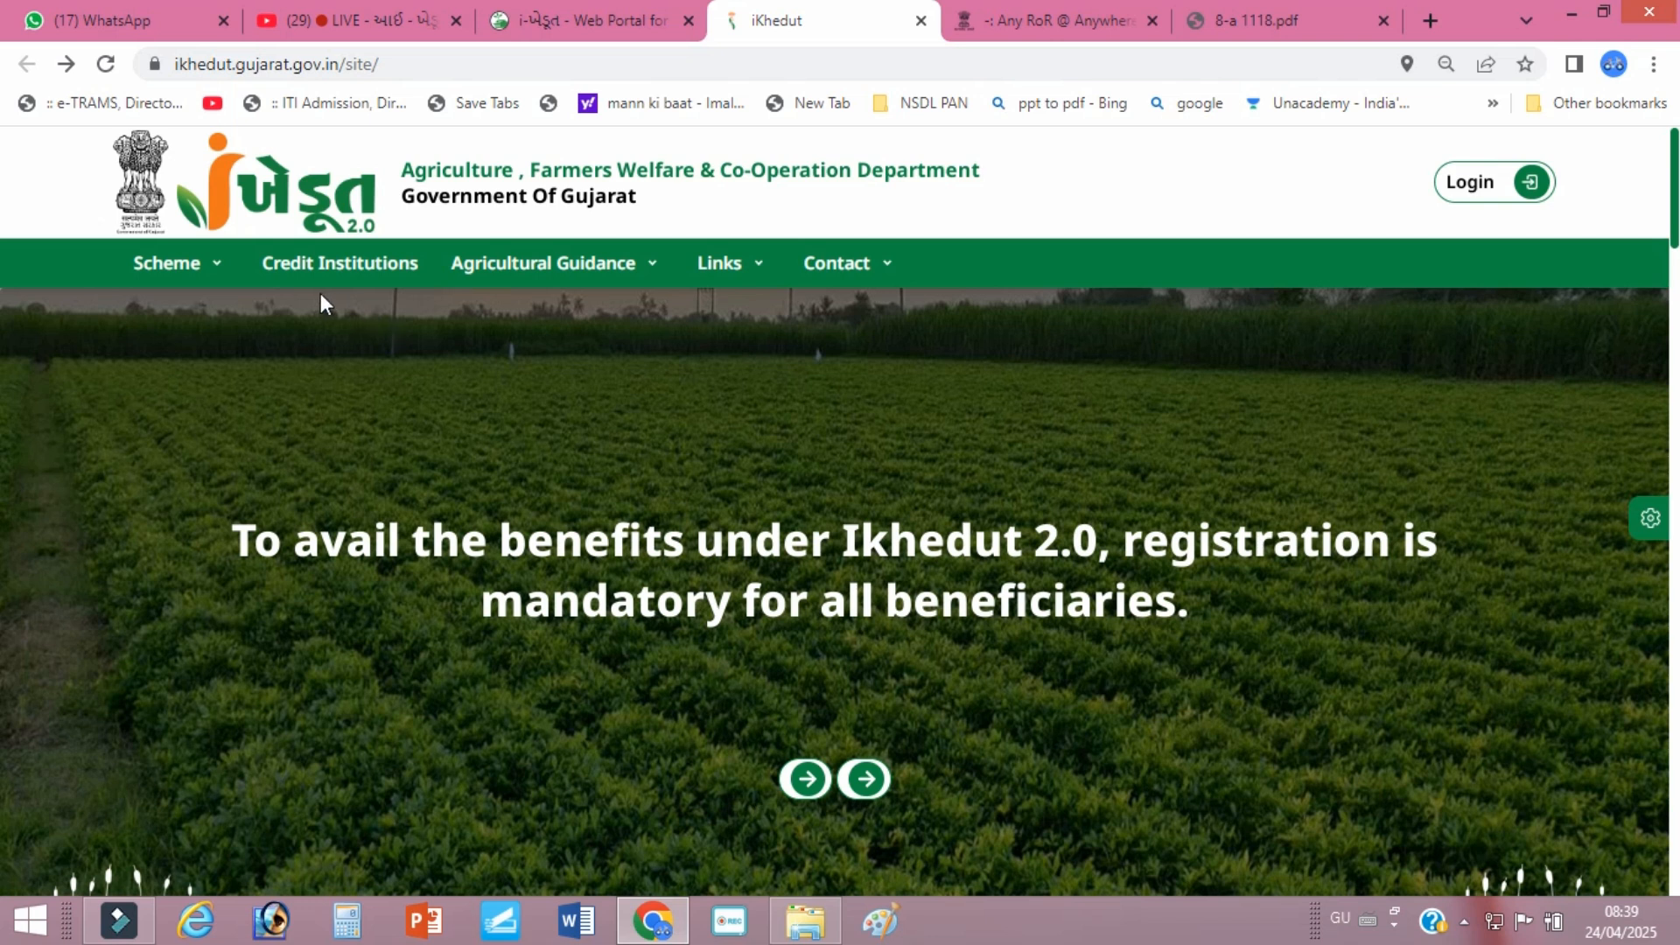
mouse_move(199, 293)
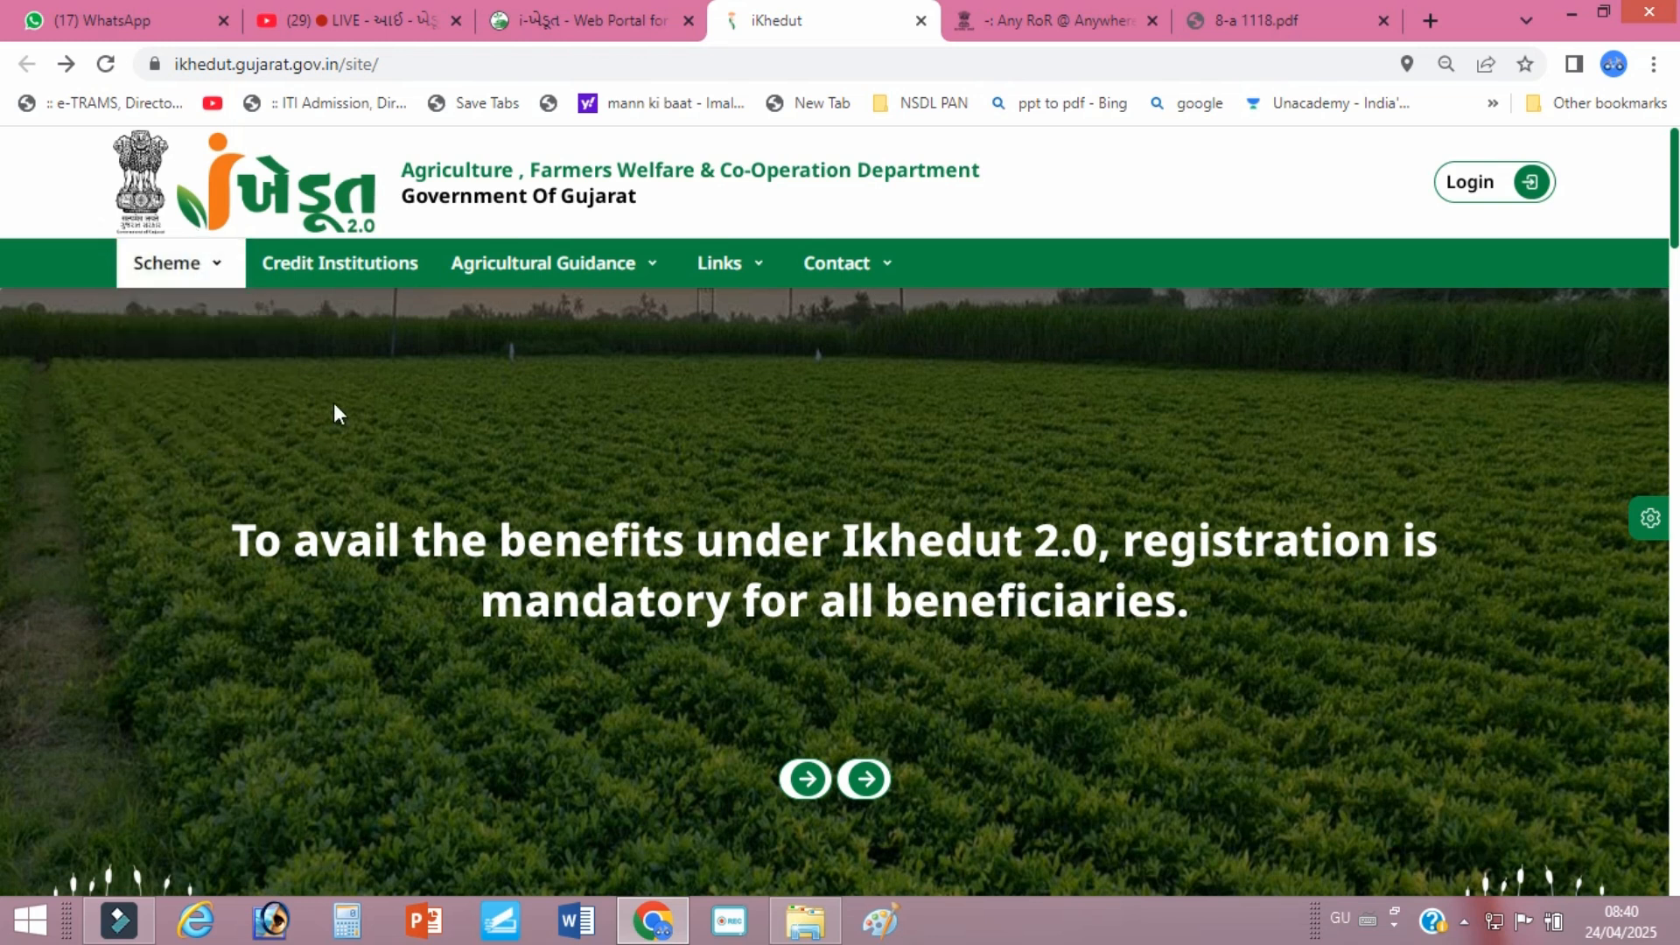
mouse_move(508, 272)
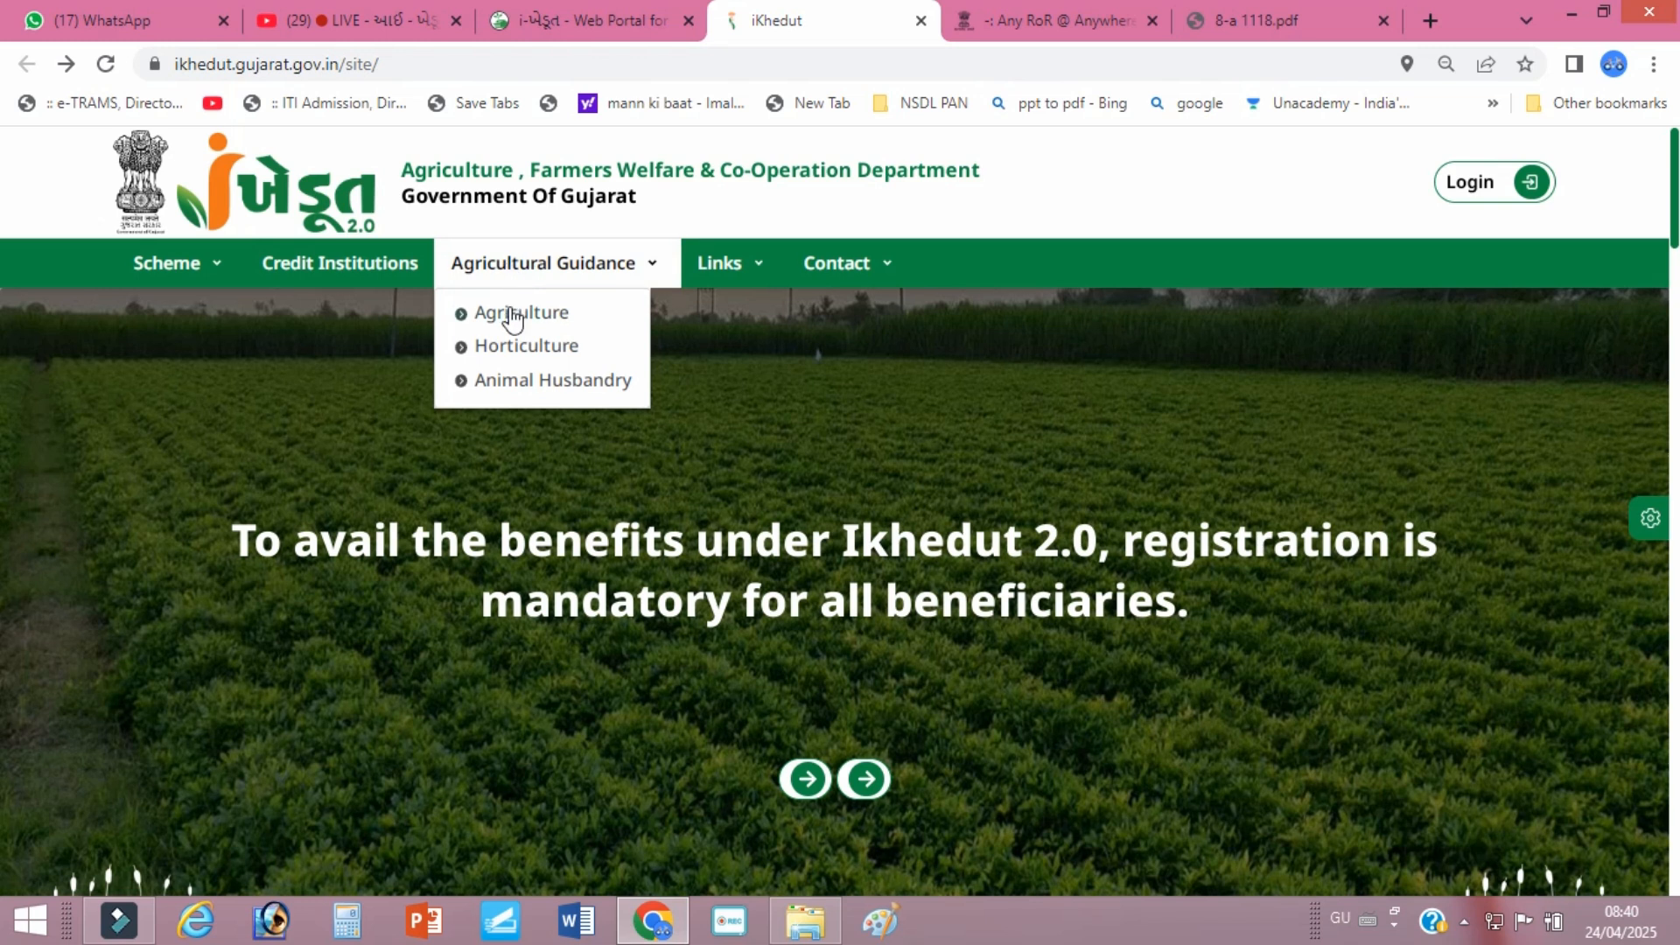
mouse_move(736, 268)
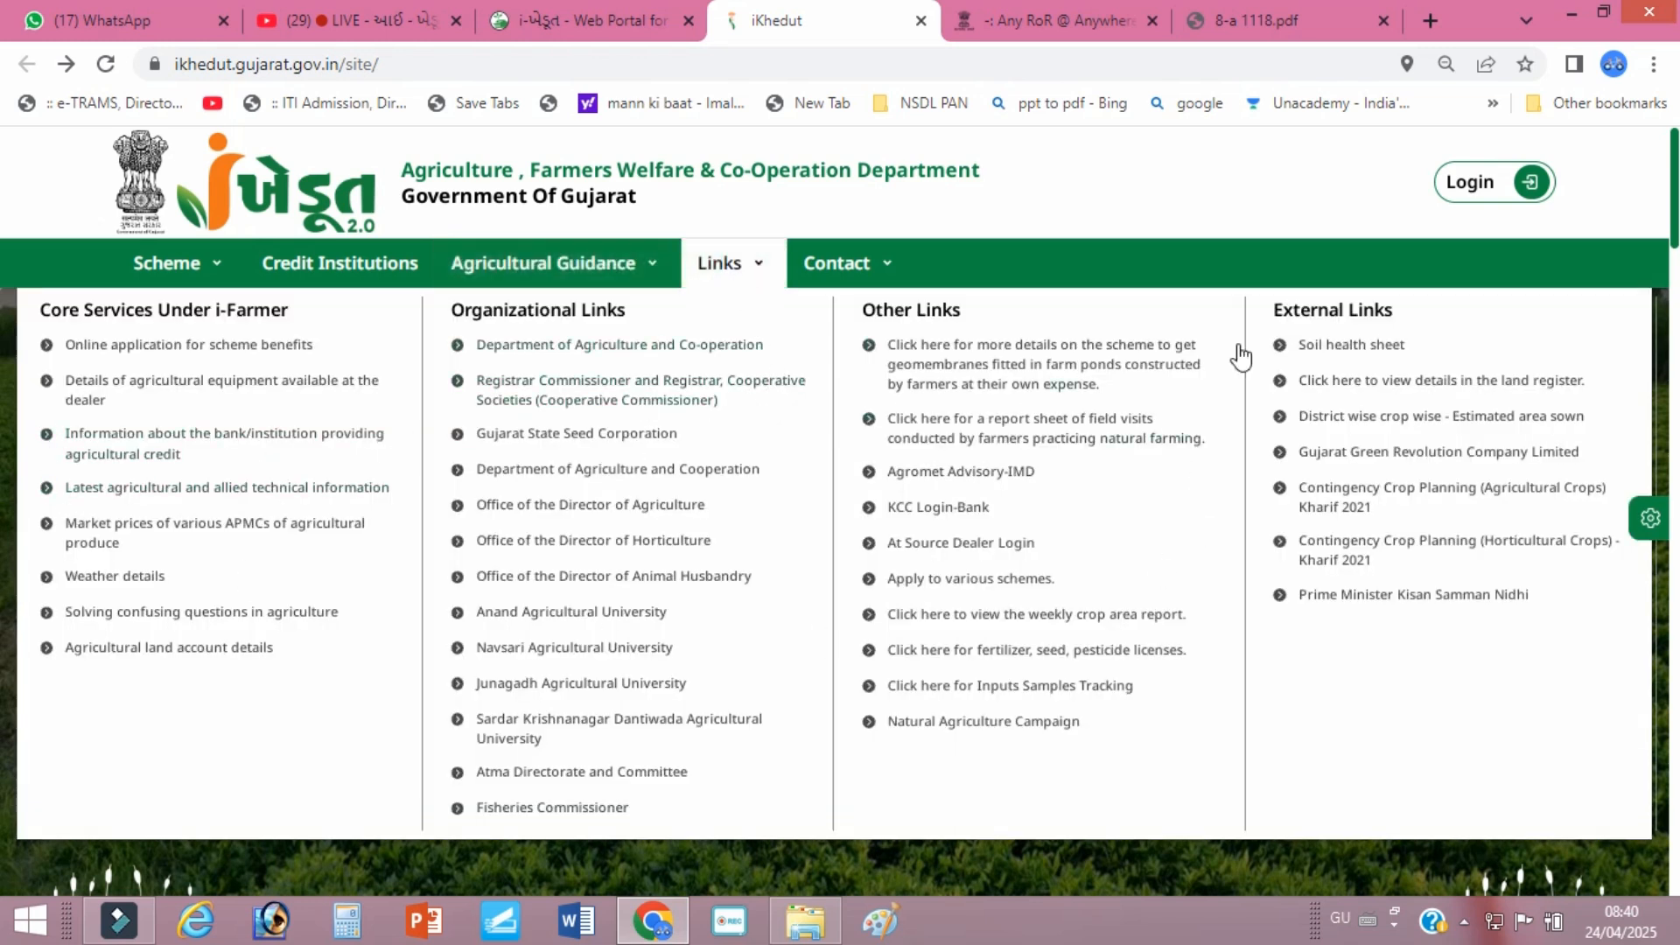
mouse_move(872, 274)
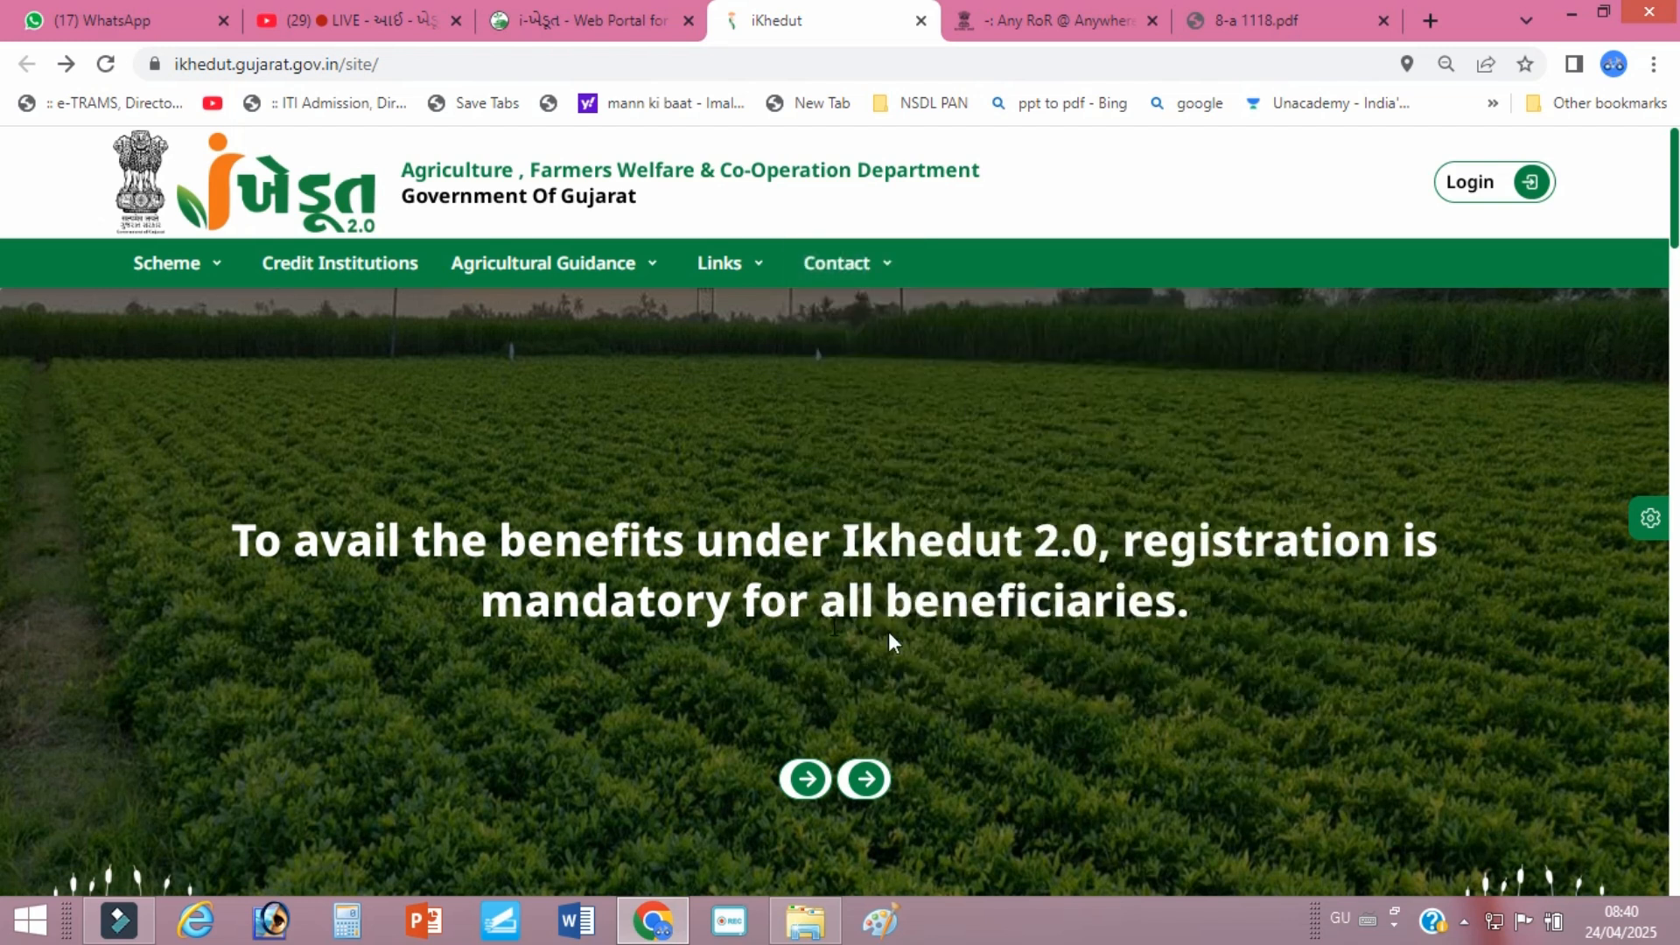
- Go to the login page and open the beneficiary registration form from the right panel
left_click(1479, 195)
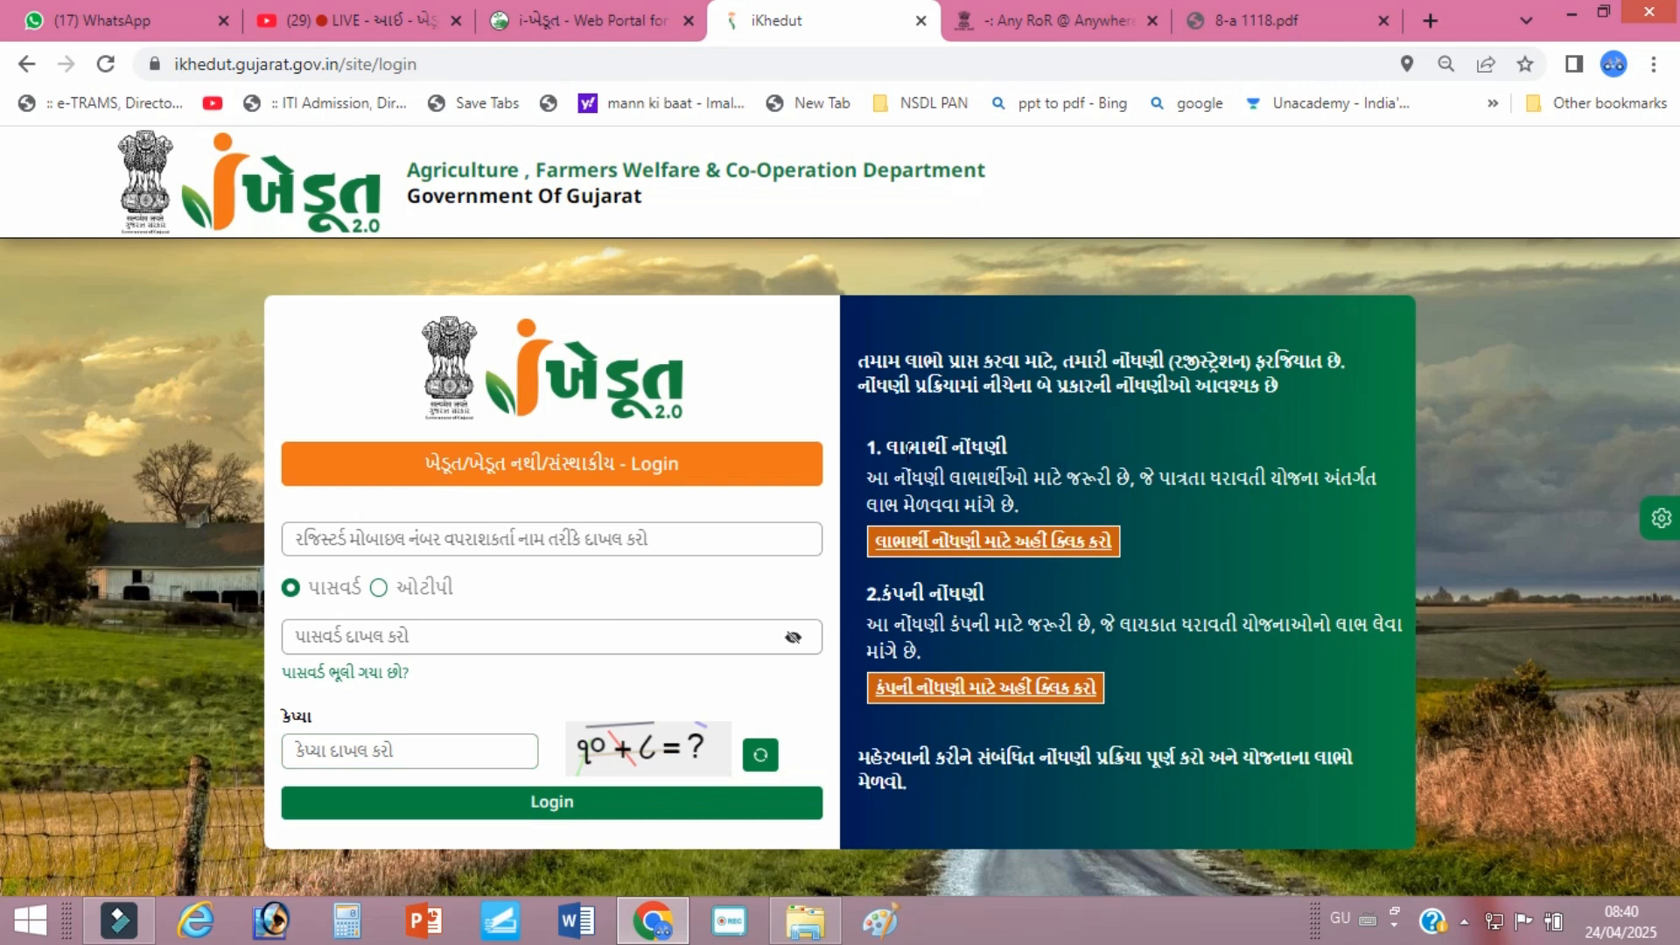
left_click_drag(886, 446, 1080, 443)
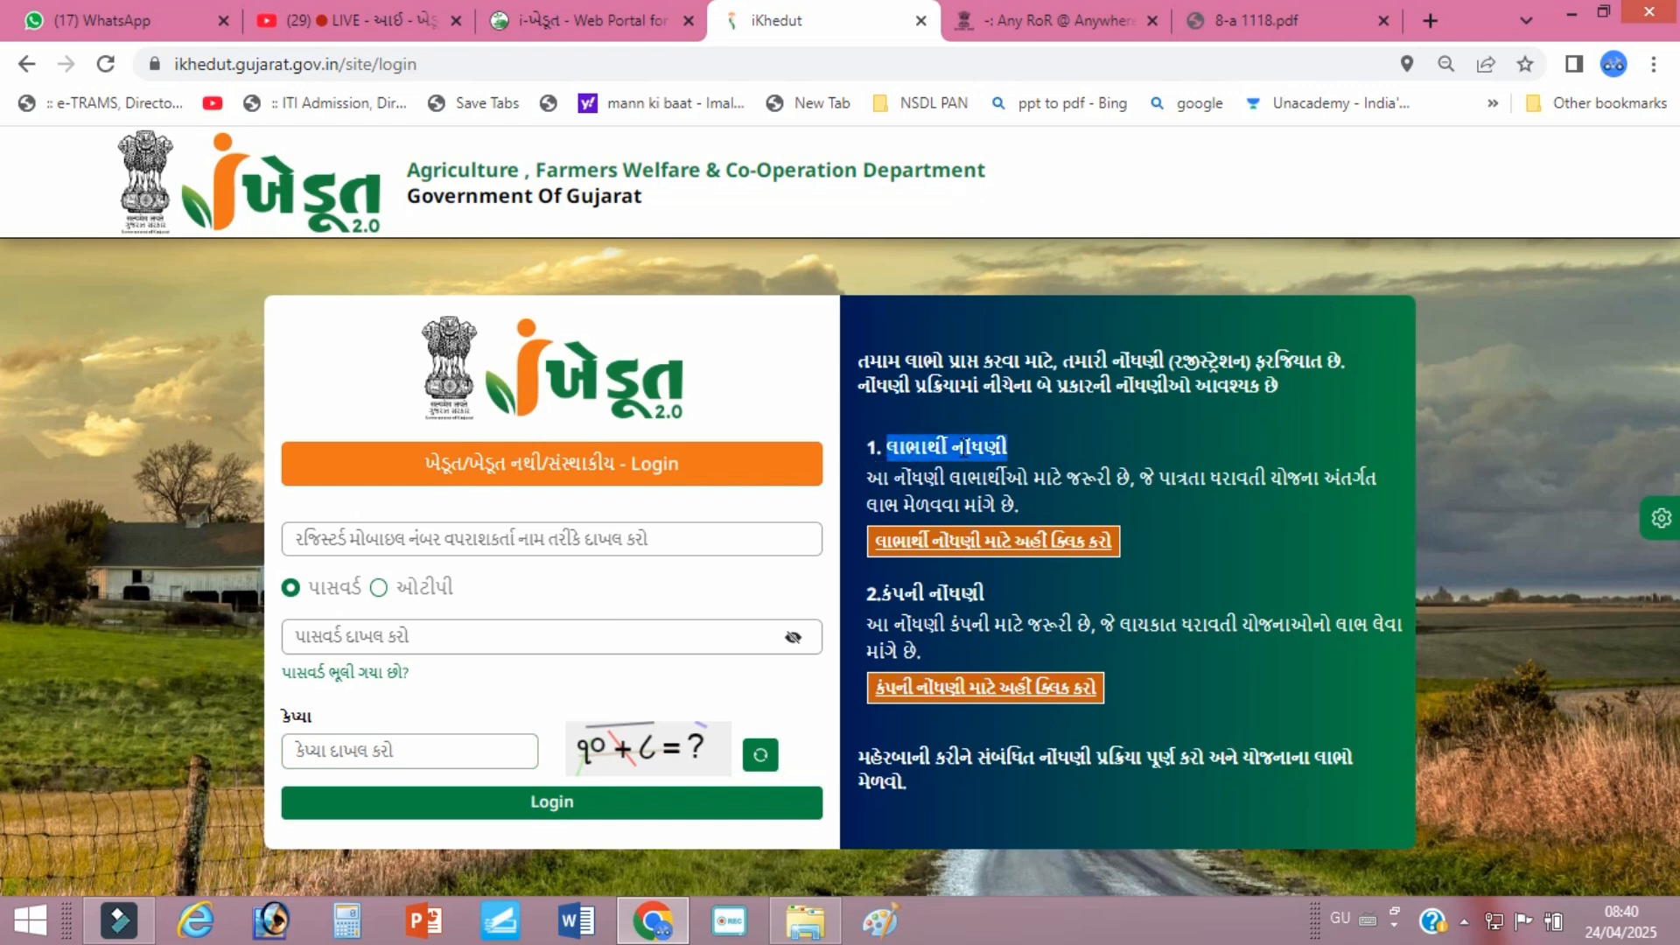
left_click_drag(891, 593, 1034, 600)
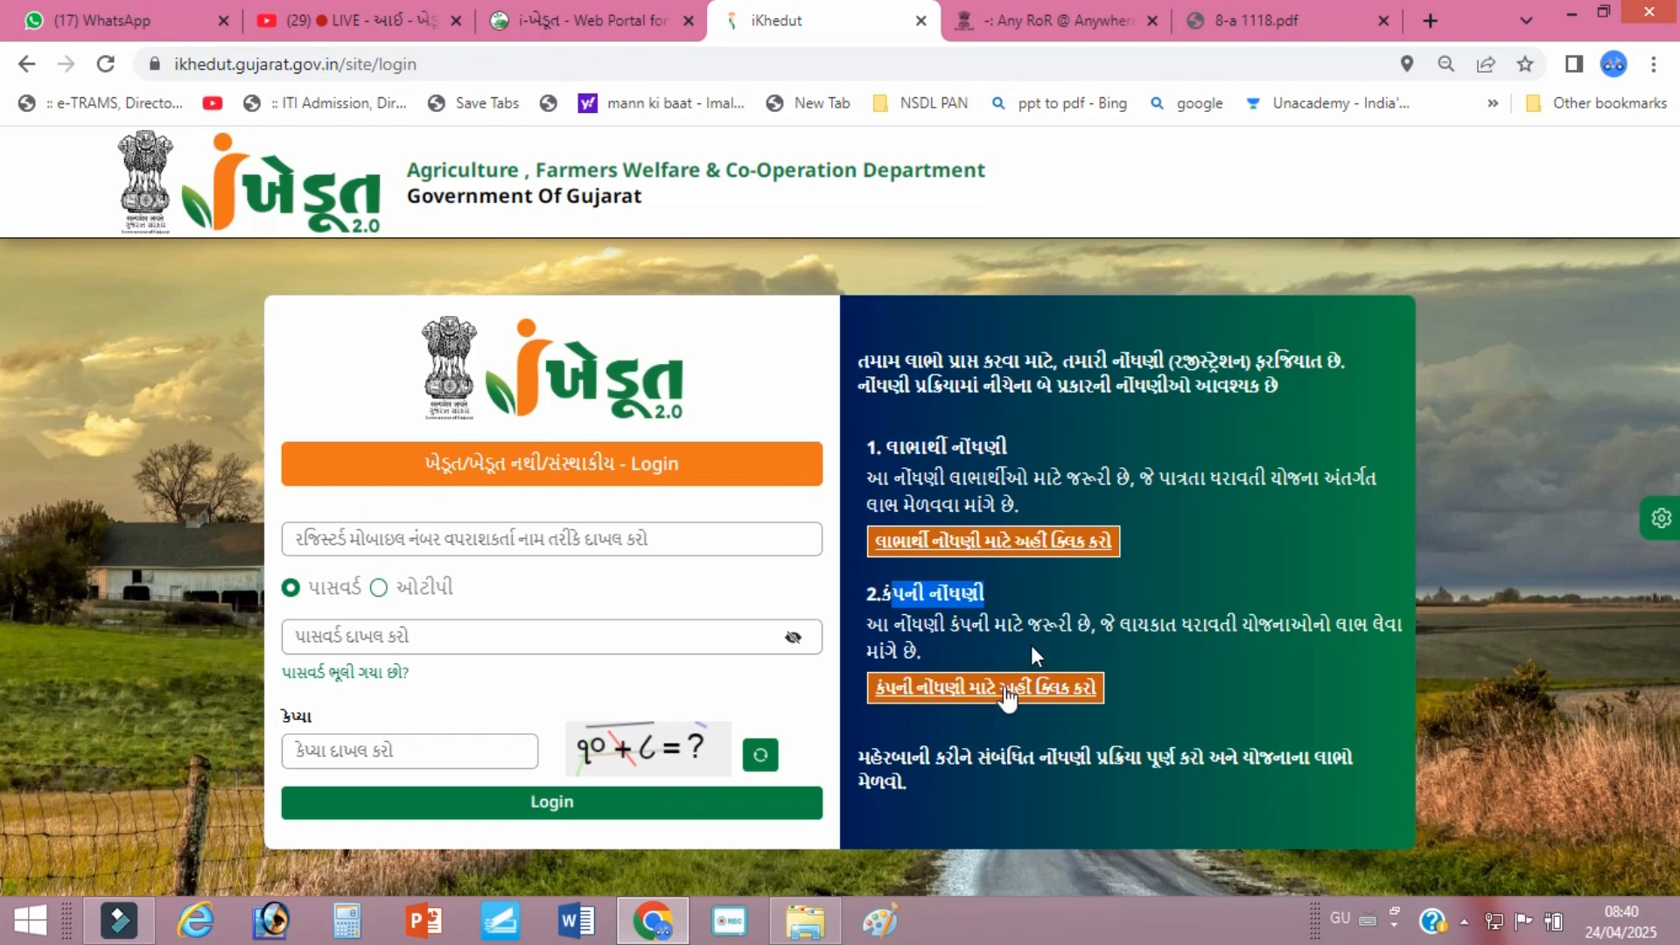
left_click(959, 552)
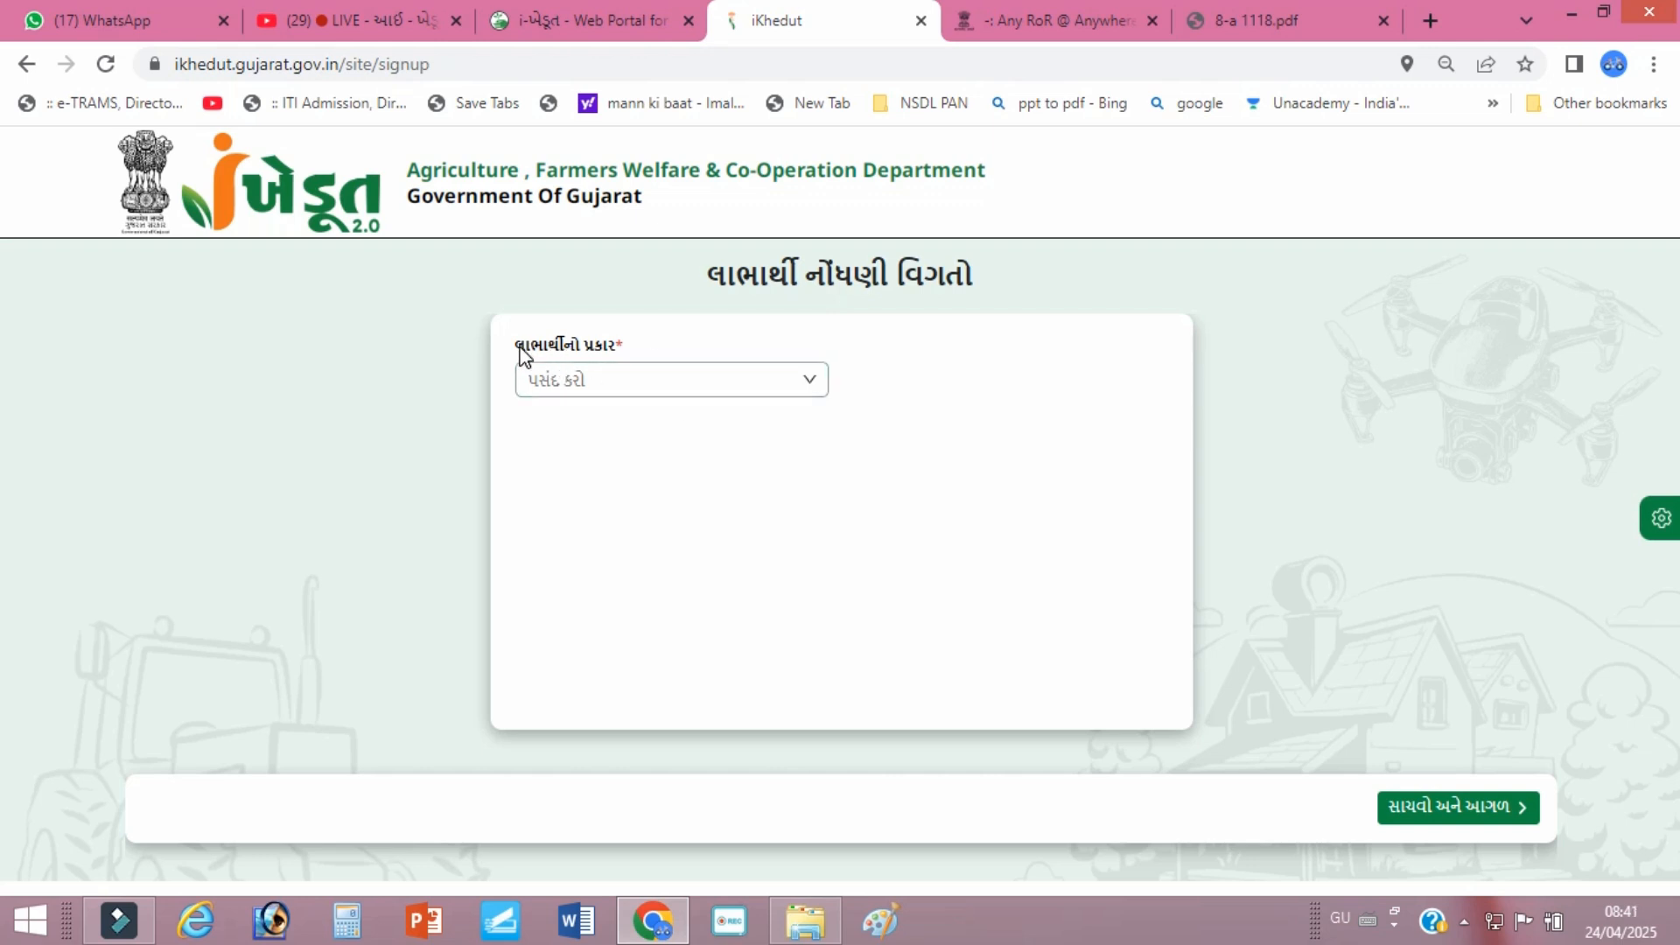
- Choose Farmer as the beneficiary type
left_click_drag(516, 344, 648, 353)
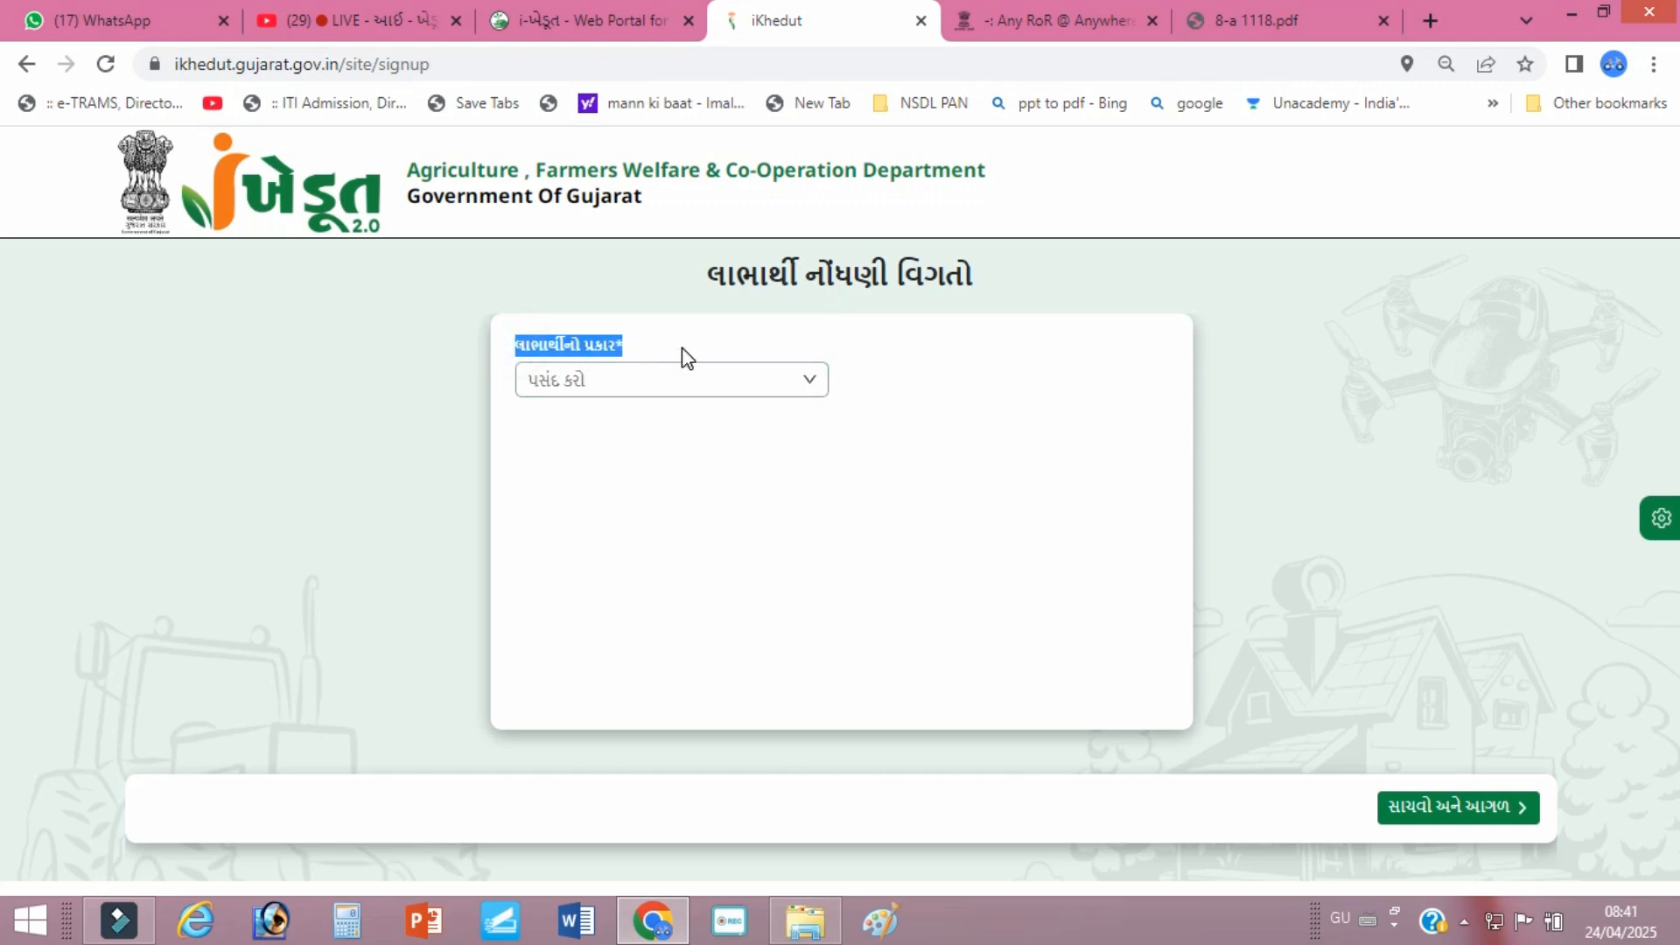
left_click(685, 371)
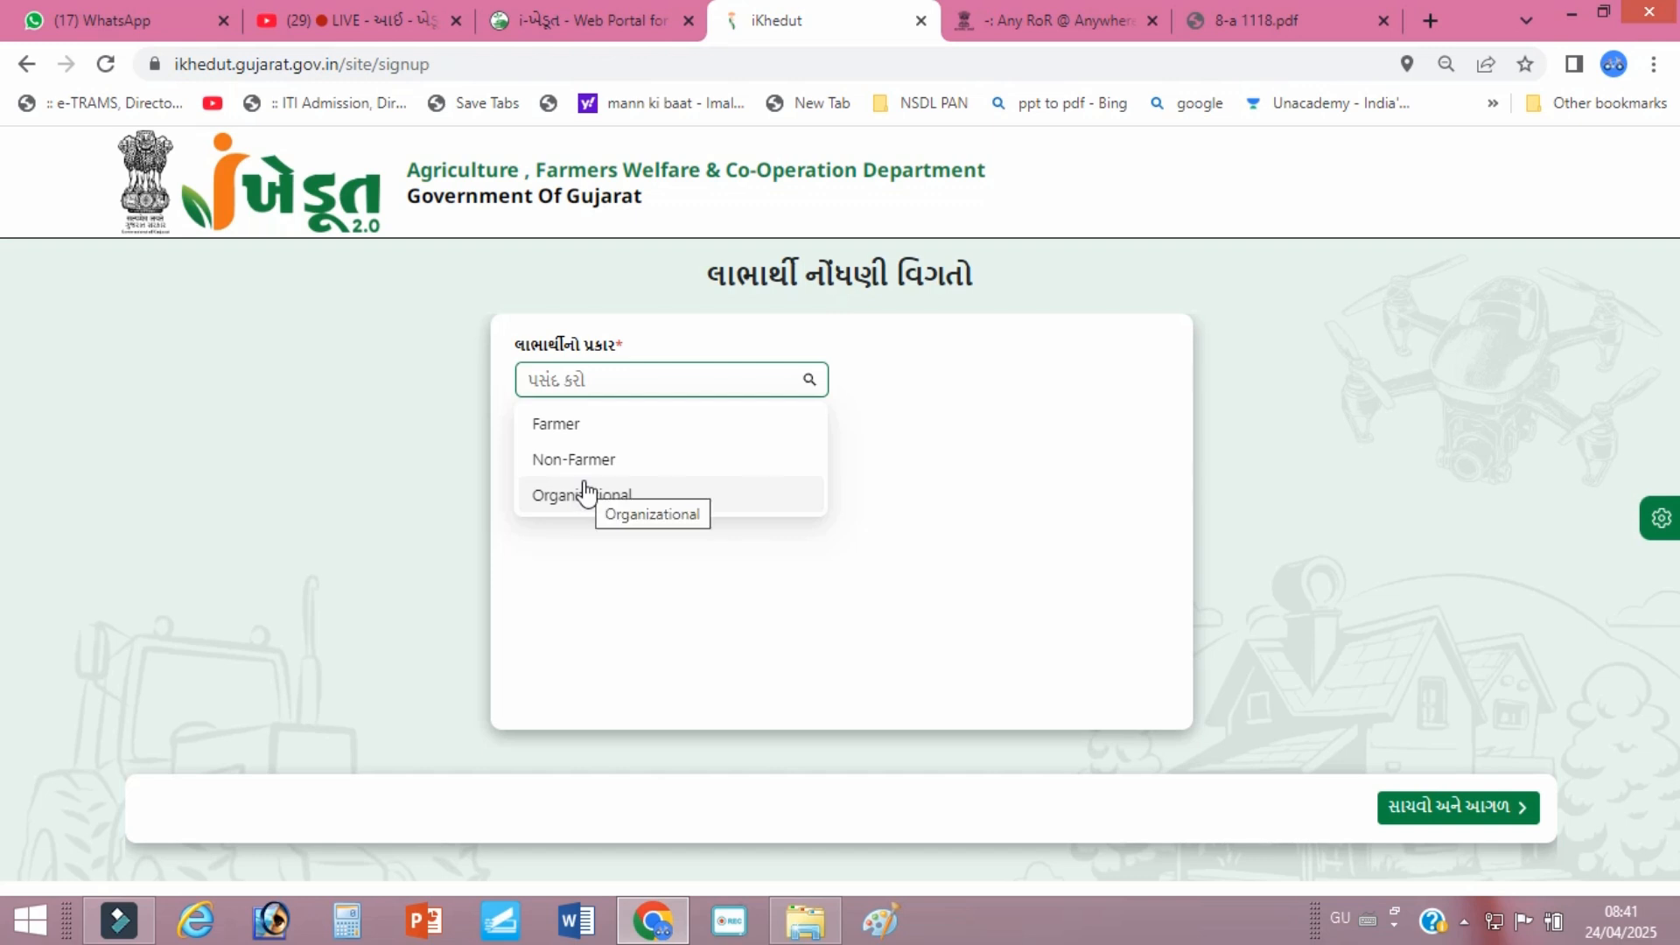
left_click(557, 425)
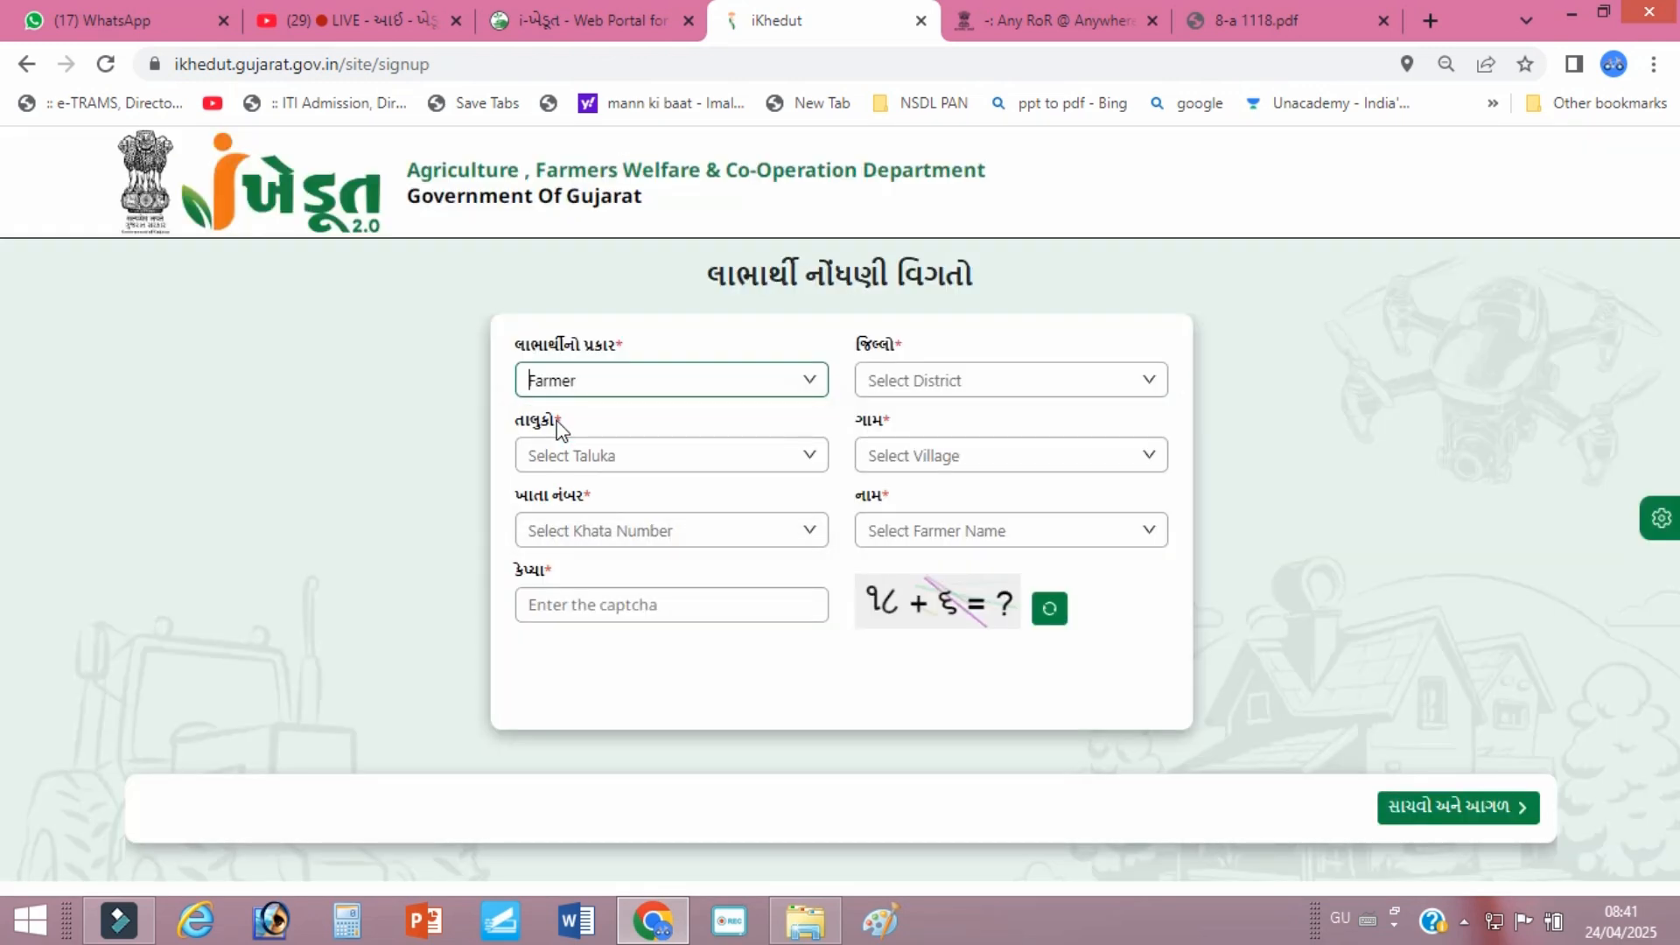
- Select district દેવભૂમિ દ્વારકા, taluka ખંભાળિયા and village રામનગર
left_click(950, 381)
scroll(975, 585, "down", 5)
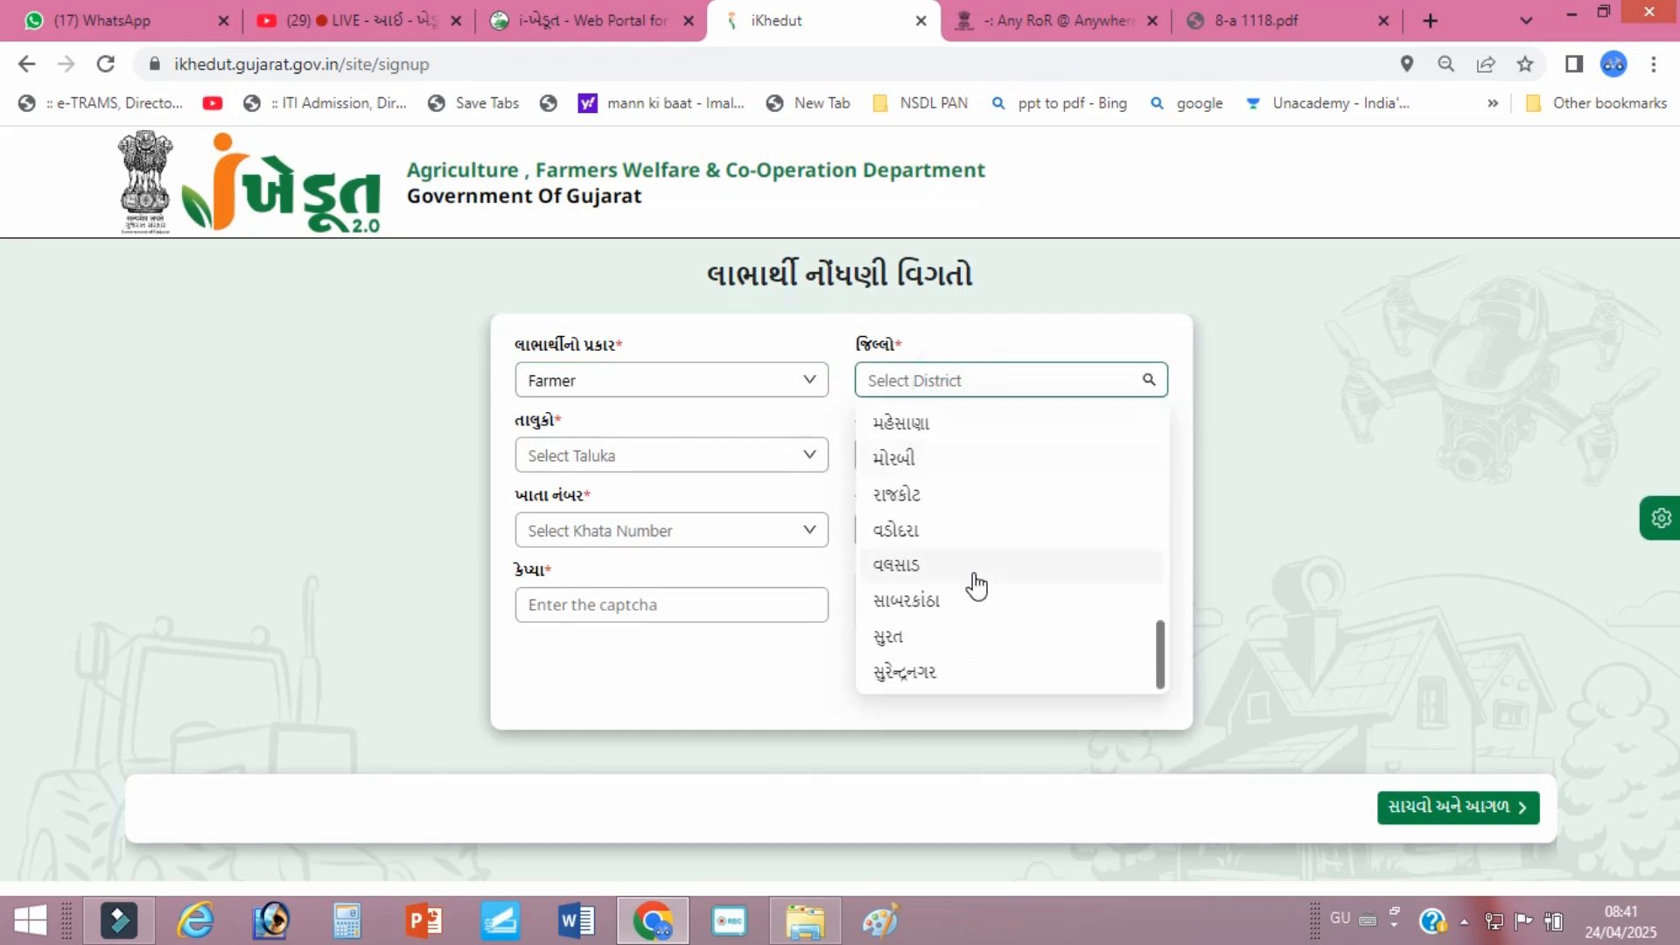
scroll(976, 586, "up", 5)
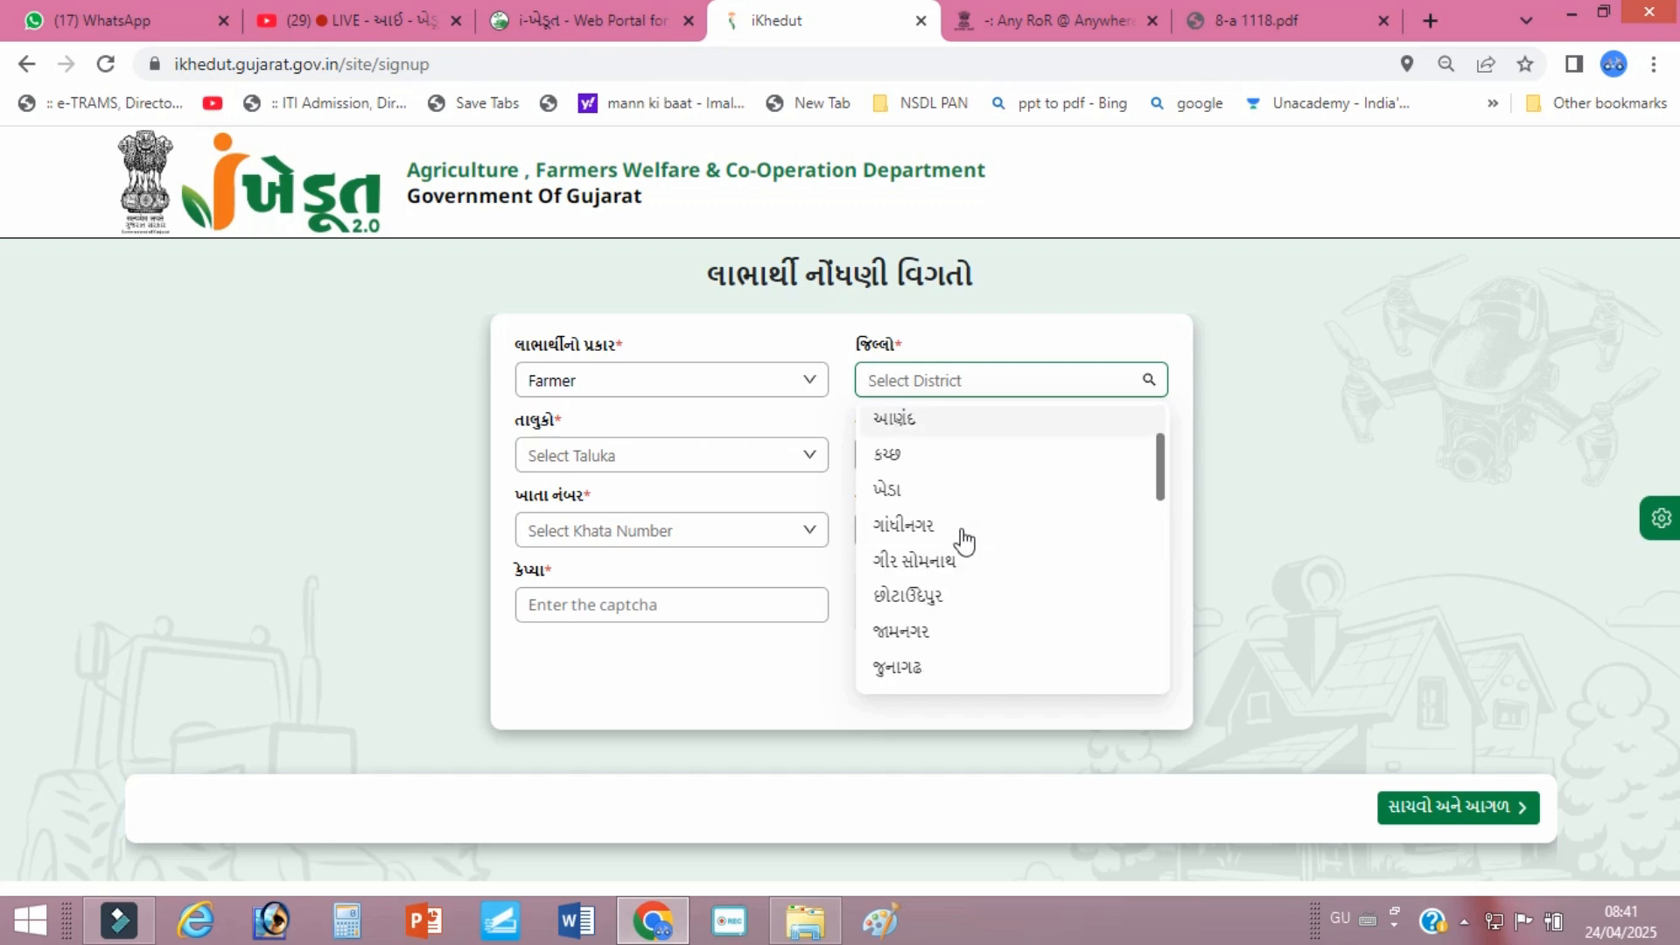
scroll(916, 521, "up", 3)
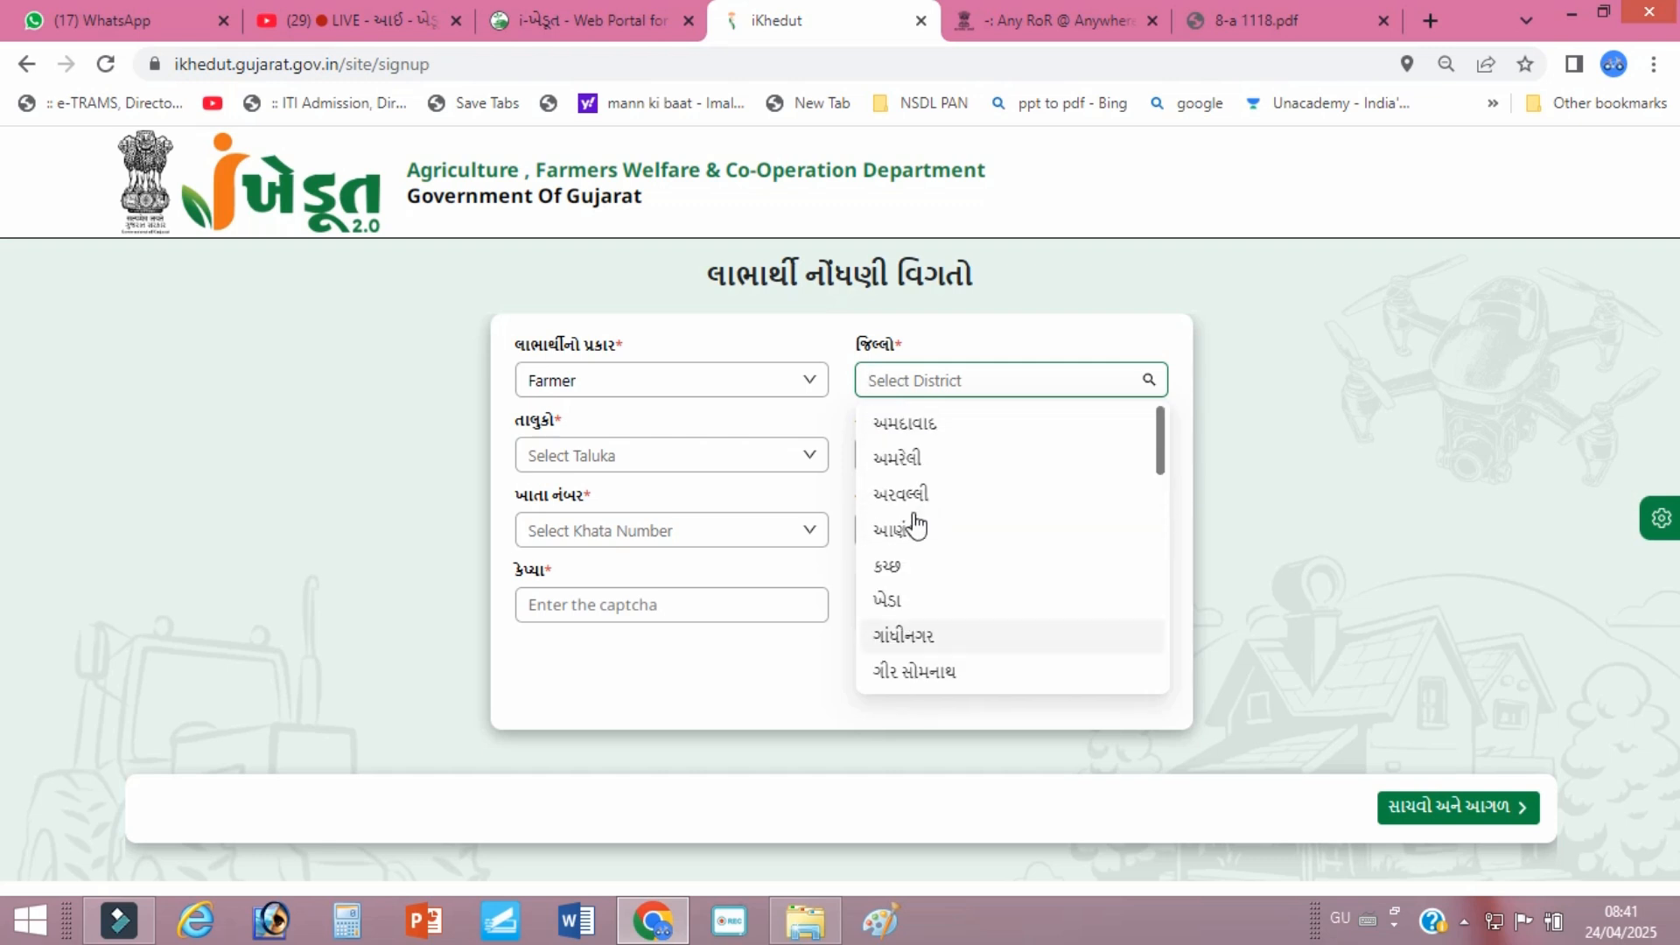
scroll(919, 523, "down", 4)
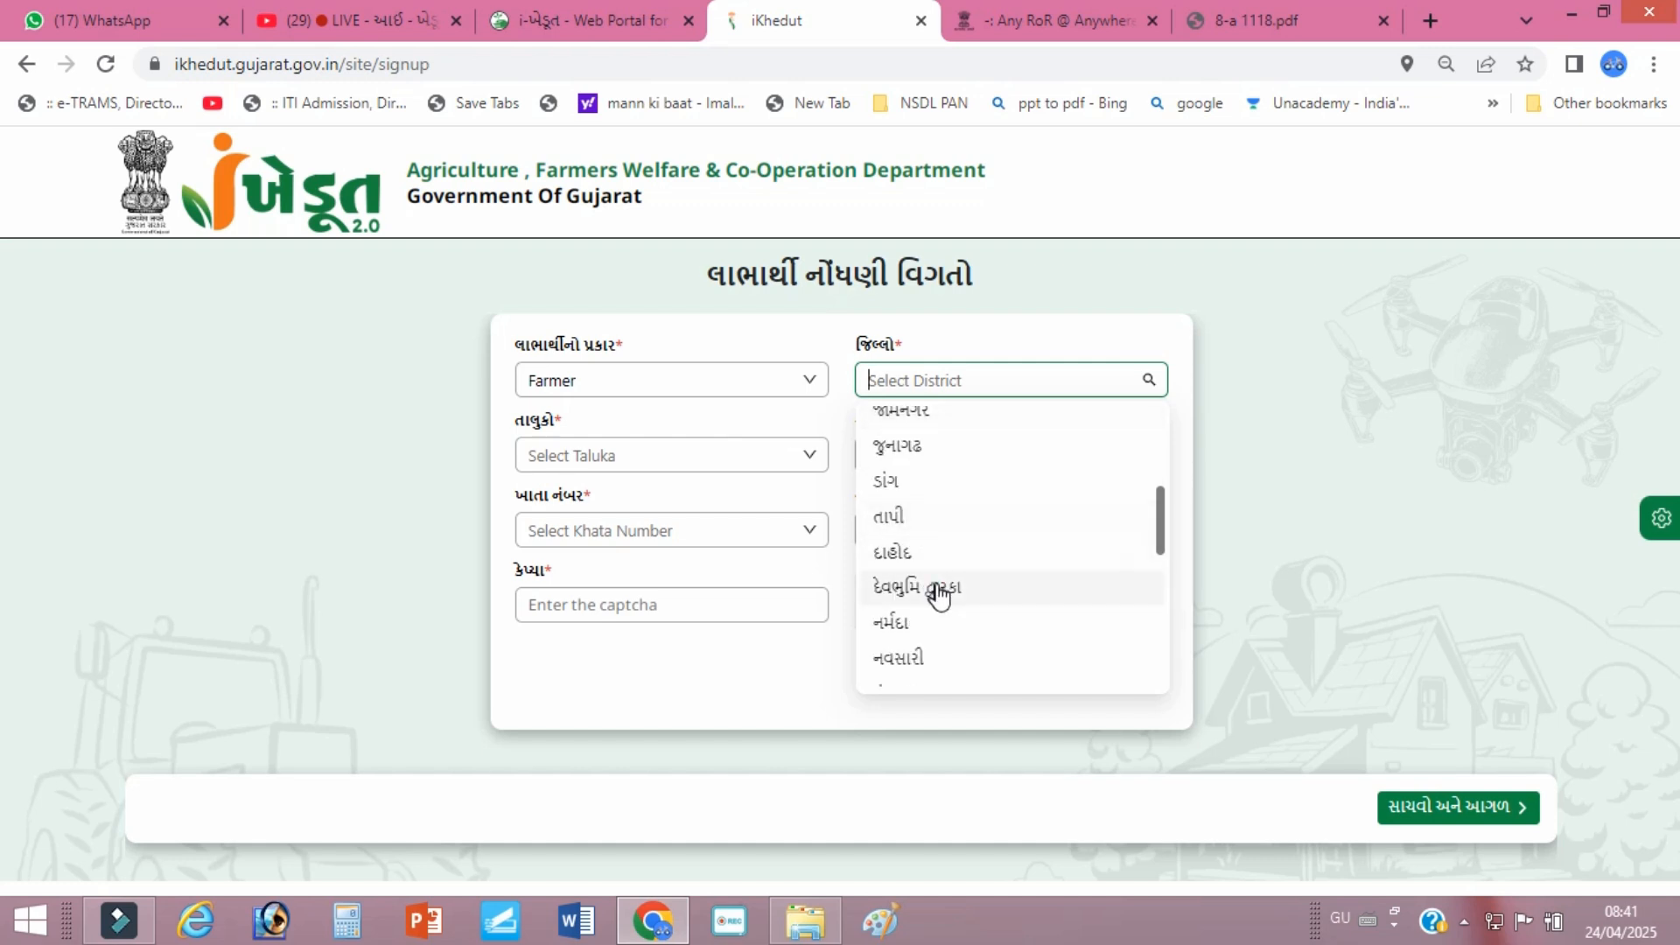
left_click(937, 580)
left_click(619, 453)
left_click(602, 532)
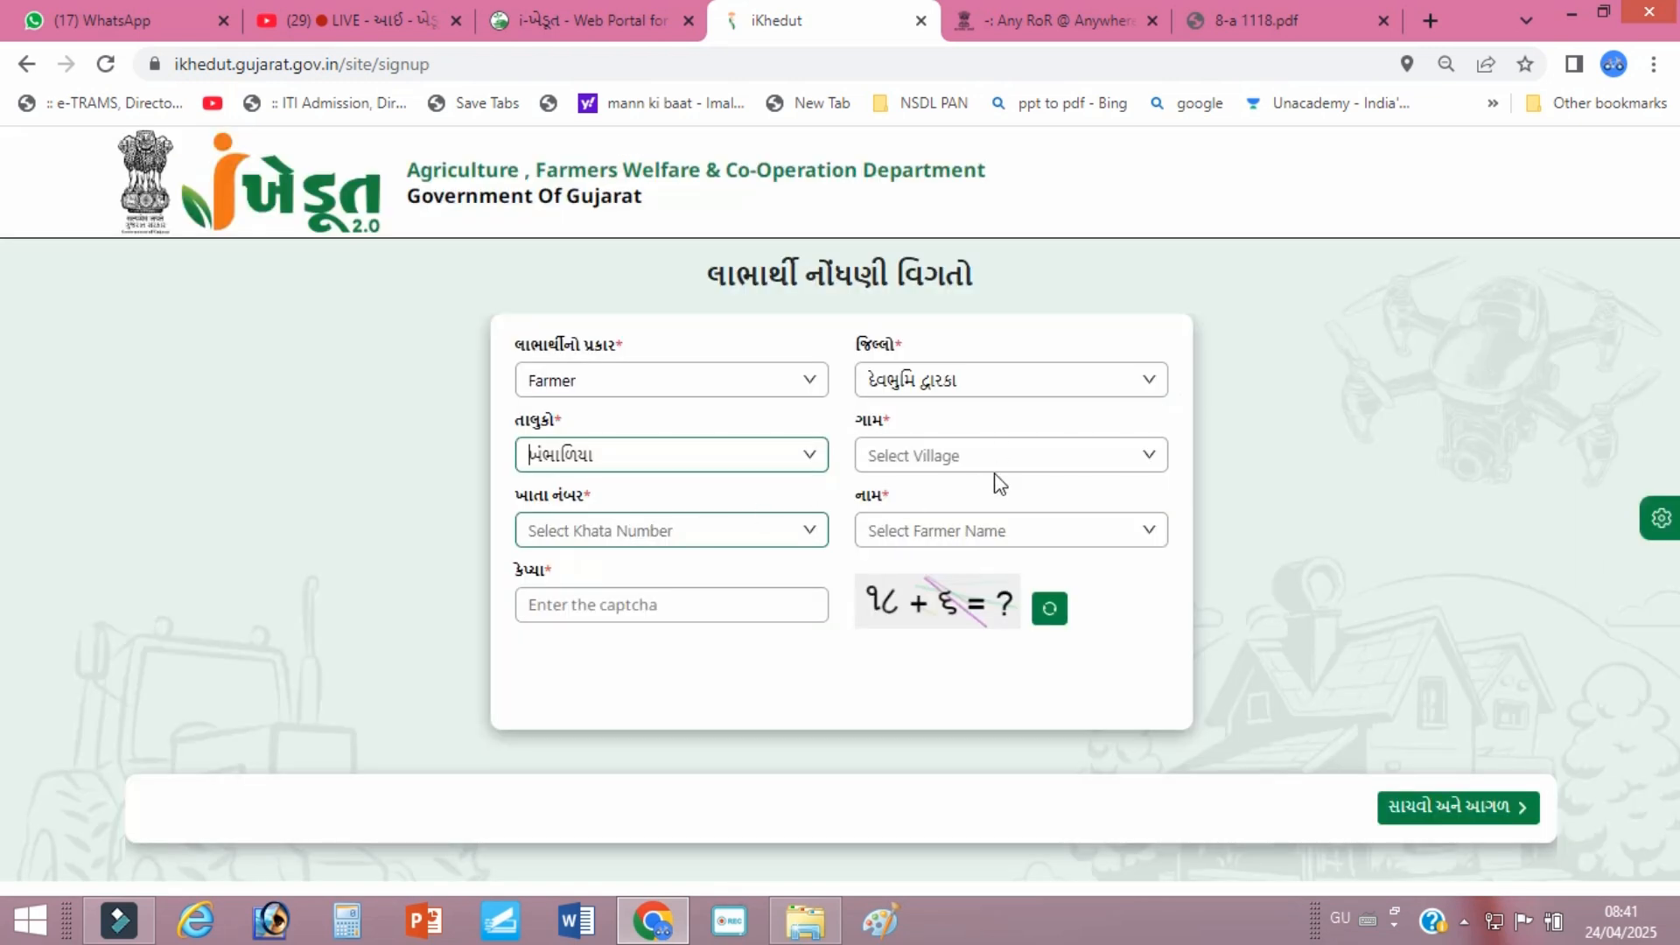
left_click(986, 445)
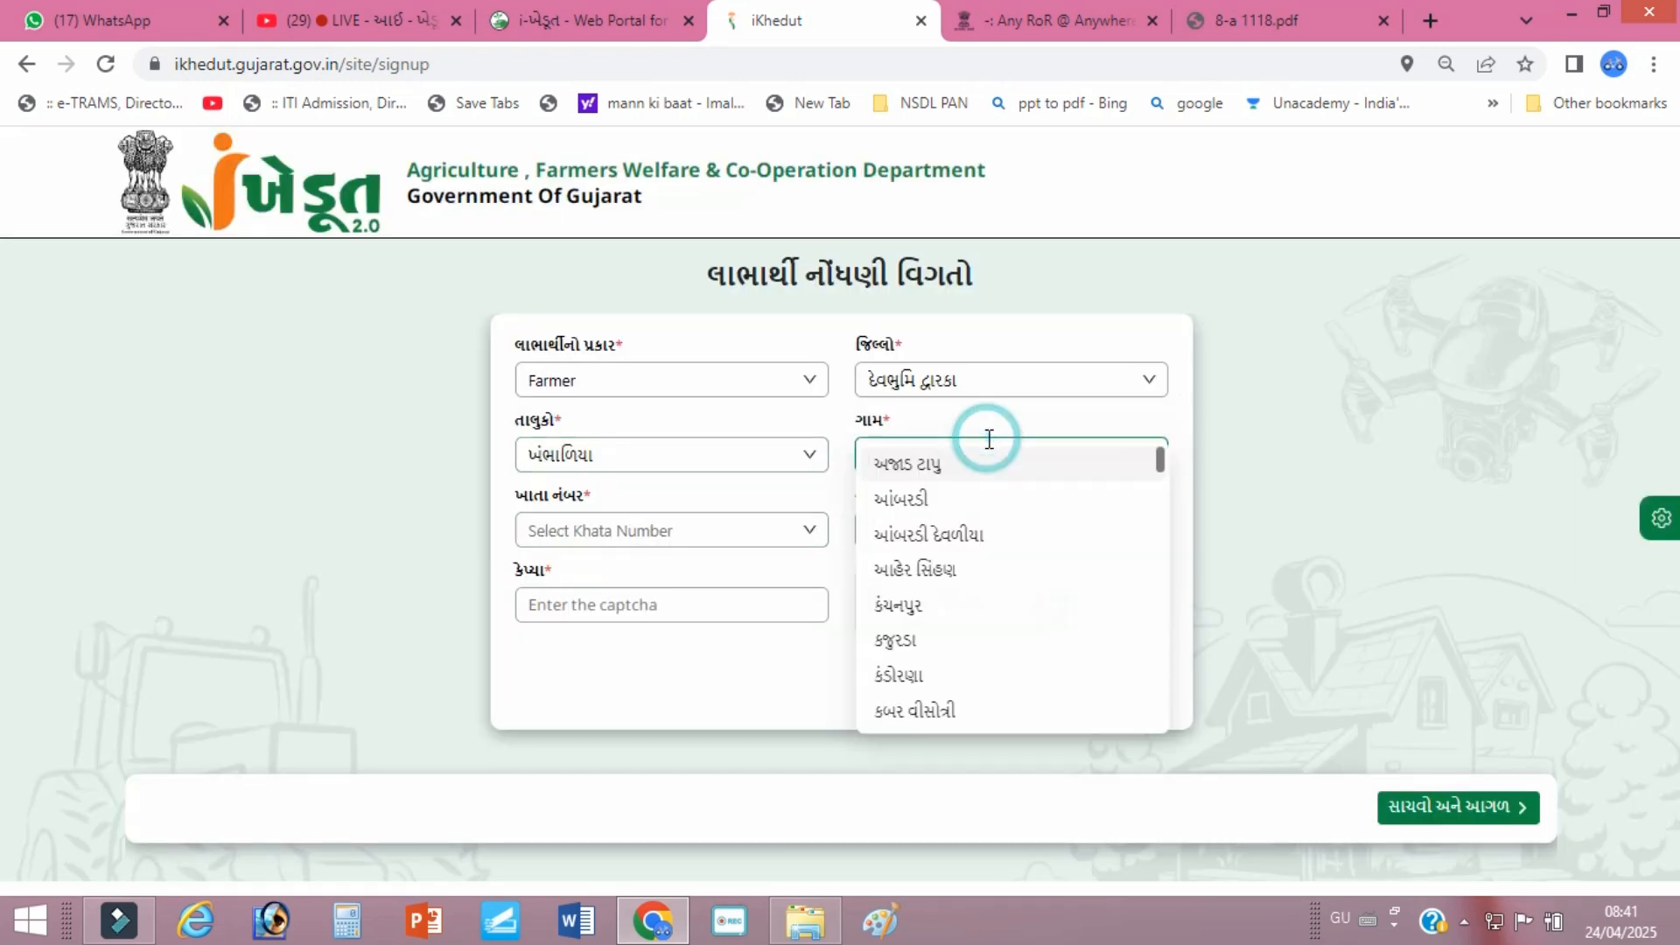
scroll(989, 595, "down", 15)
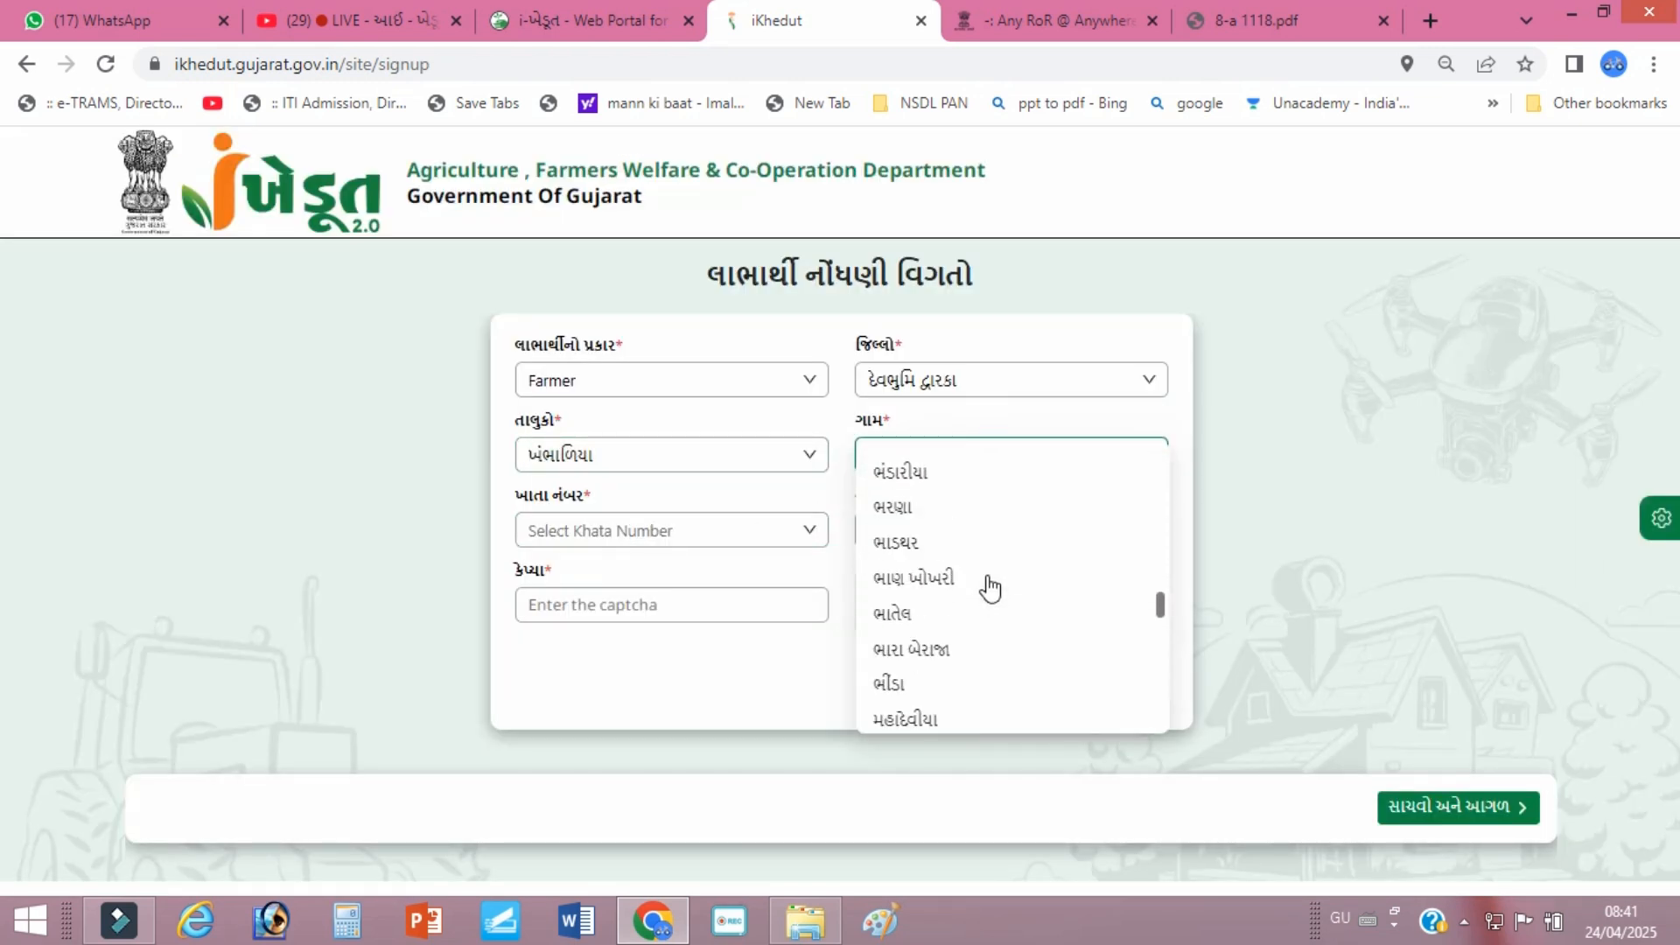
scroll(990, 588, "up", 6)
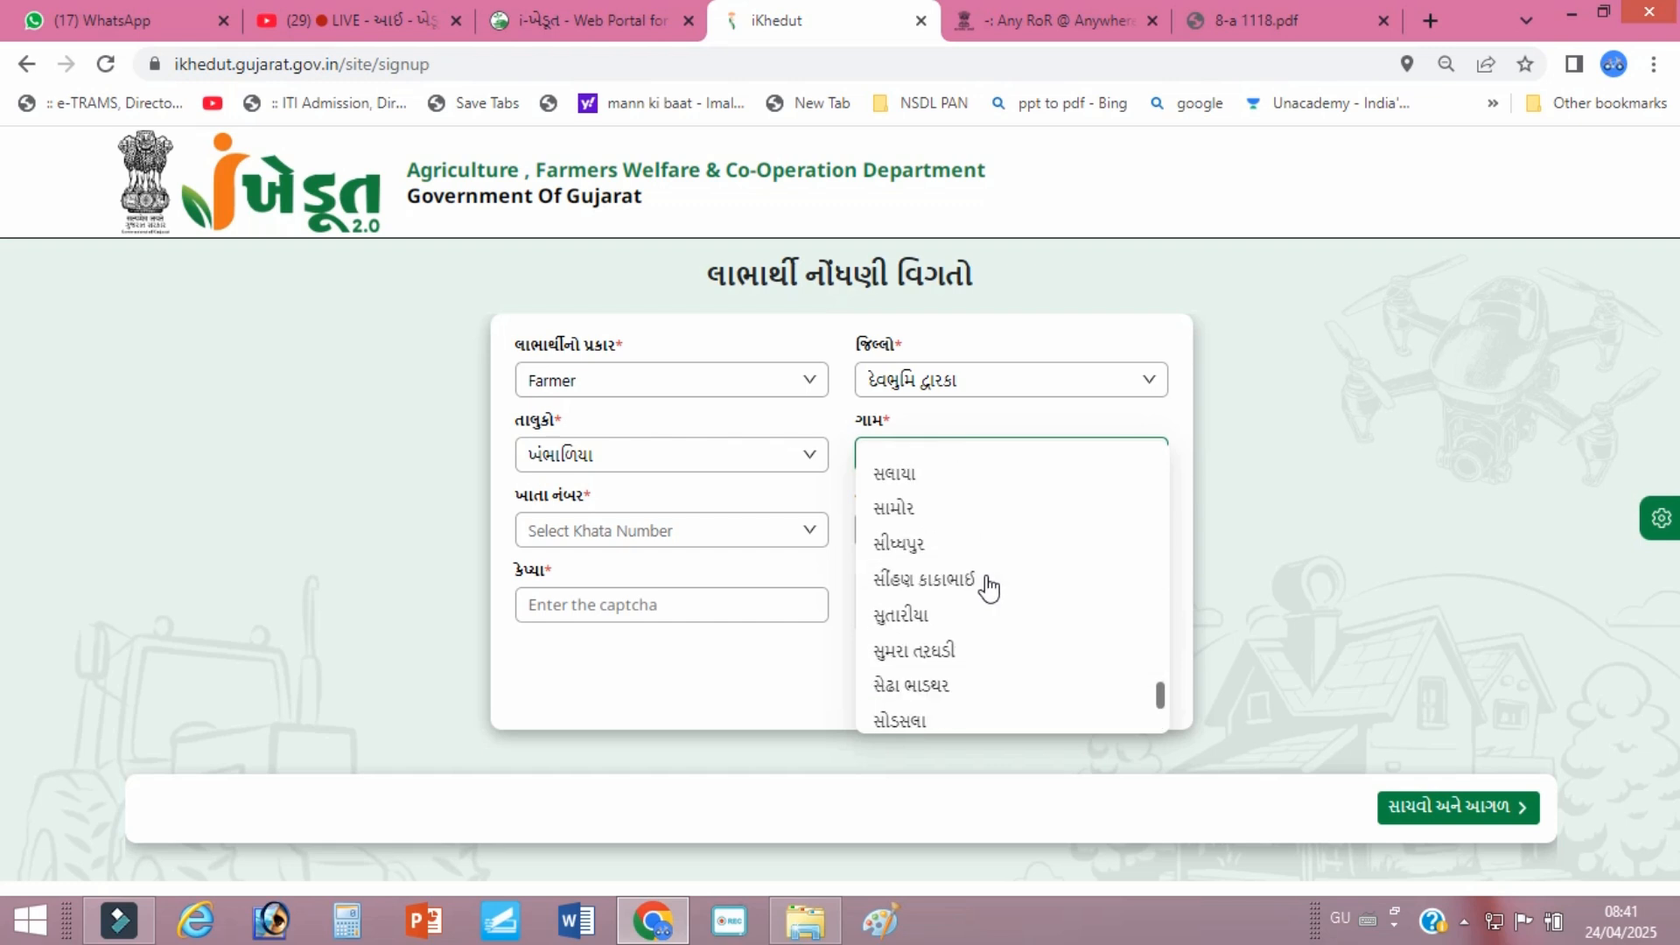
scroll(990, 588, "up", 3)
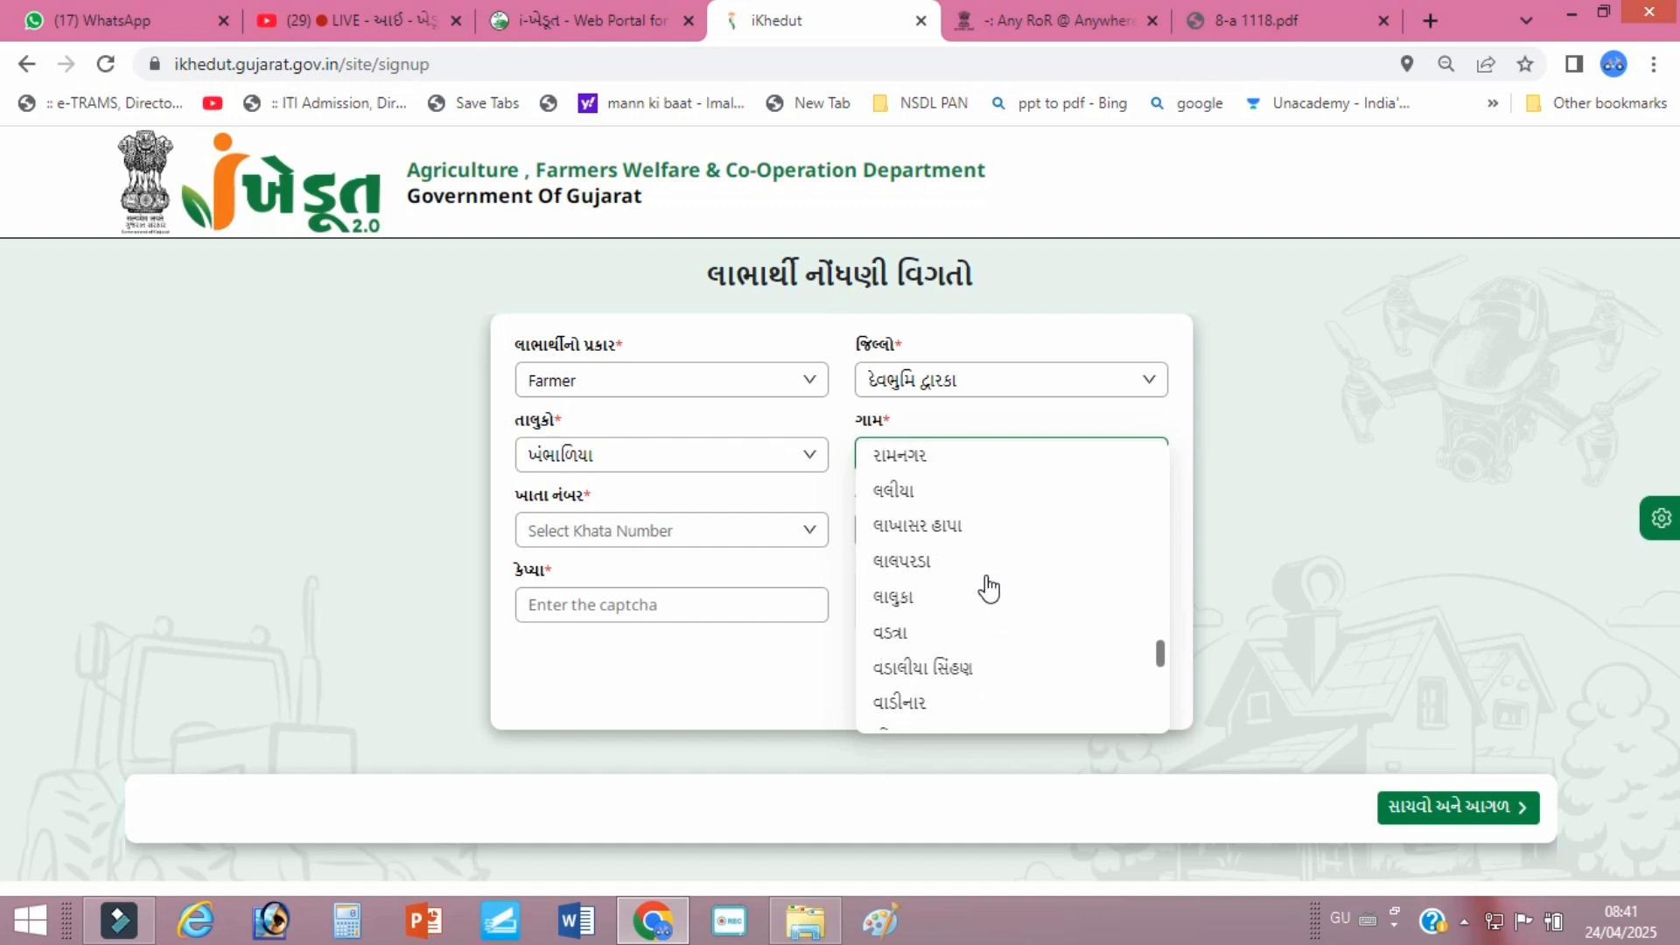
left_click(909, 462)
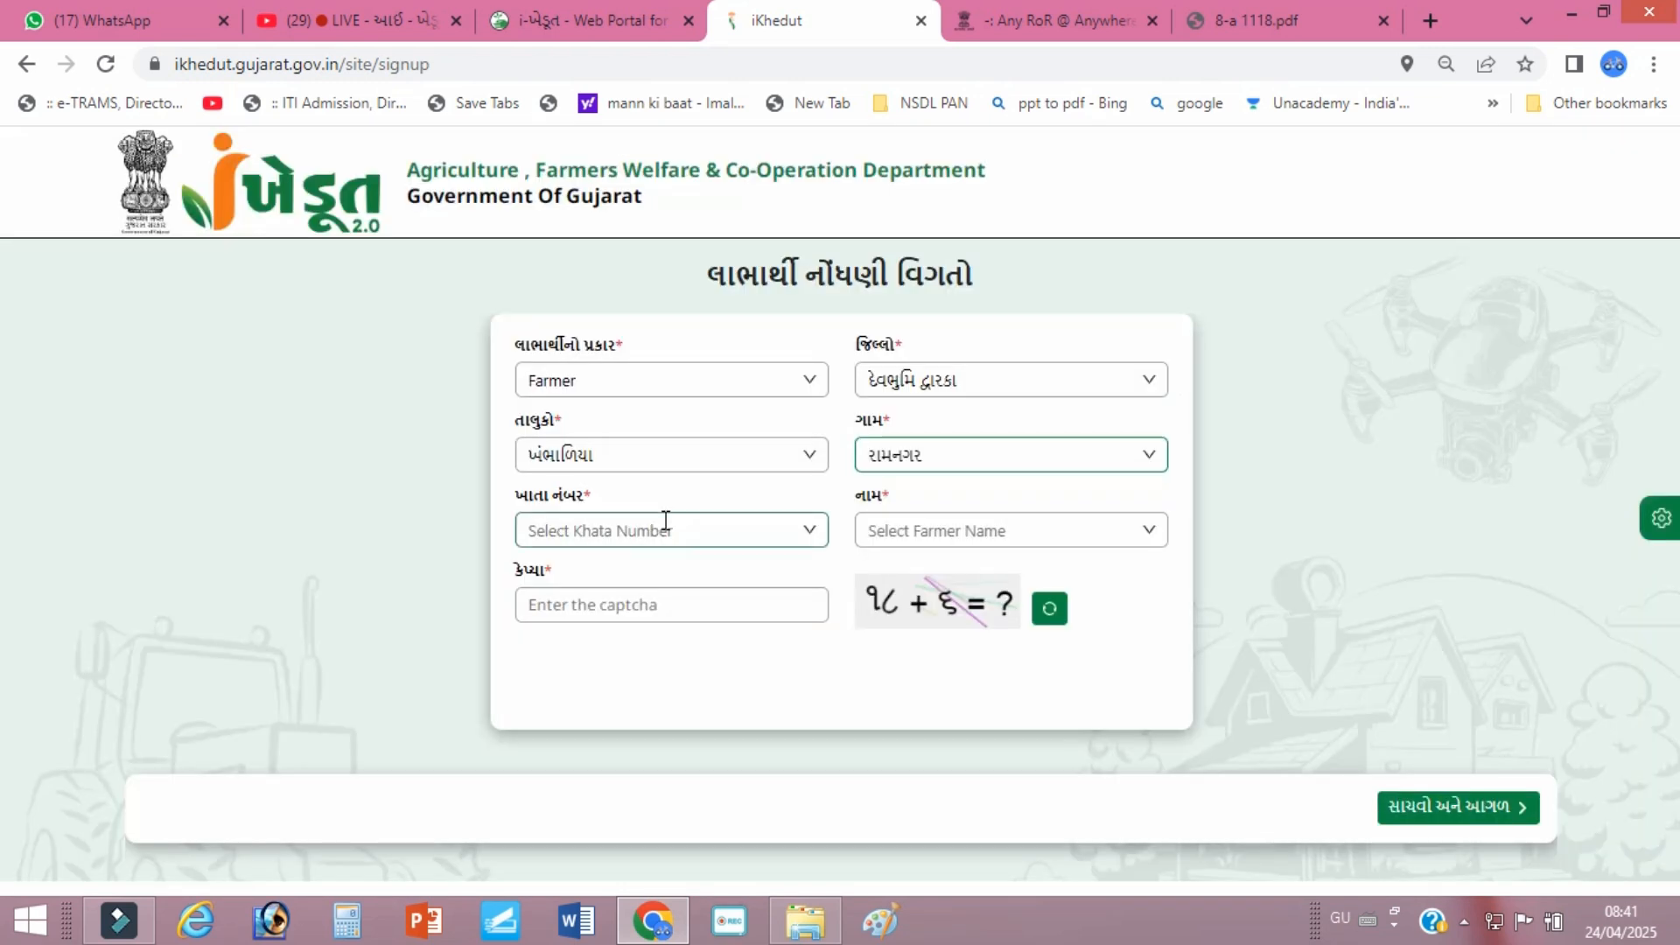
- Select khata number 1118, correcting an initial pick of 1187
left_click(643, 535)
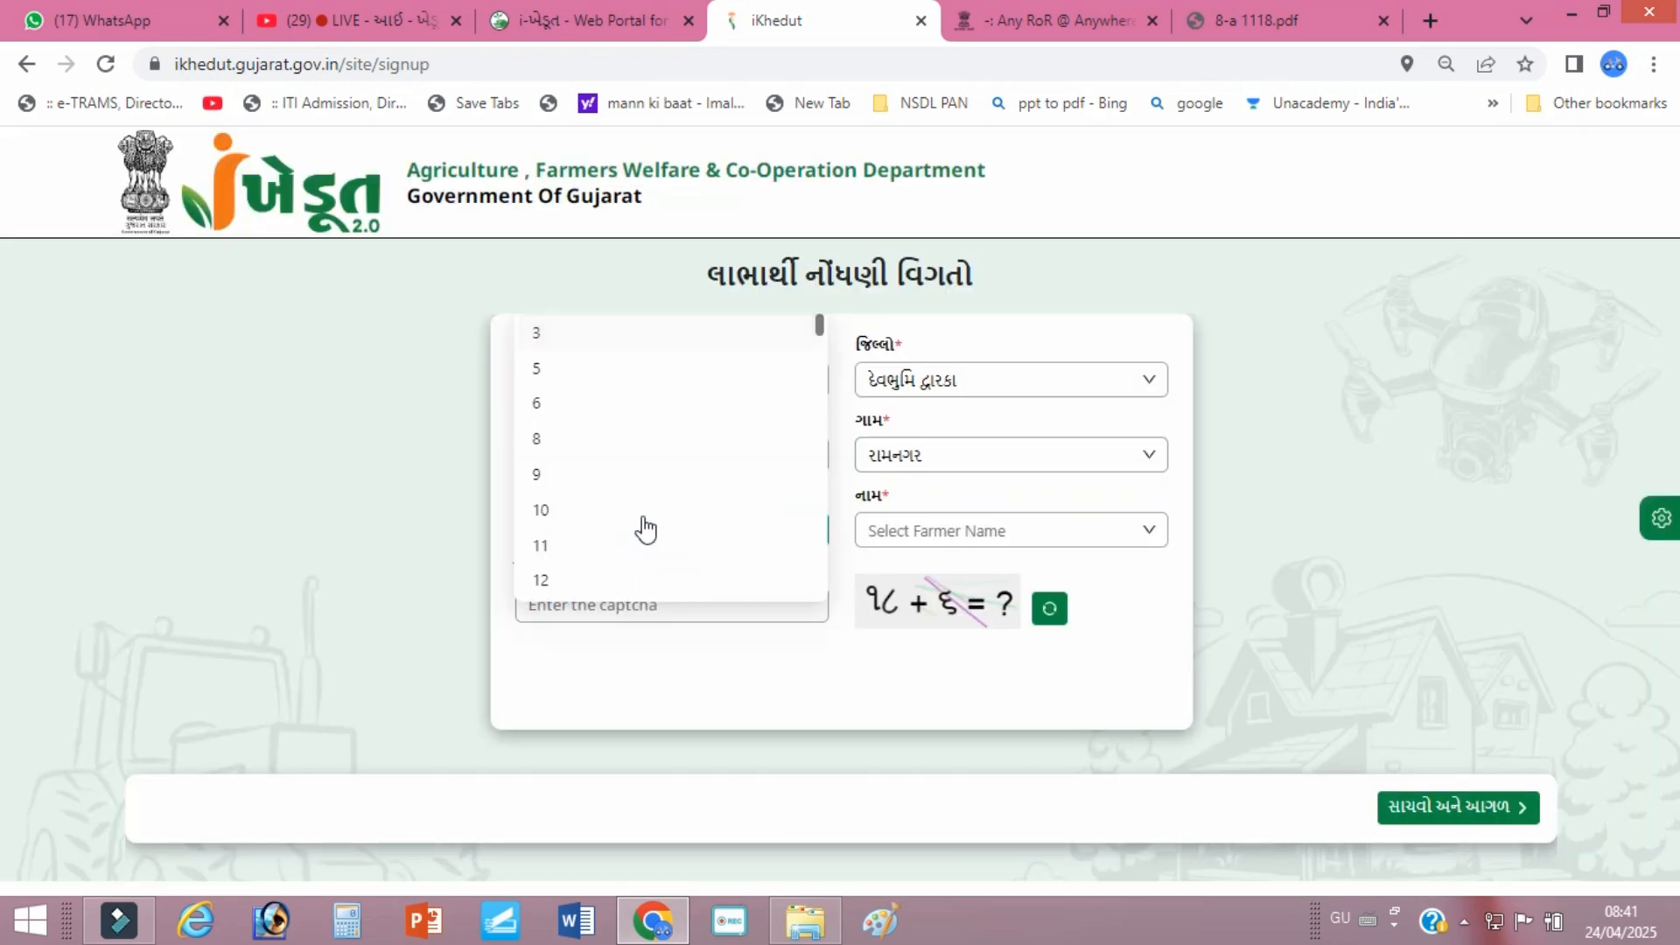
scroll(674, 542, "down", 10)
type("118")
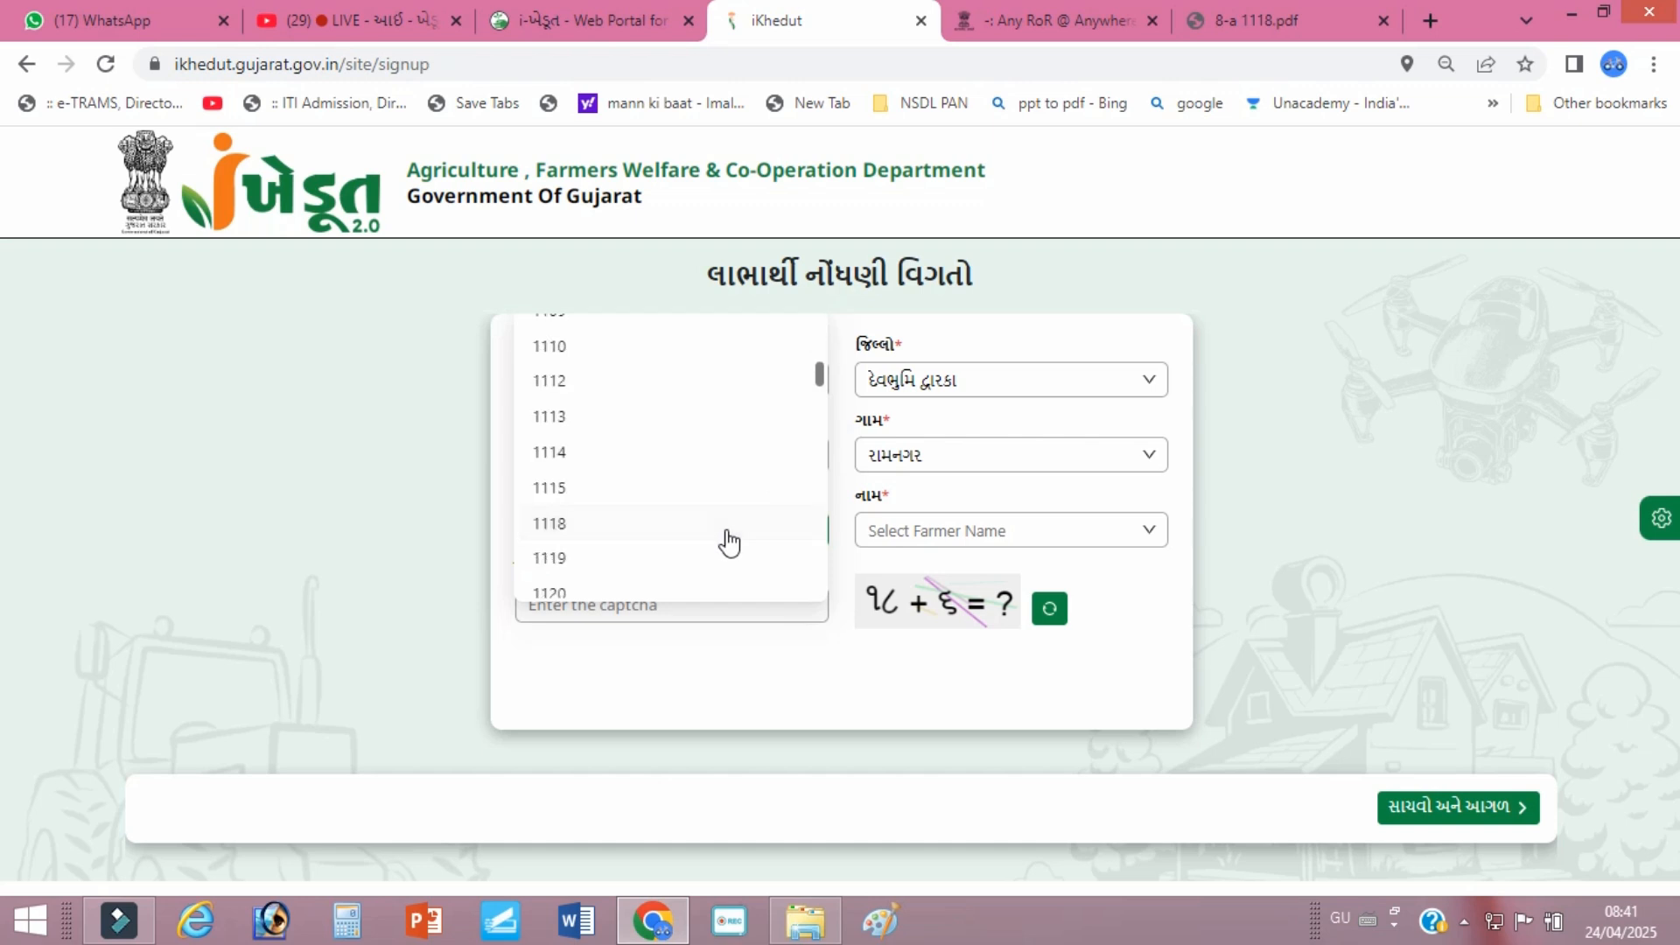
left_click(731, 543)
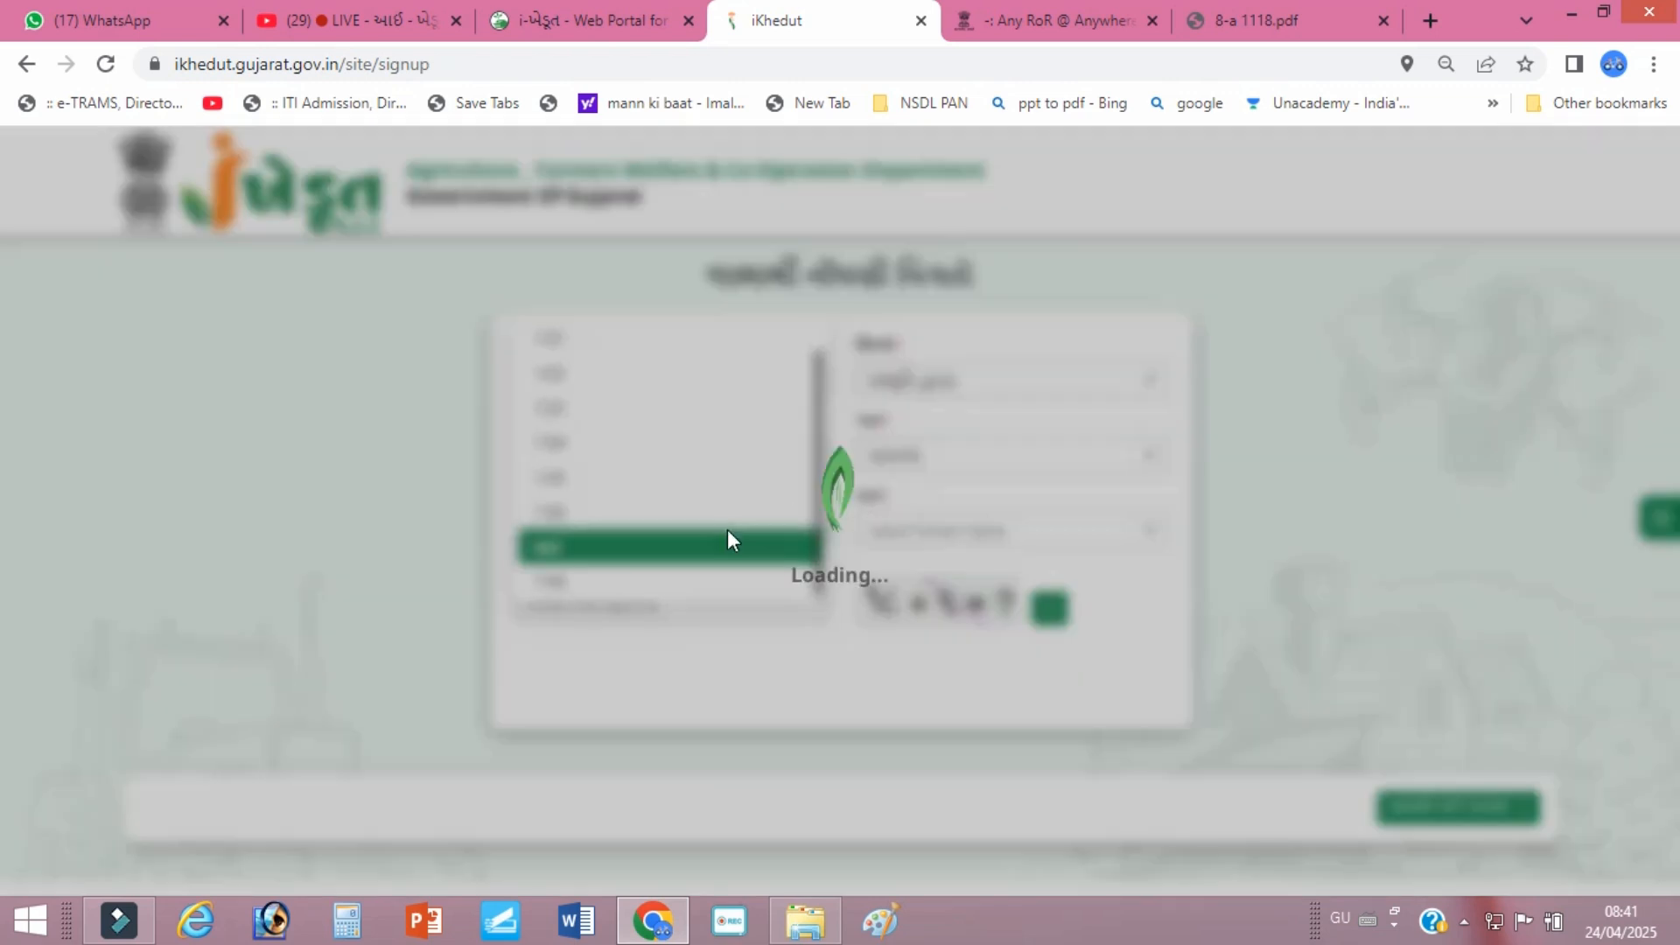
left_click(611, 542)
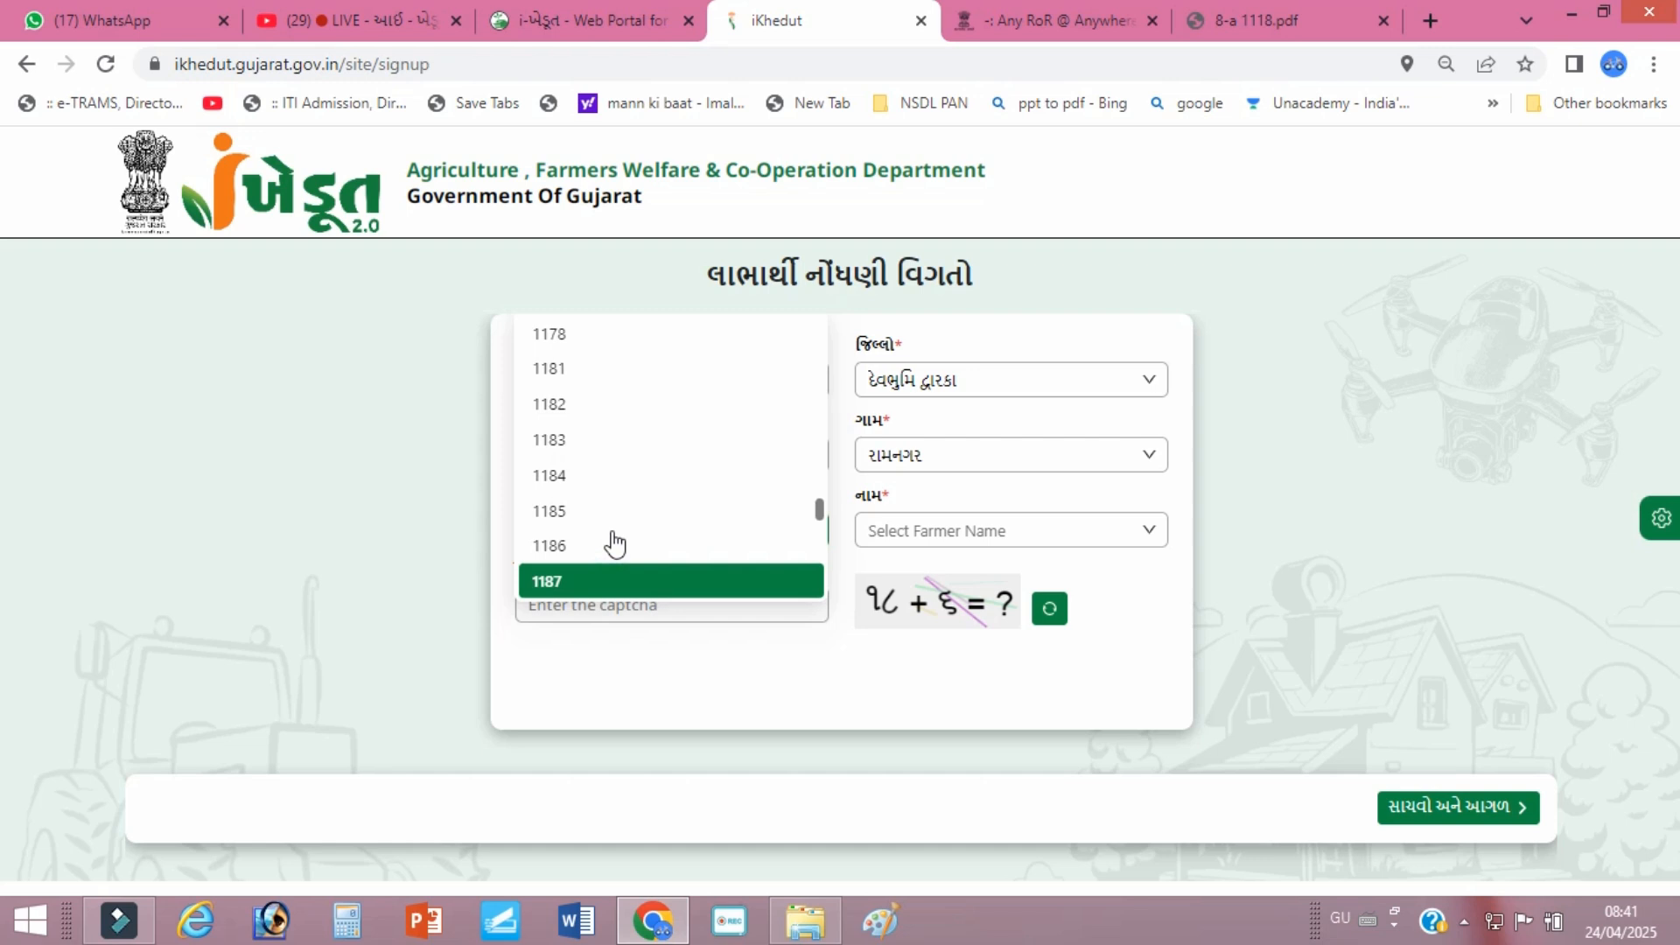
scroll(661, 551, "down", 2)
scroll(661, 552, "up", 5)
left_click(664, 548)
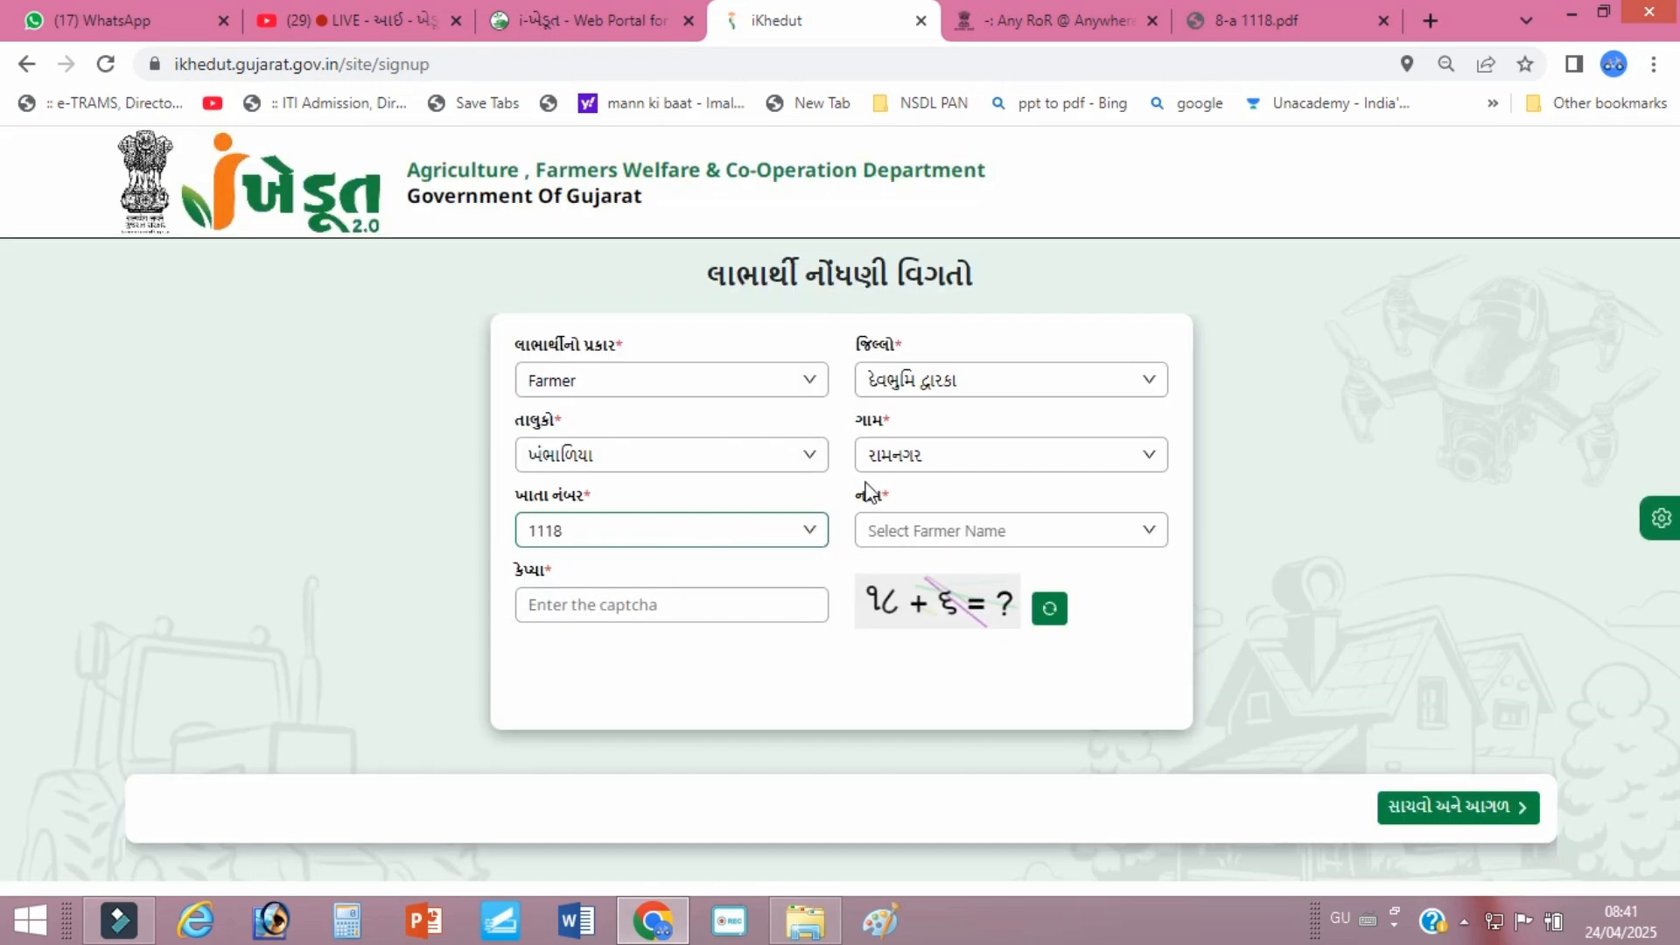
- Choose the farmer's name for the khata, solve the captcha and save to continue
double_click(867, 500)
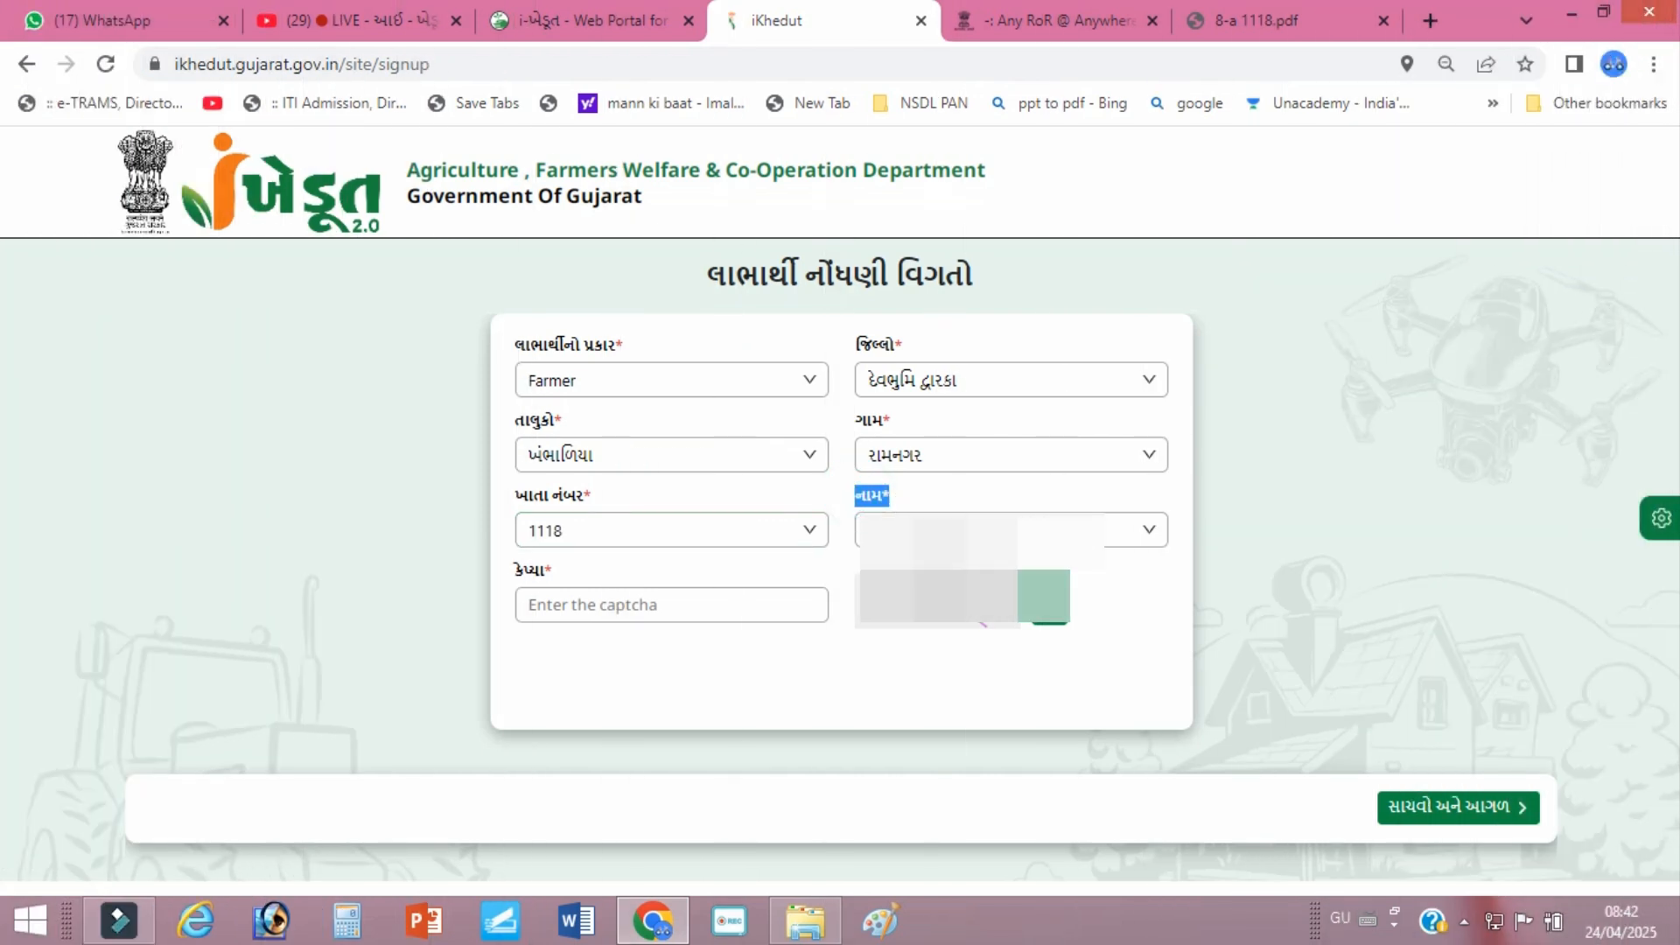
left_click(902, 530)
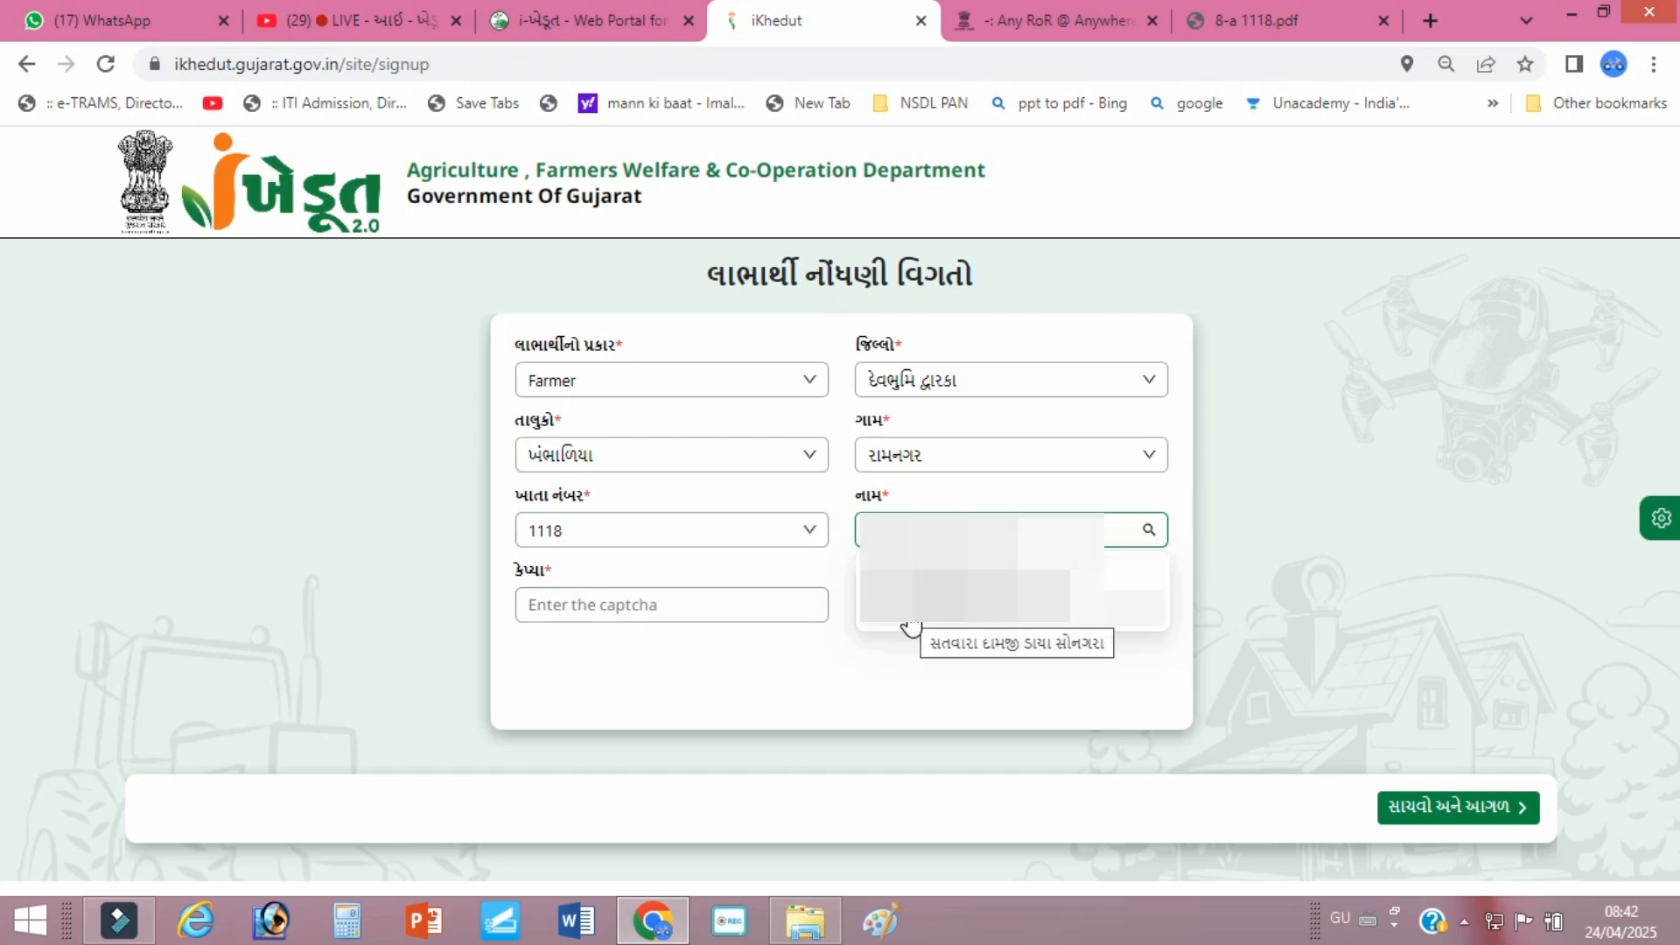
left_click(911, 625)
left_click(599, 607)
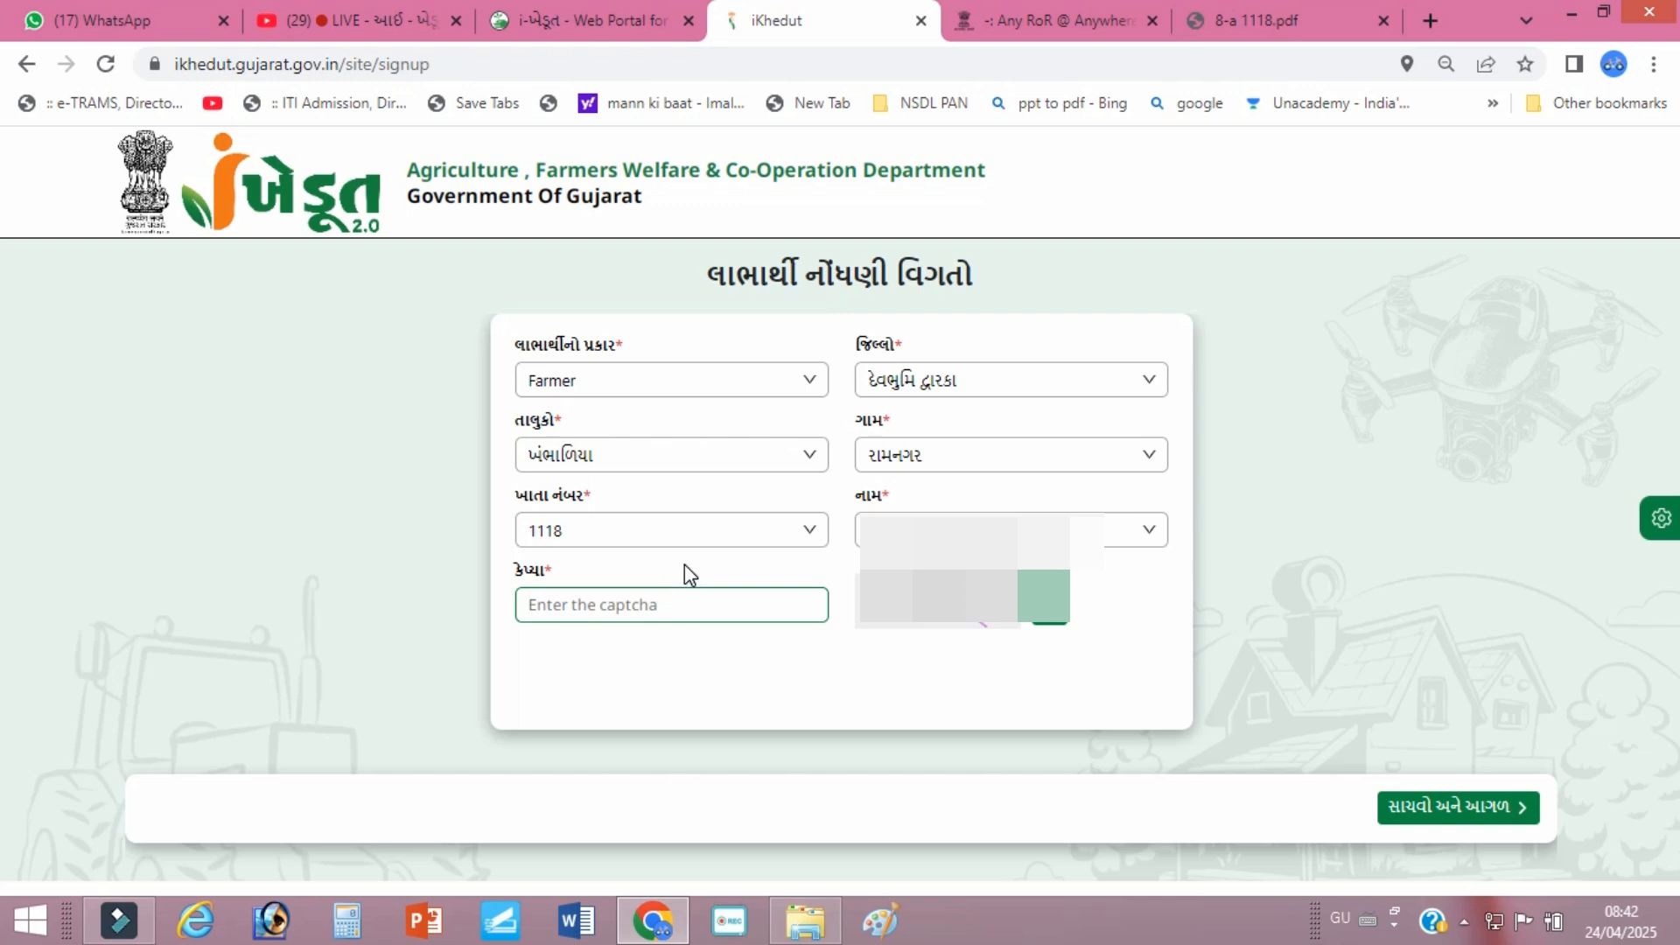
type("24")
left_click(1419, 807)
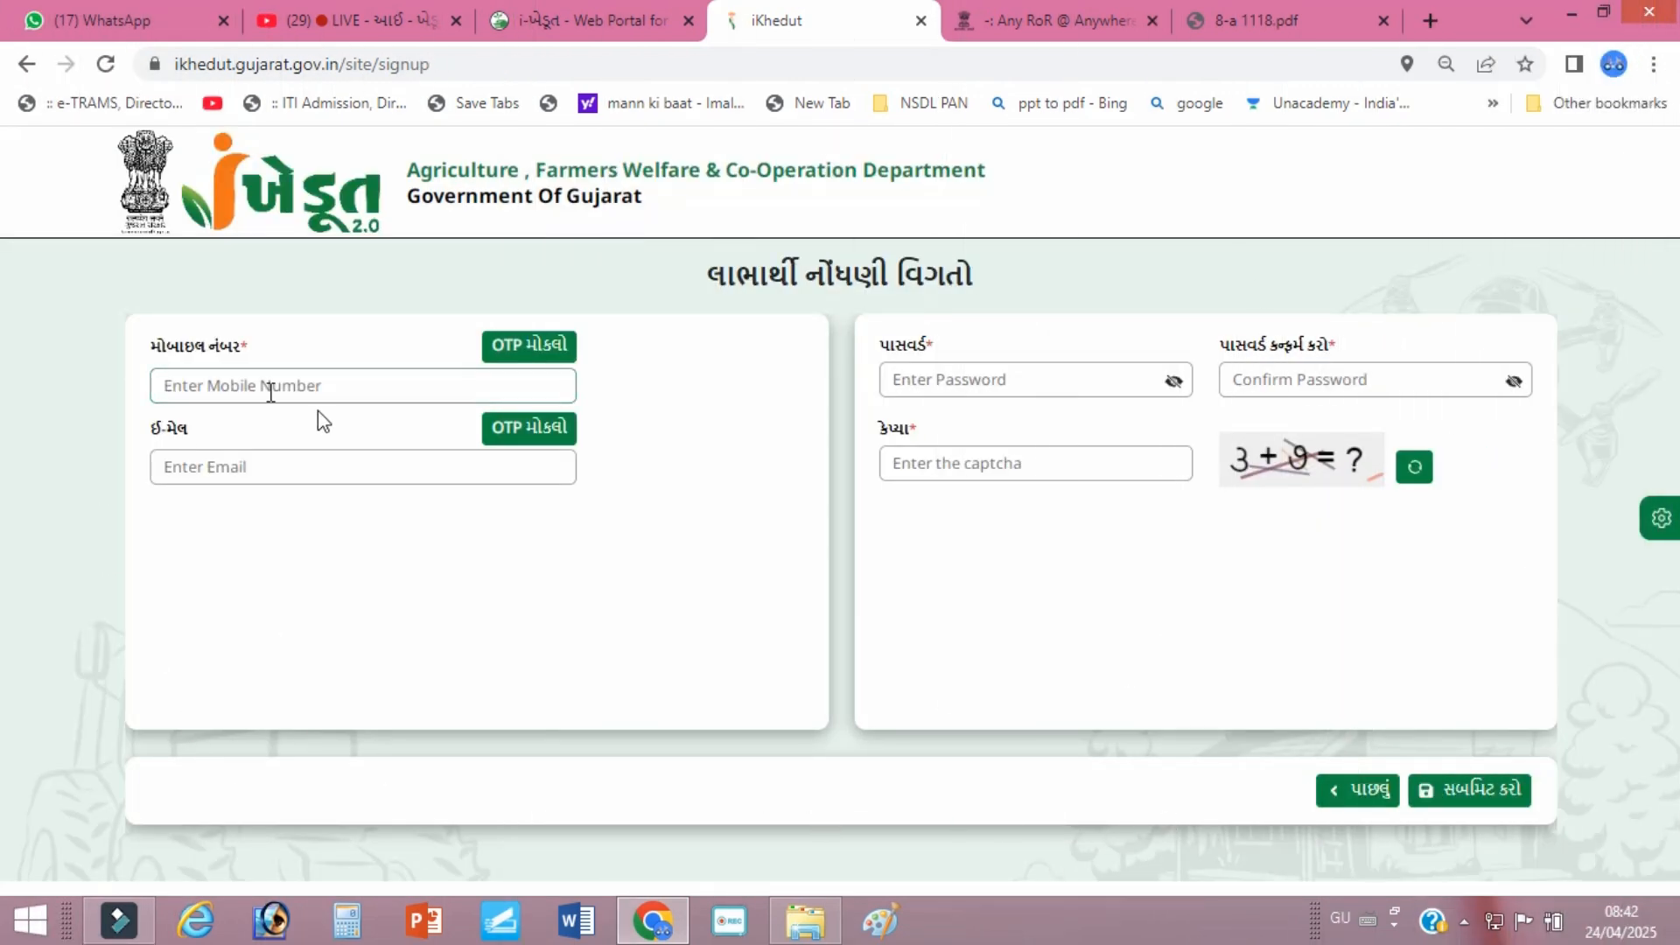
- Point out the required mobile and password fields and the optional e-mail field
left_click_drag(154, 348, 257, 348)
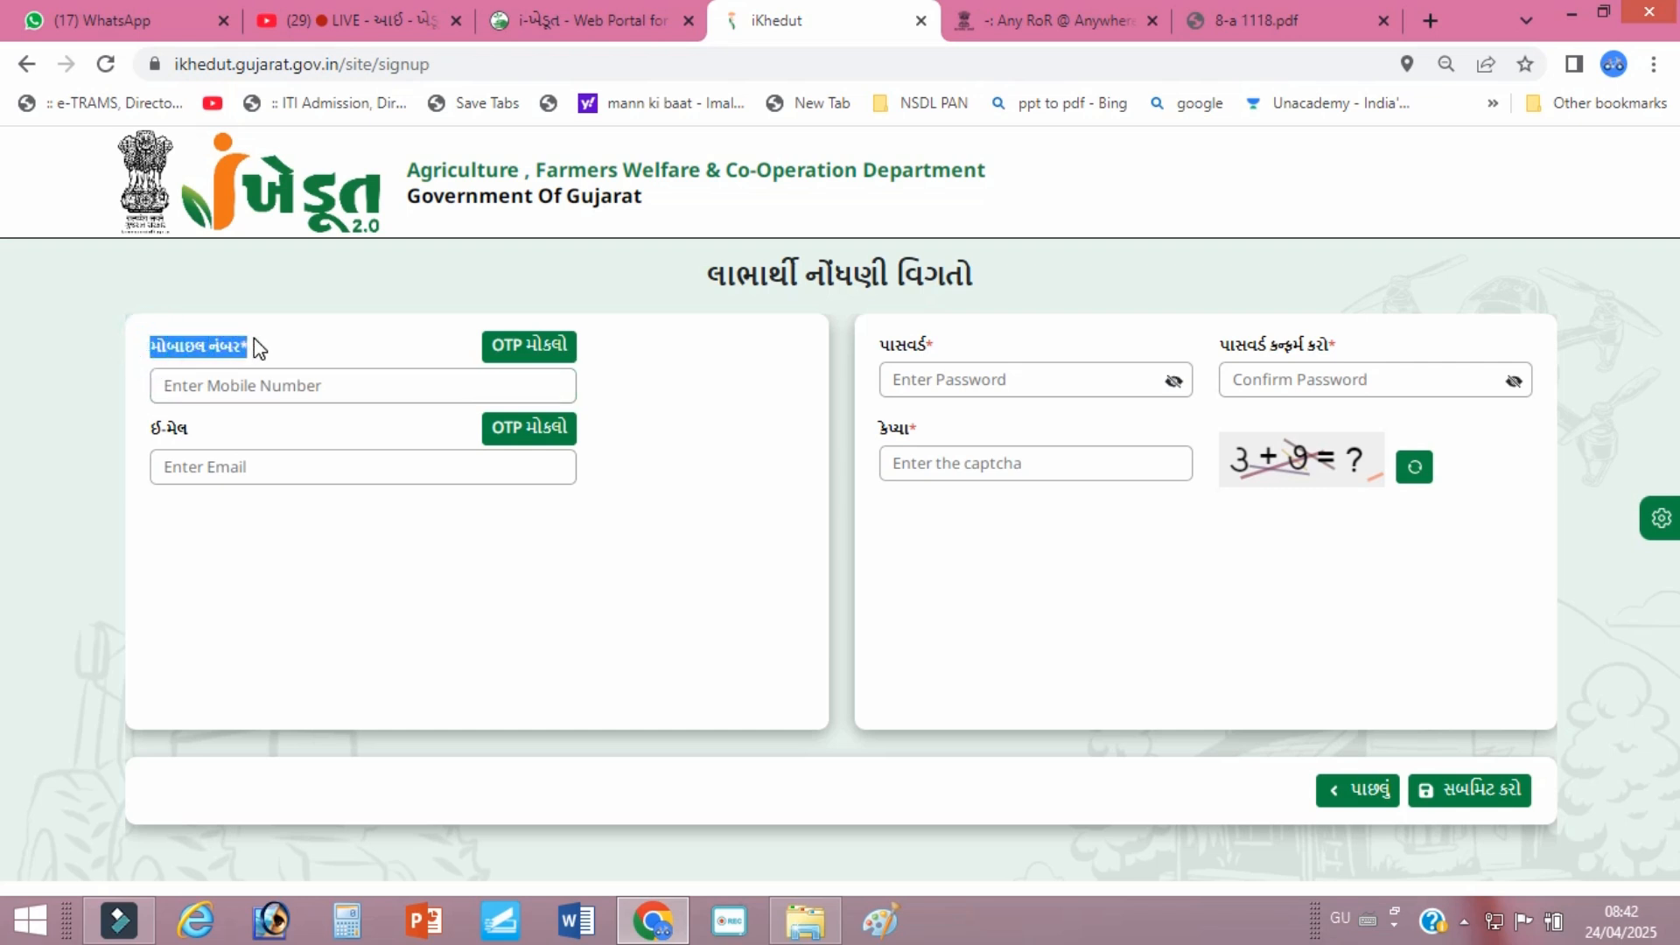
left_click_drag(146, 433, 270, 439)
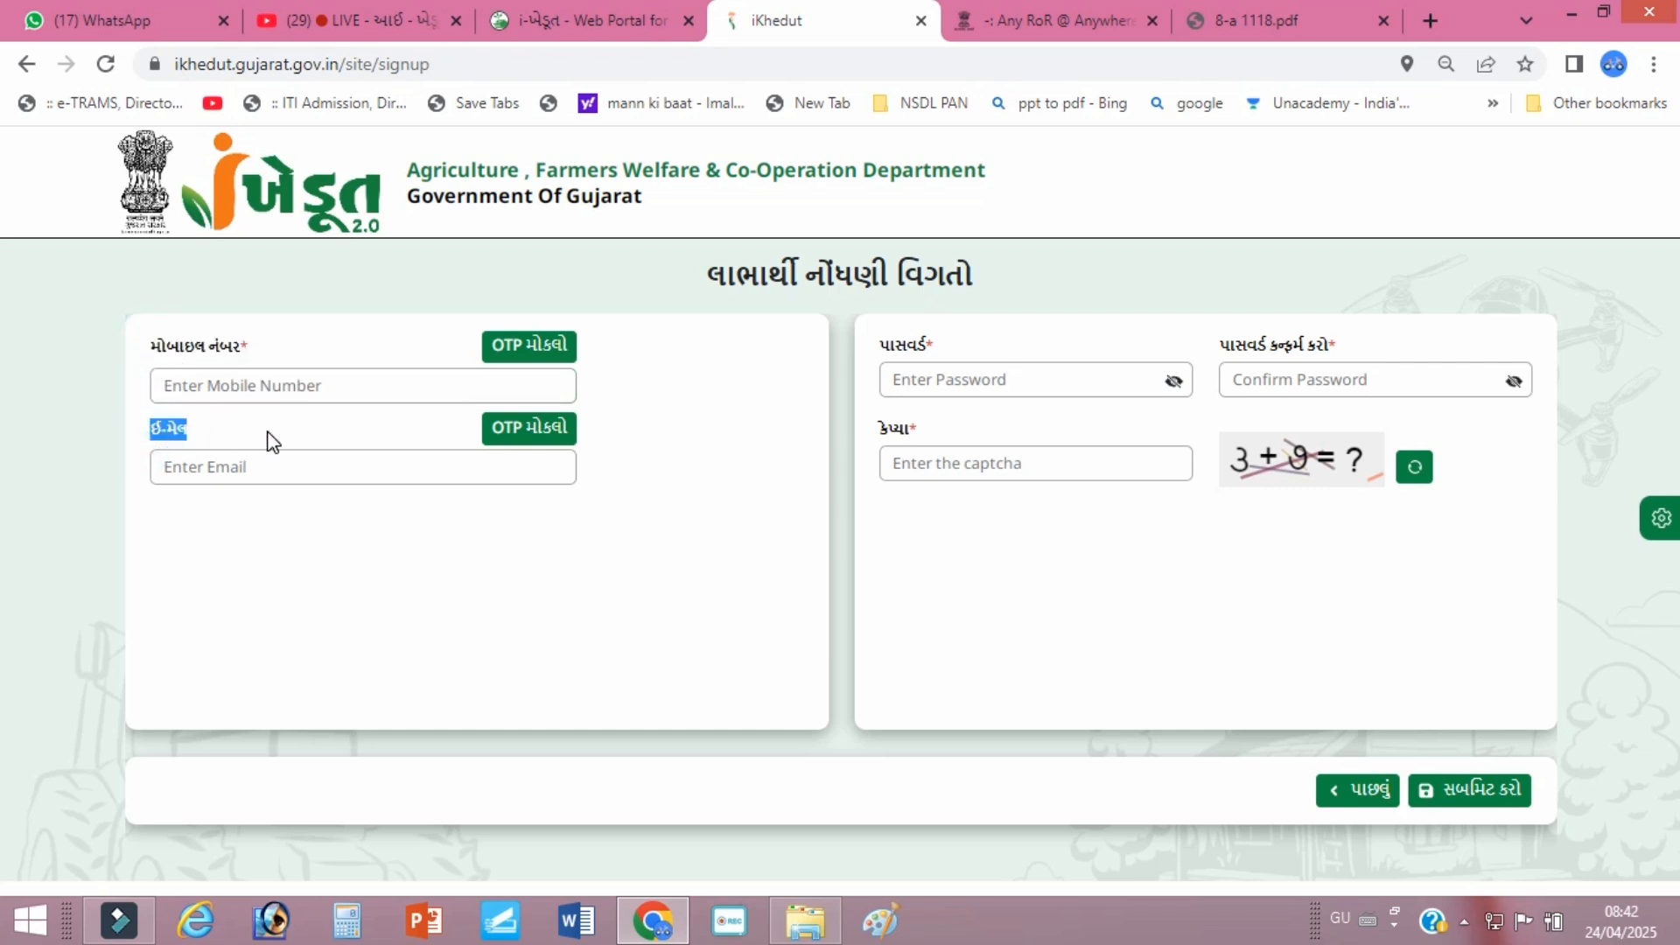
left_click_drag(879, 344, 1336, 346)
left_click_drag(882, 429, 952, 434)
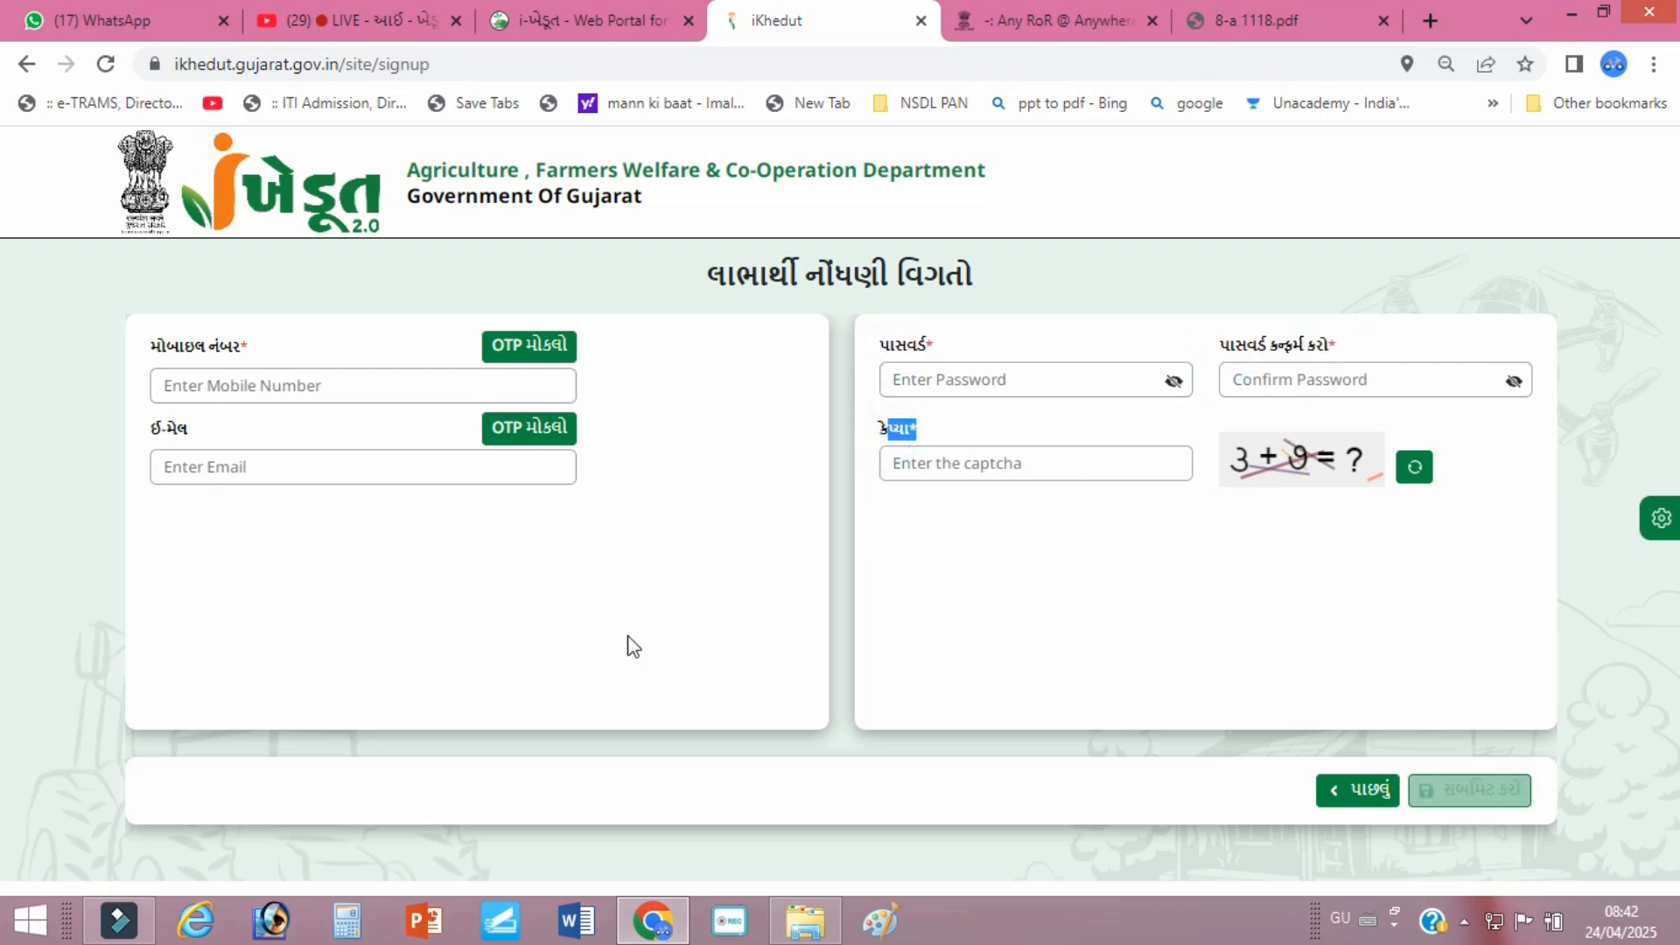
left_click(191, 381)
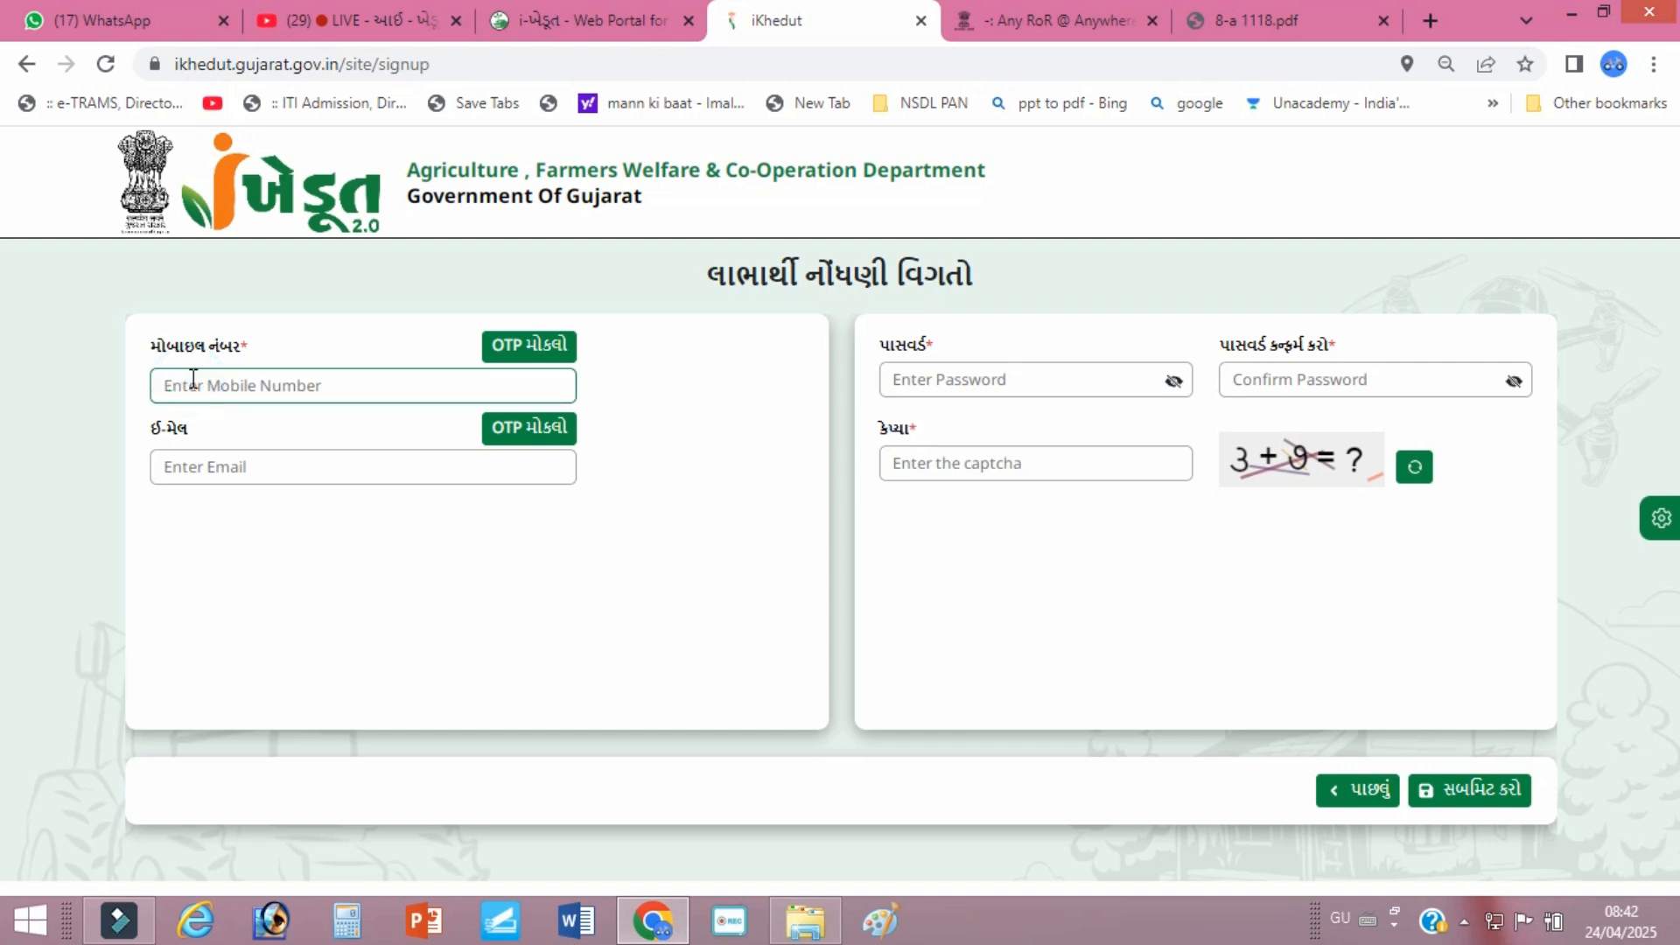
type("97")
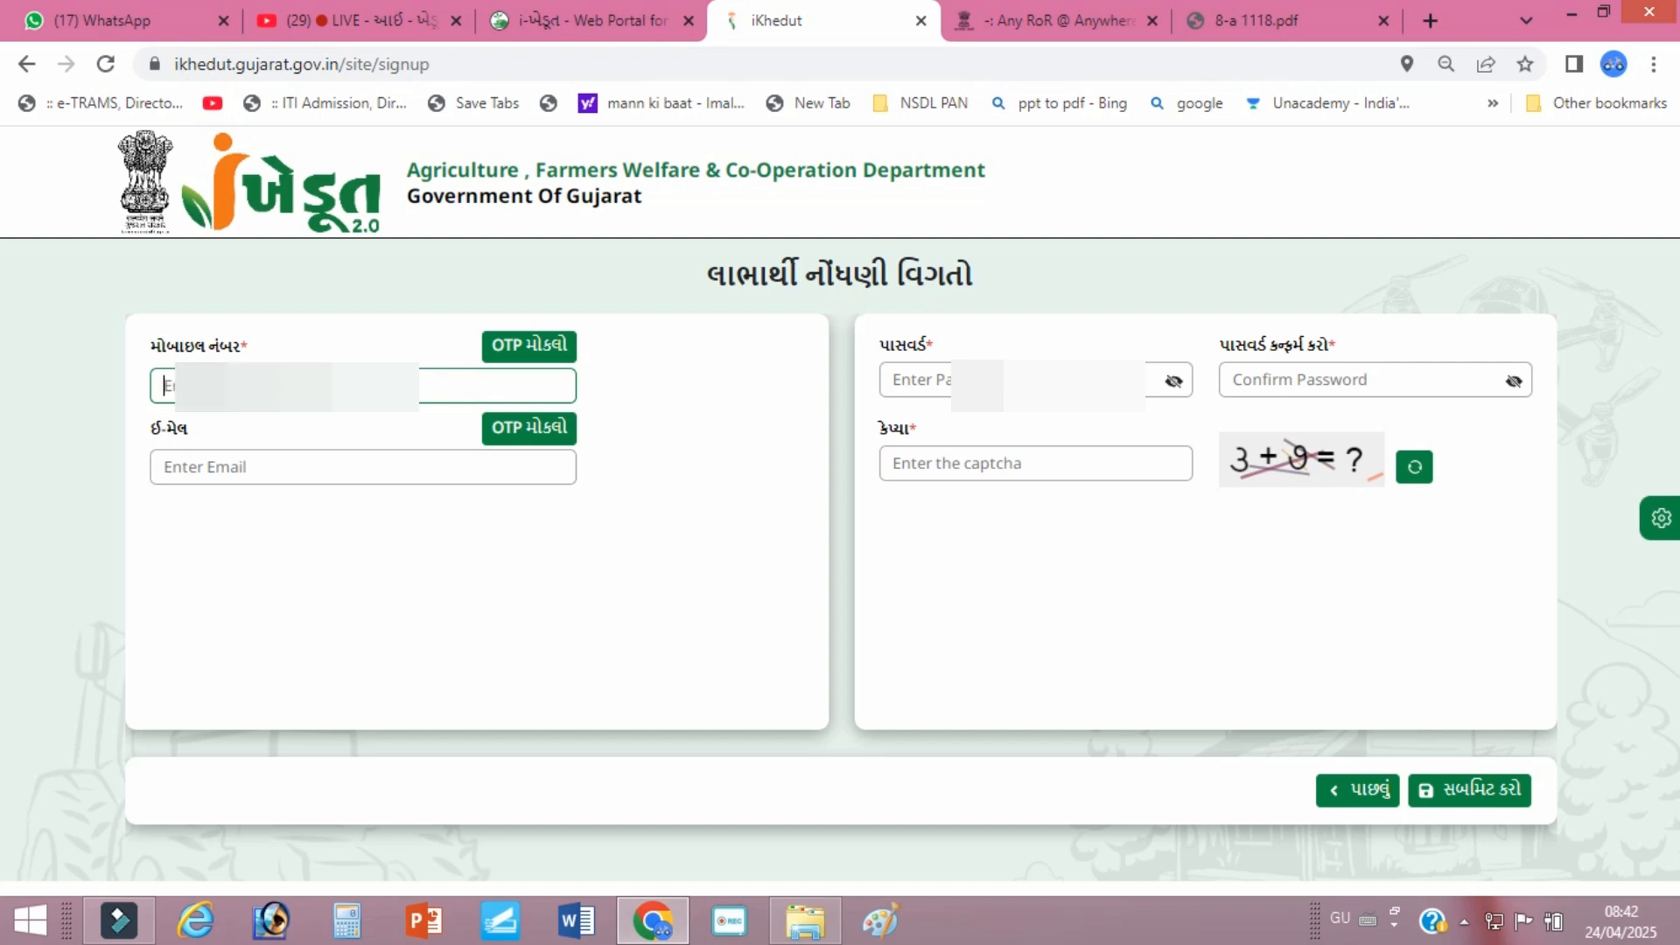
left_click_drag(229, 346, 248, 344)
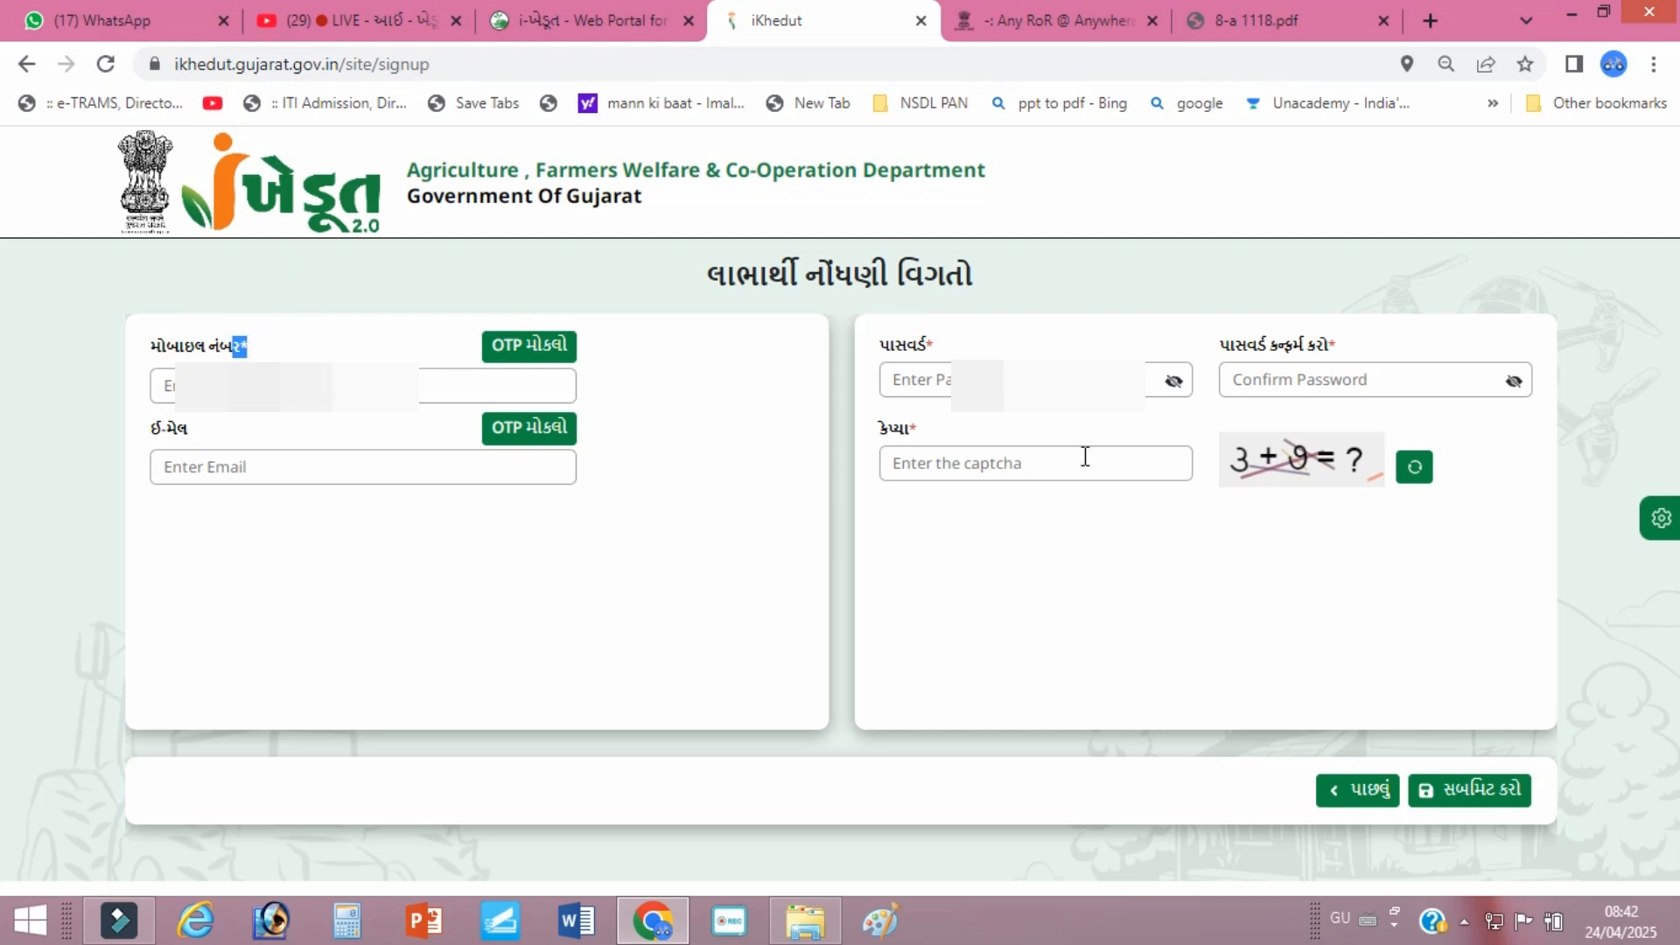
left_click_drag(917, 347, 935, 346)
left_click_drag(1323, 348, 1373, 350)
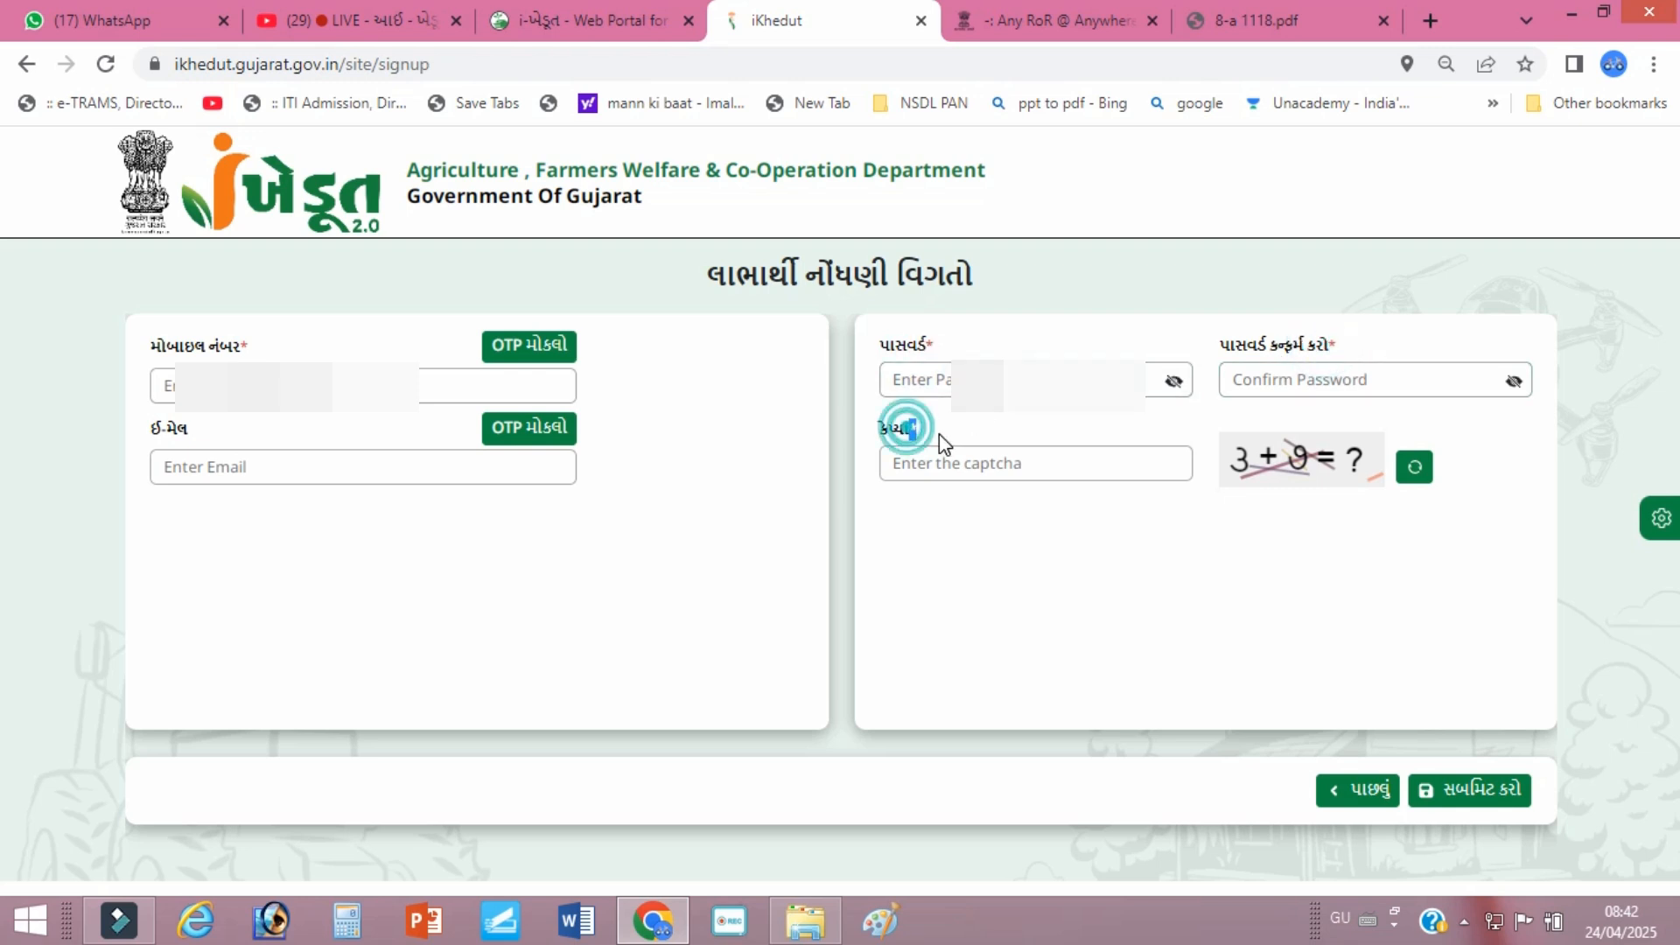
- Enter the farmer's mobile number, send the OTP and type the received verification code
left_click(157, 429)
left_click(166, 385)
type("9")
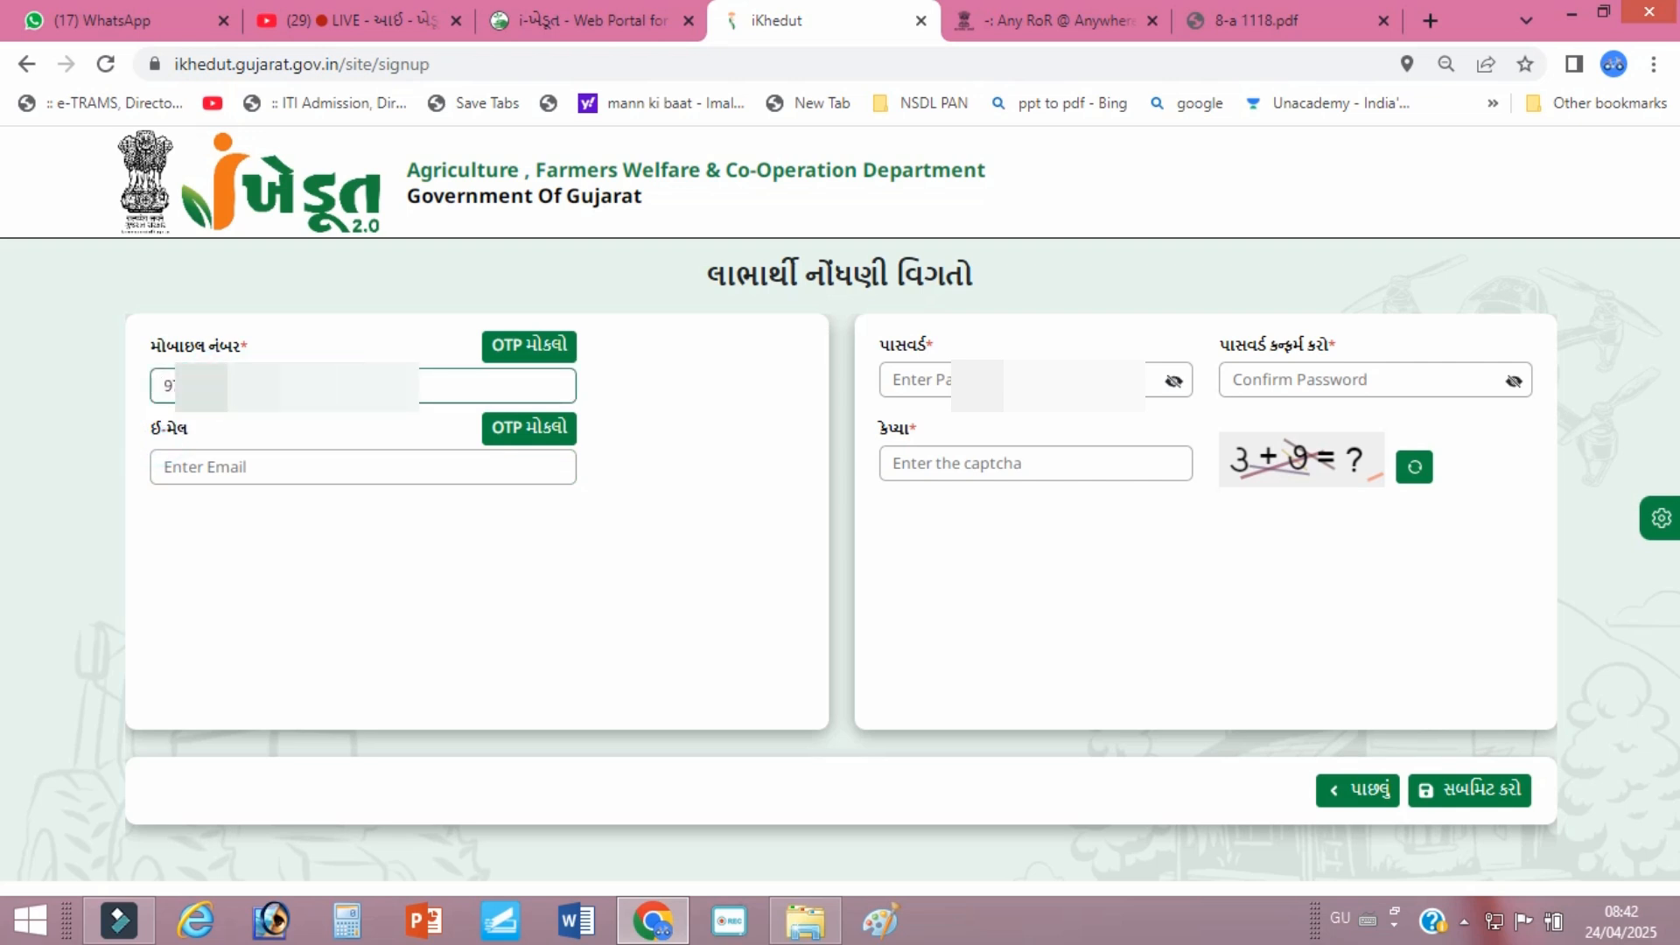
left_click(504, 354)
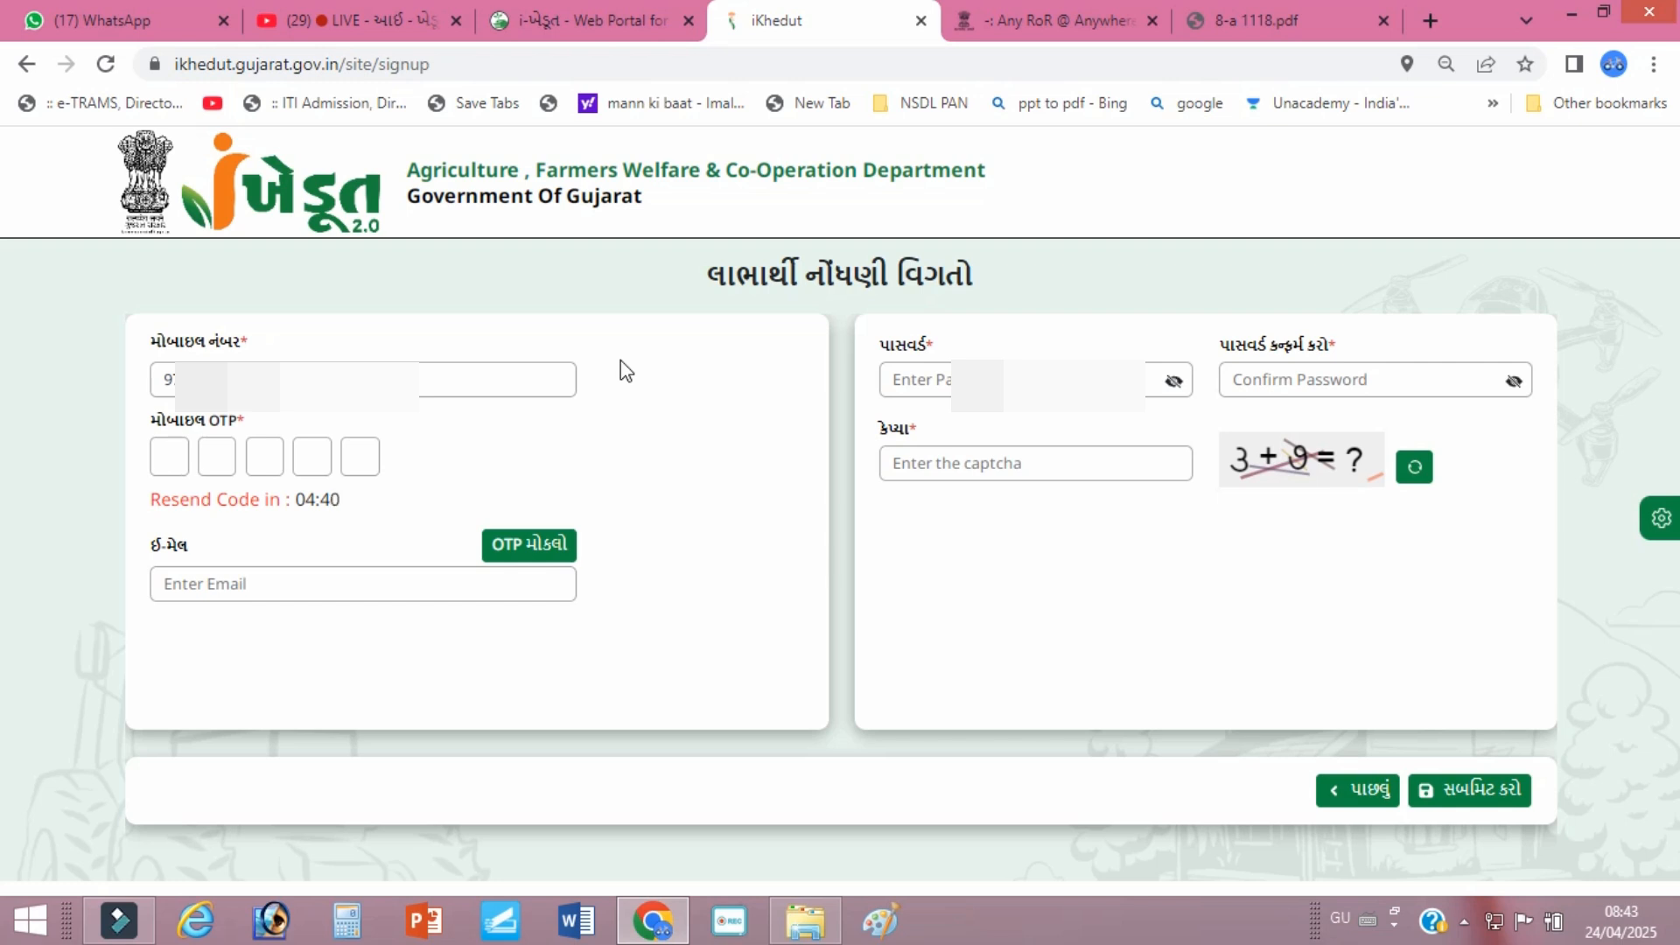
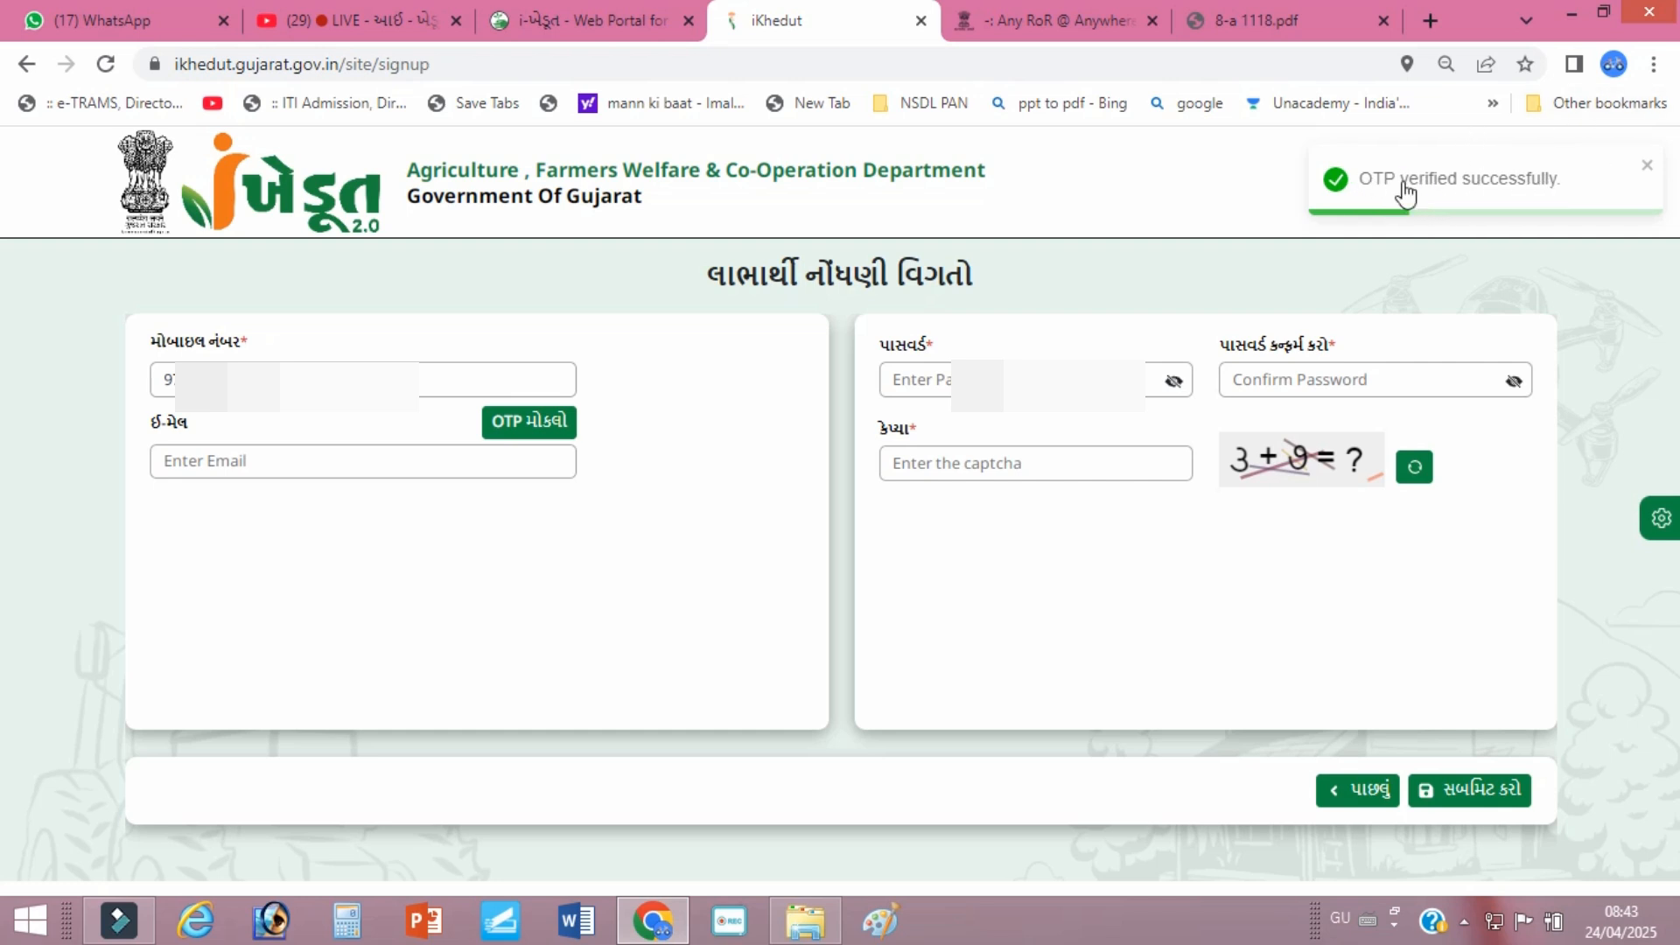
left_click(928, 380)
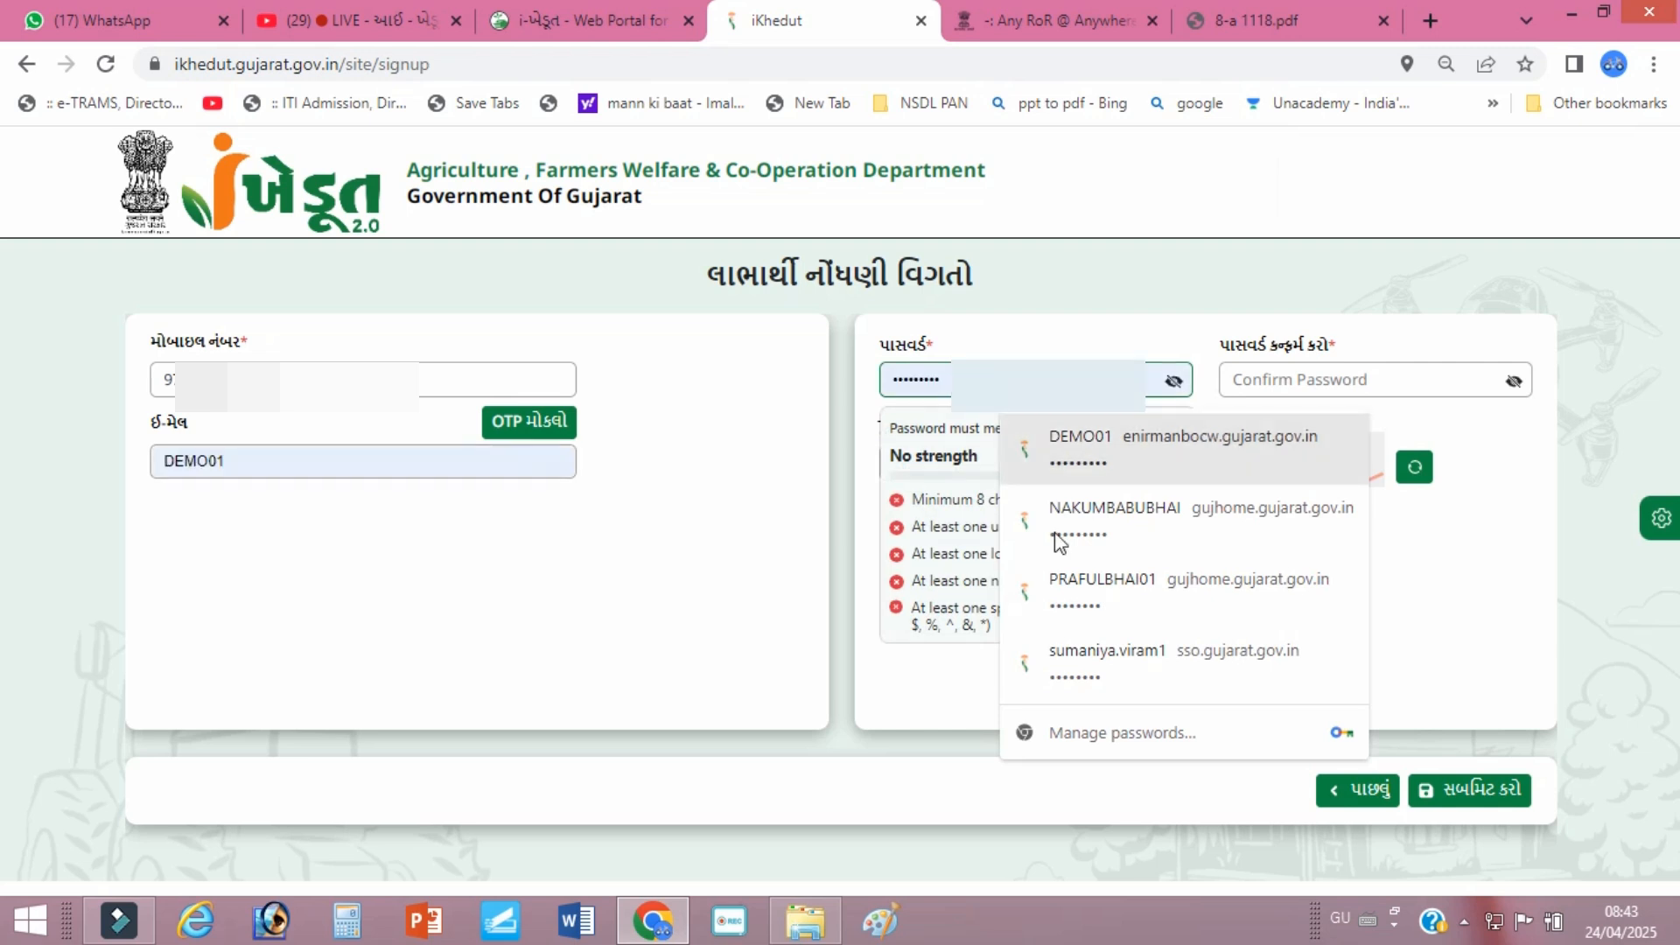
- Enter and confirm the account password, solve the captcha and submit the registration
left_click(853, 450)
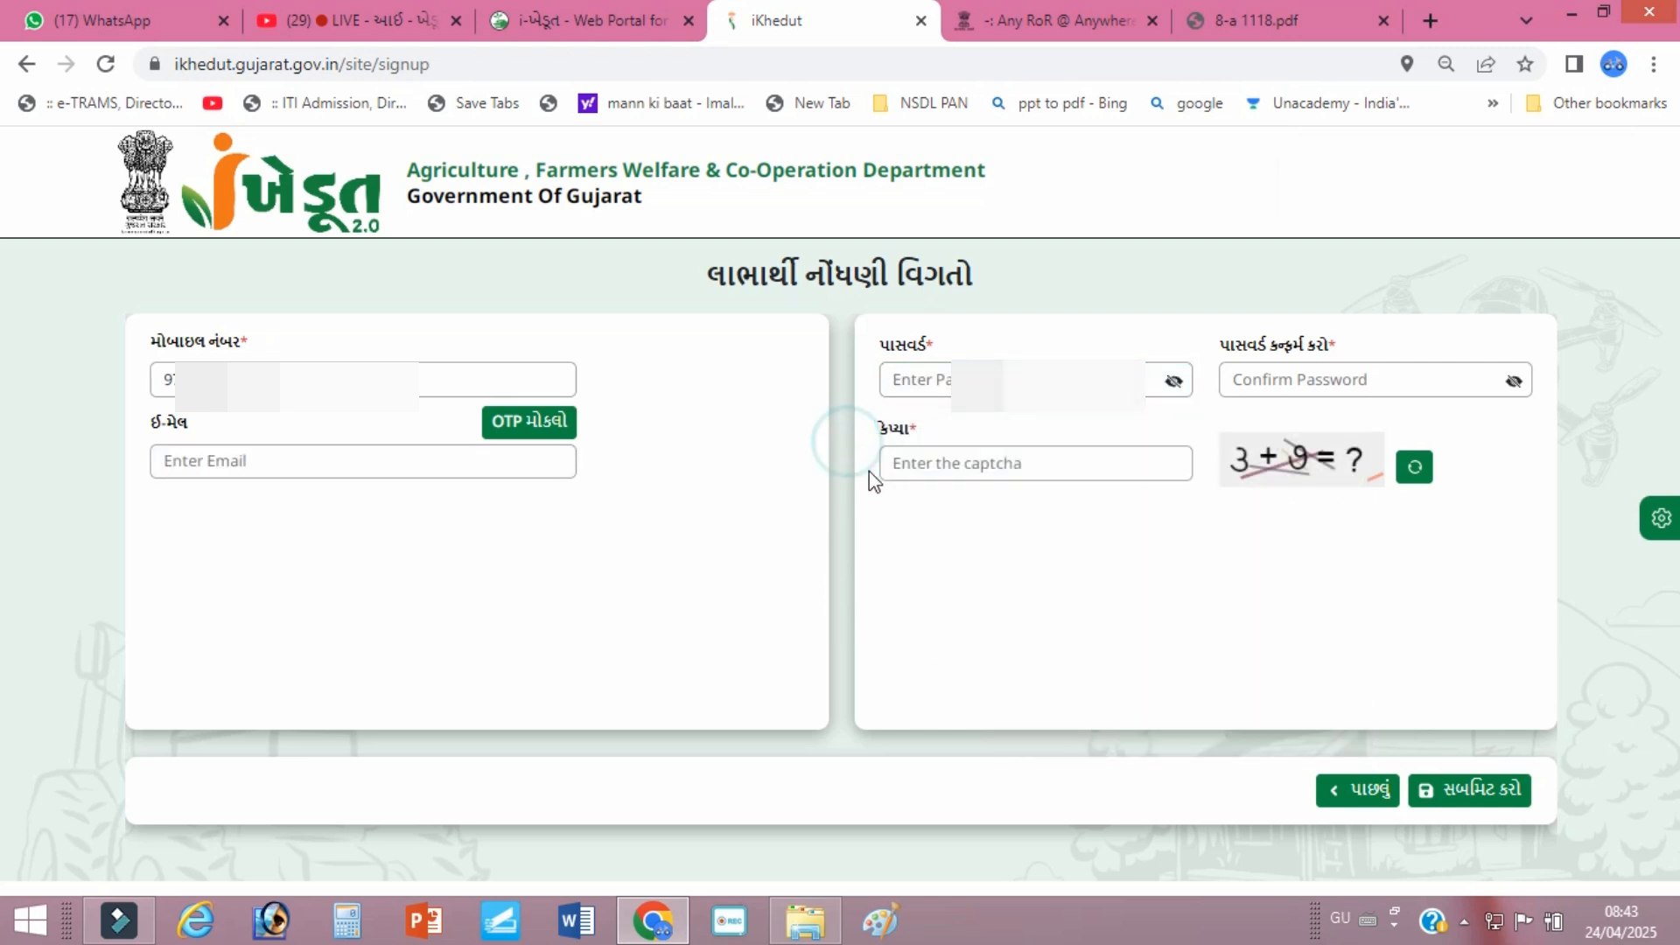
left_click(936, 379)
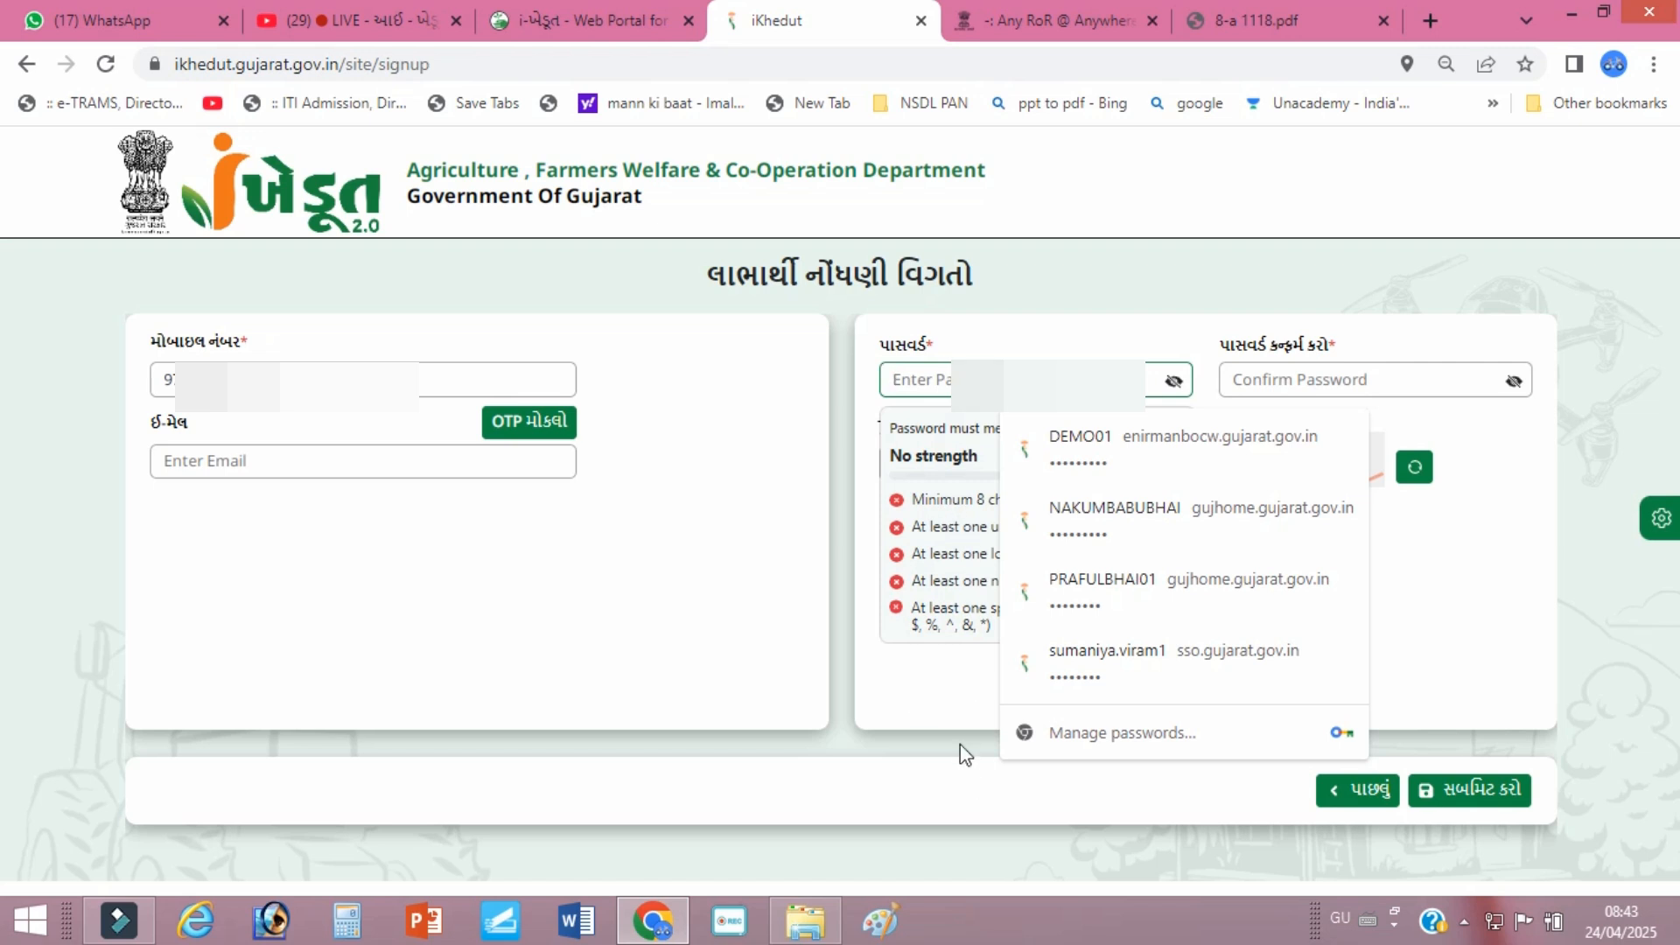
left_click(919, 383)
type("•••")
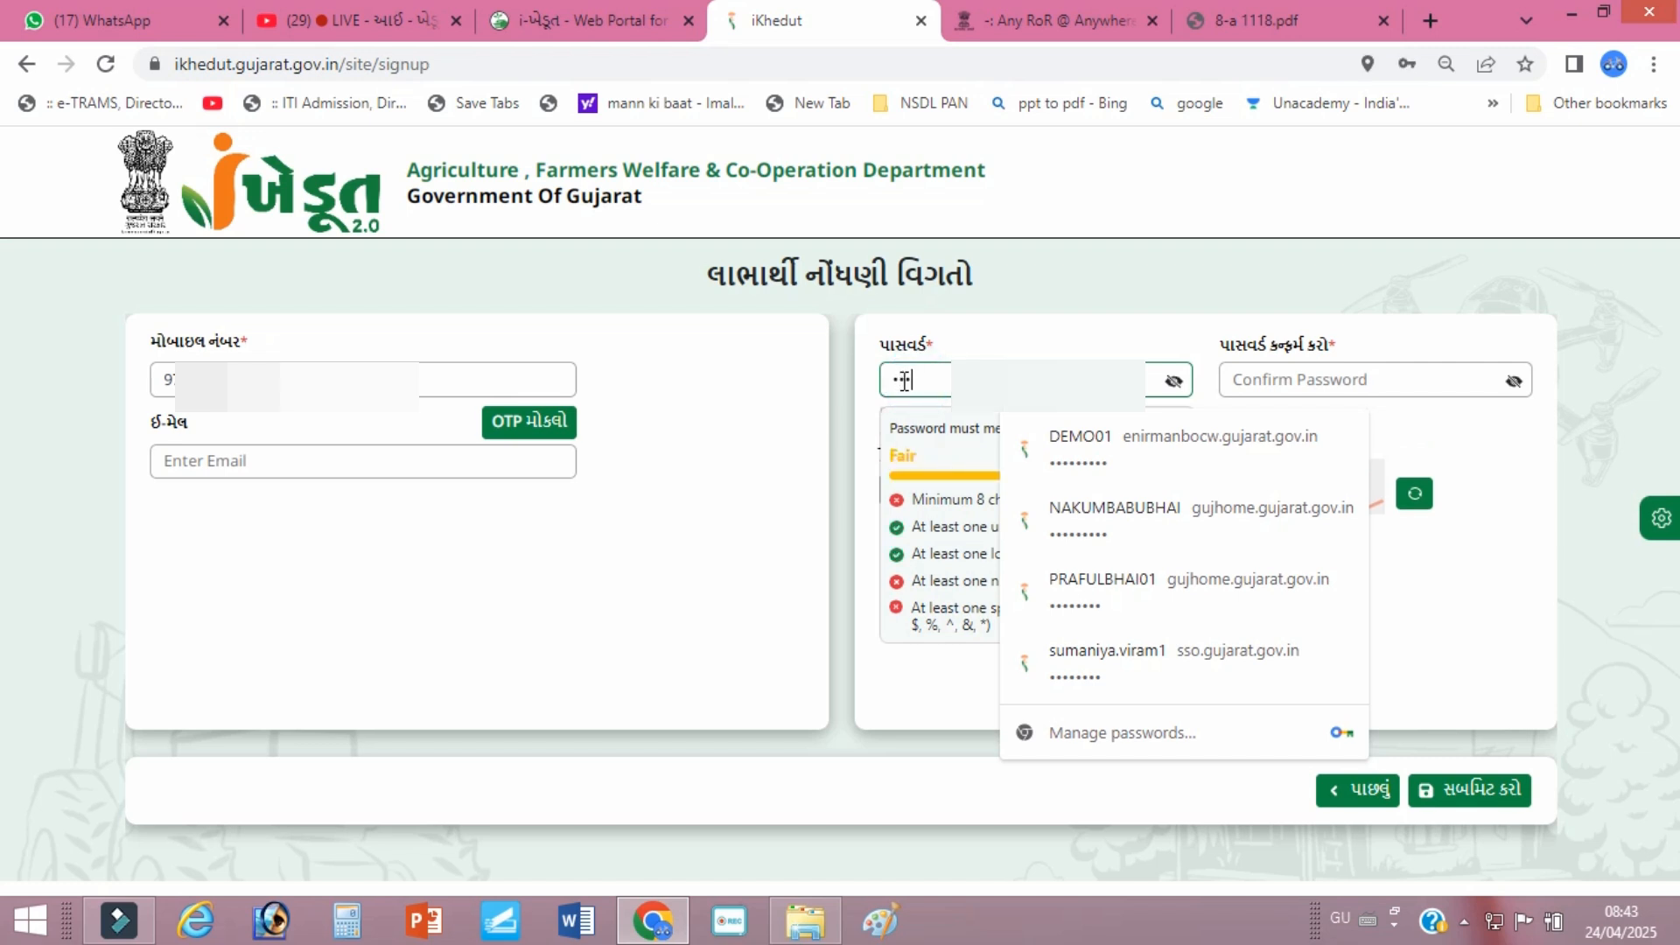
type("••")
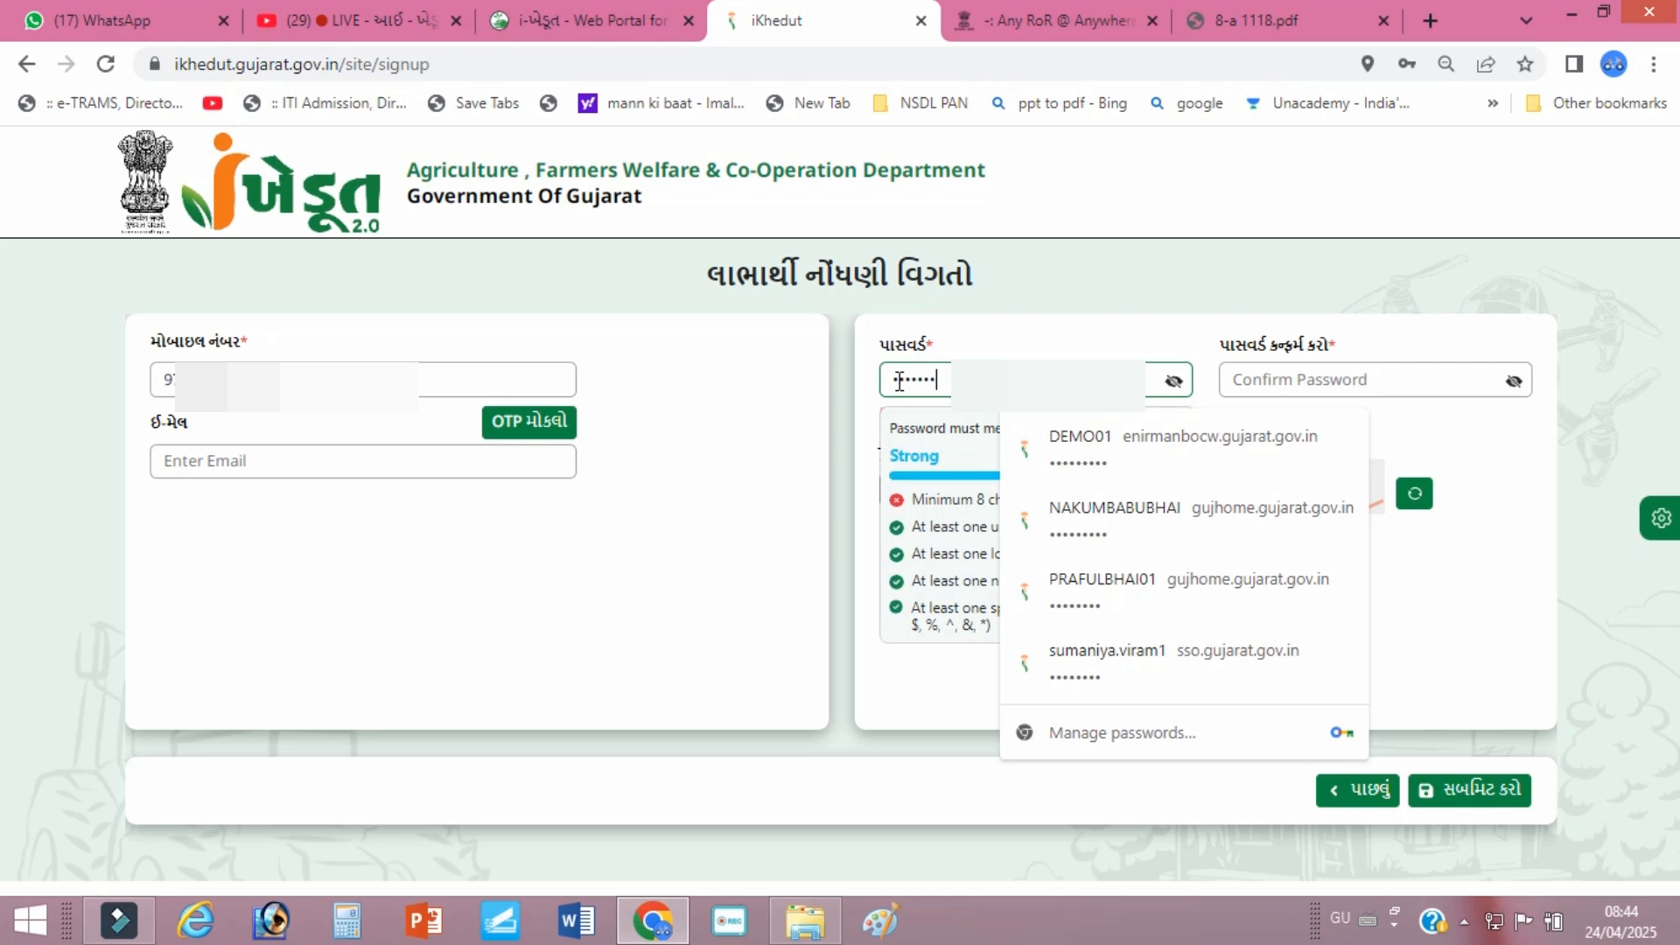
type("••")
left_click(1241, 382)
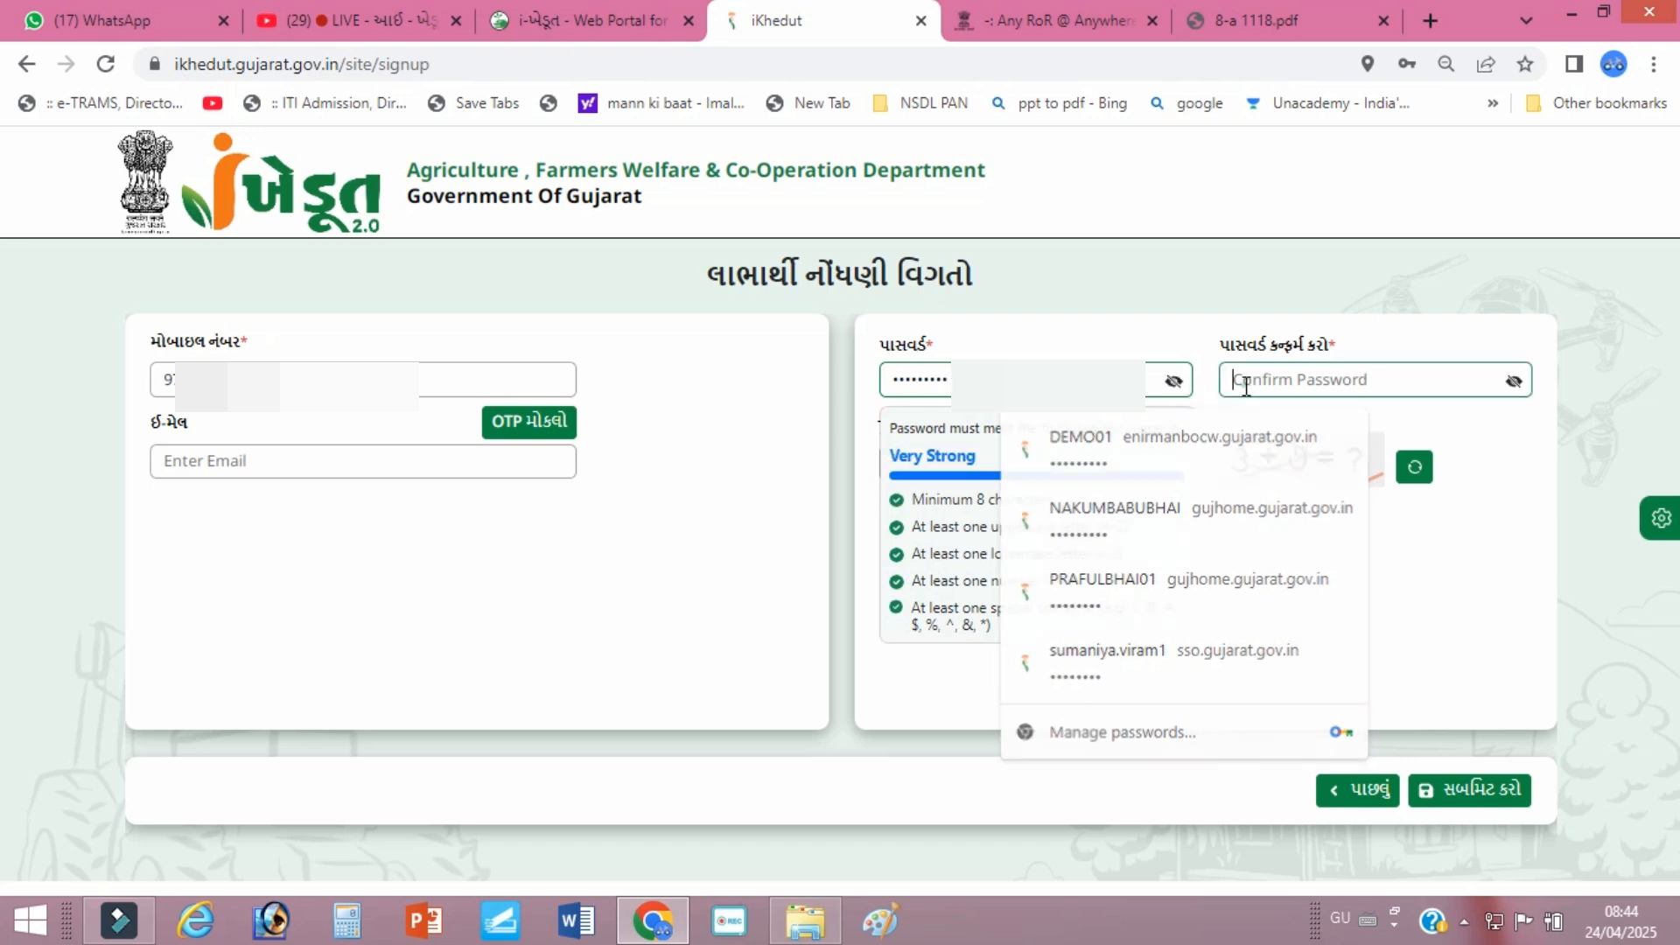
type("•••••")
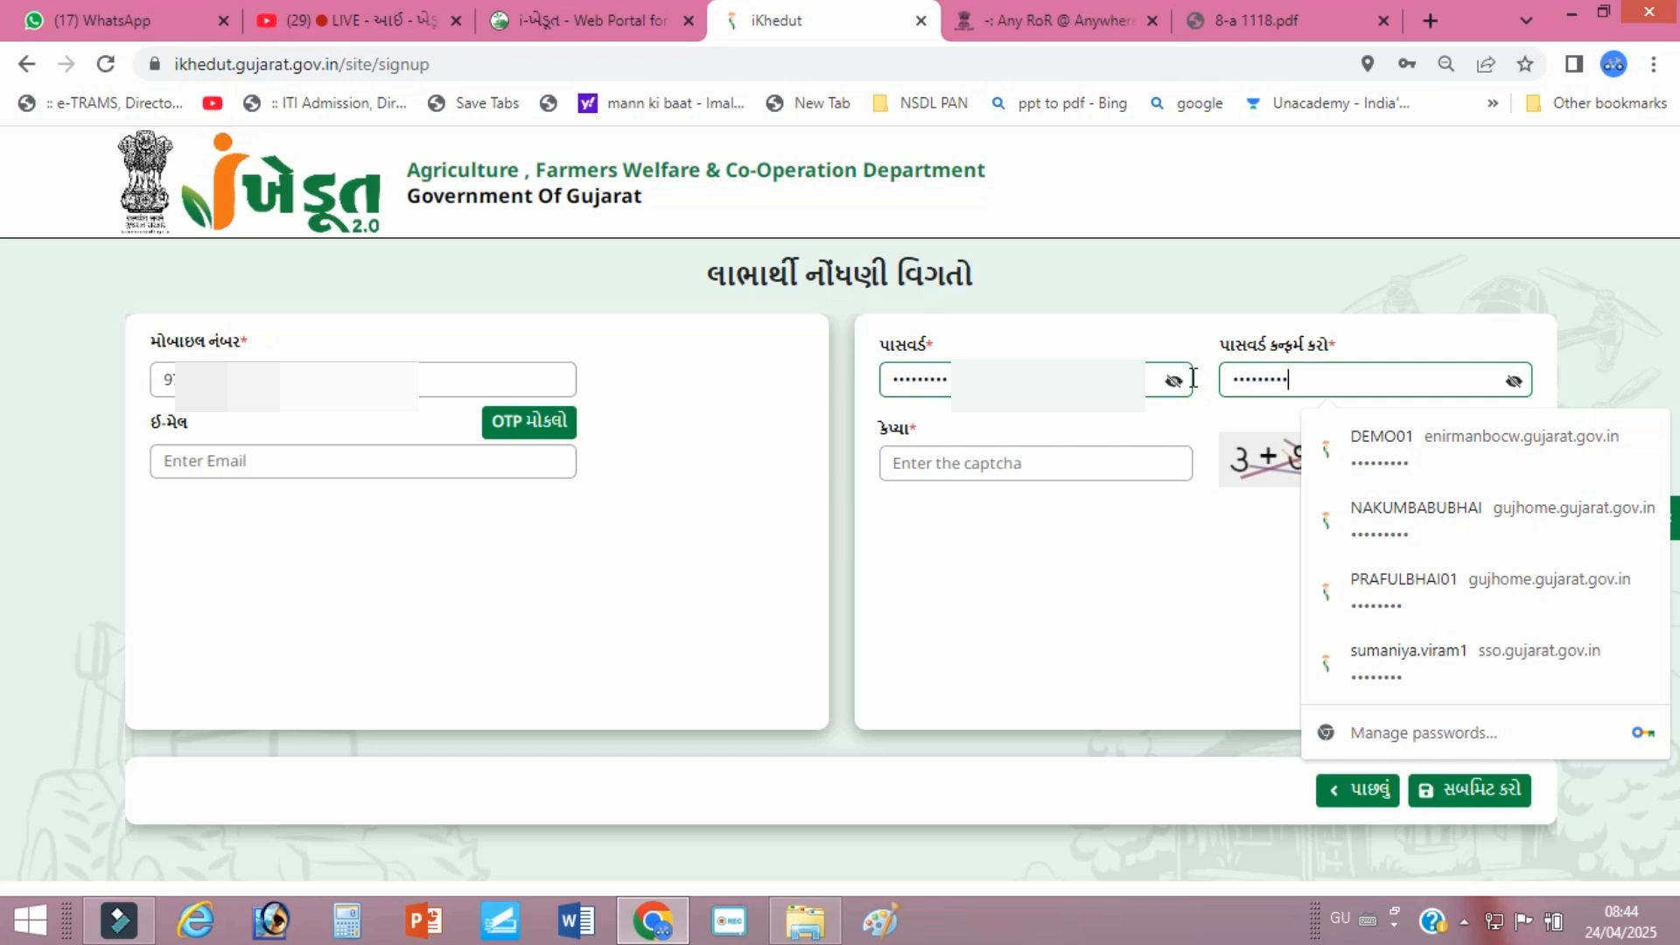
left_click(1008, 462)
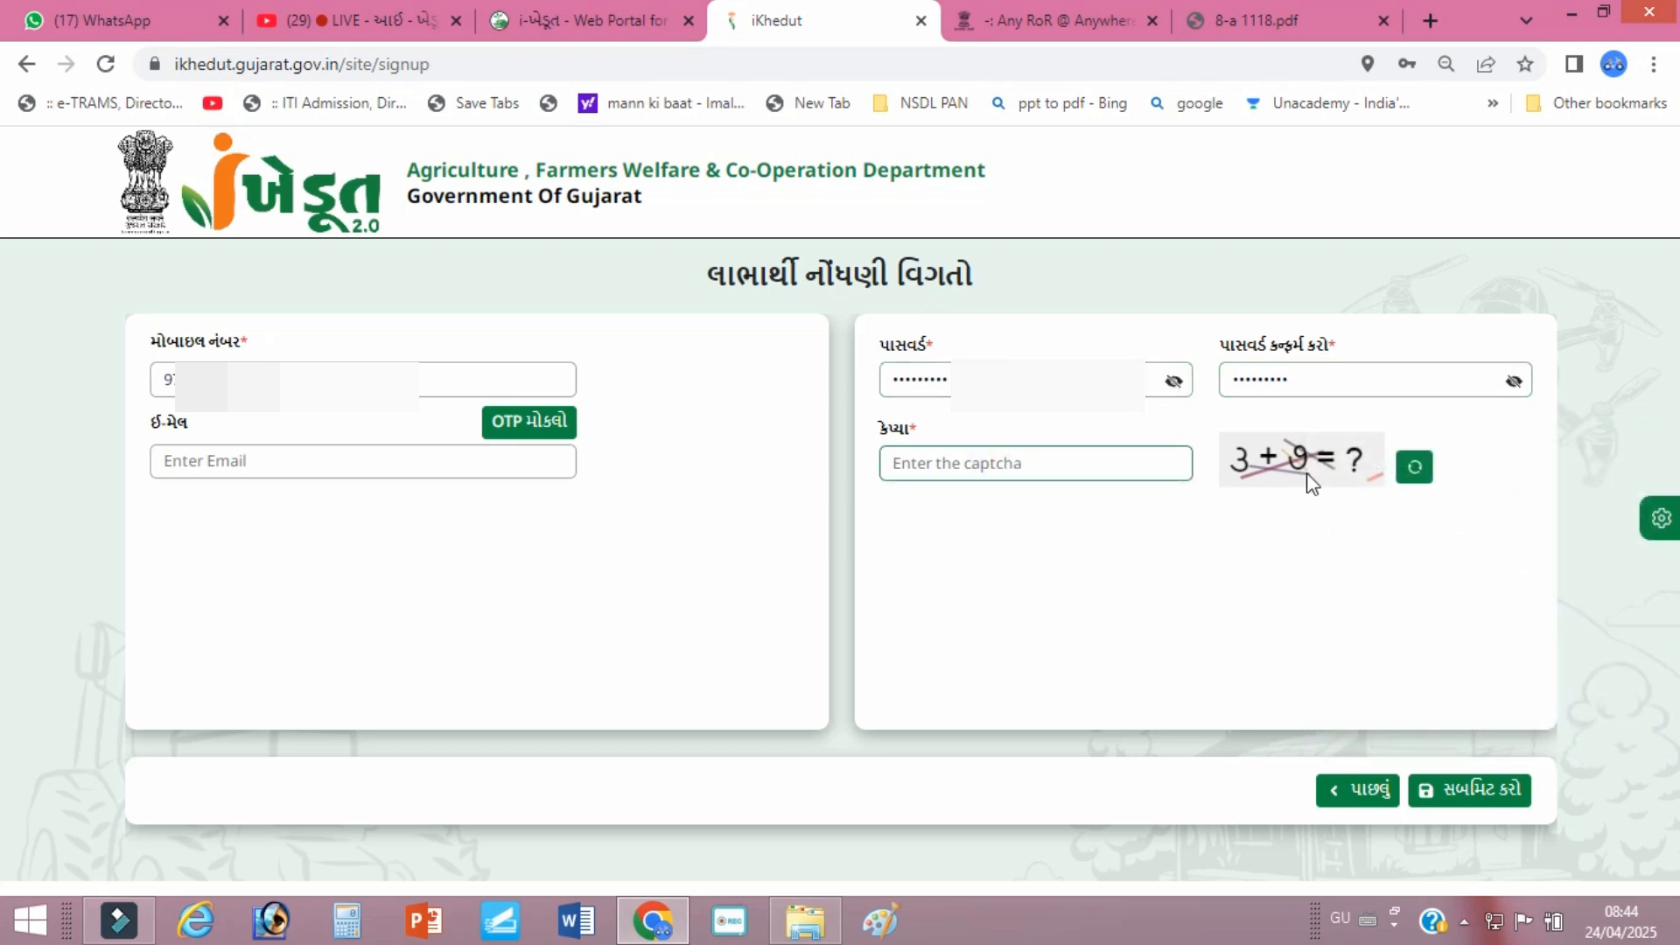
type("1")
left_click(1475, 796)
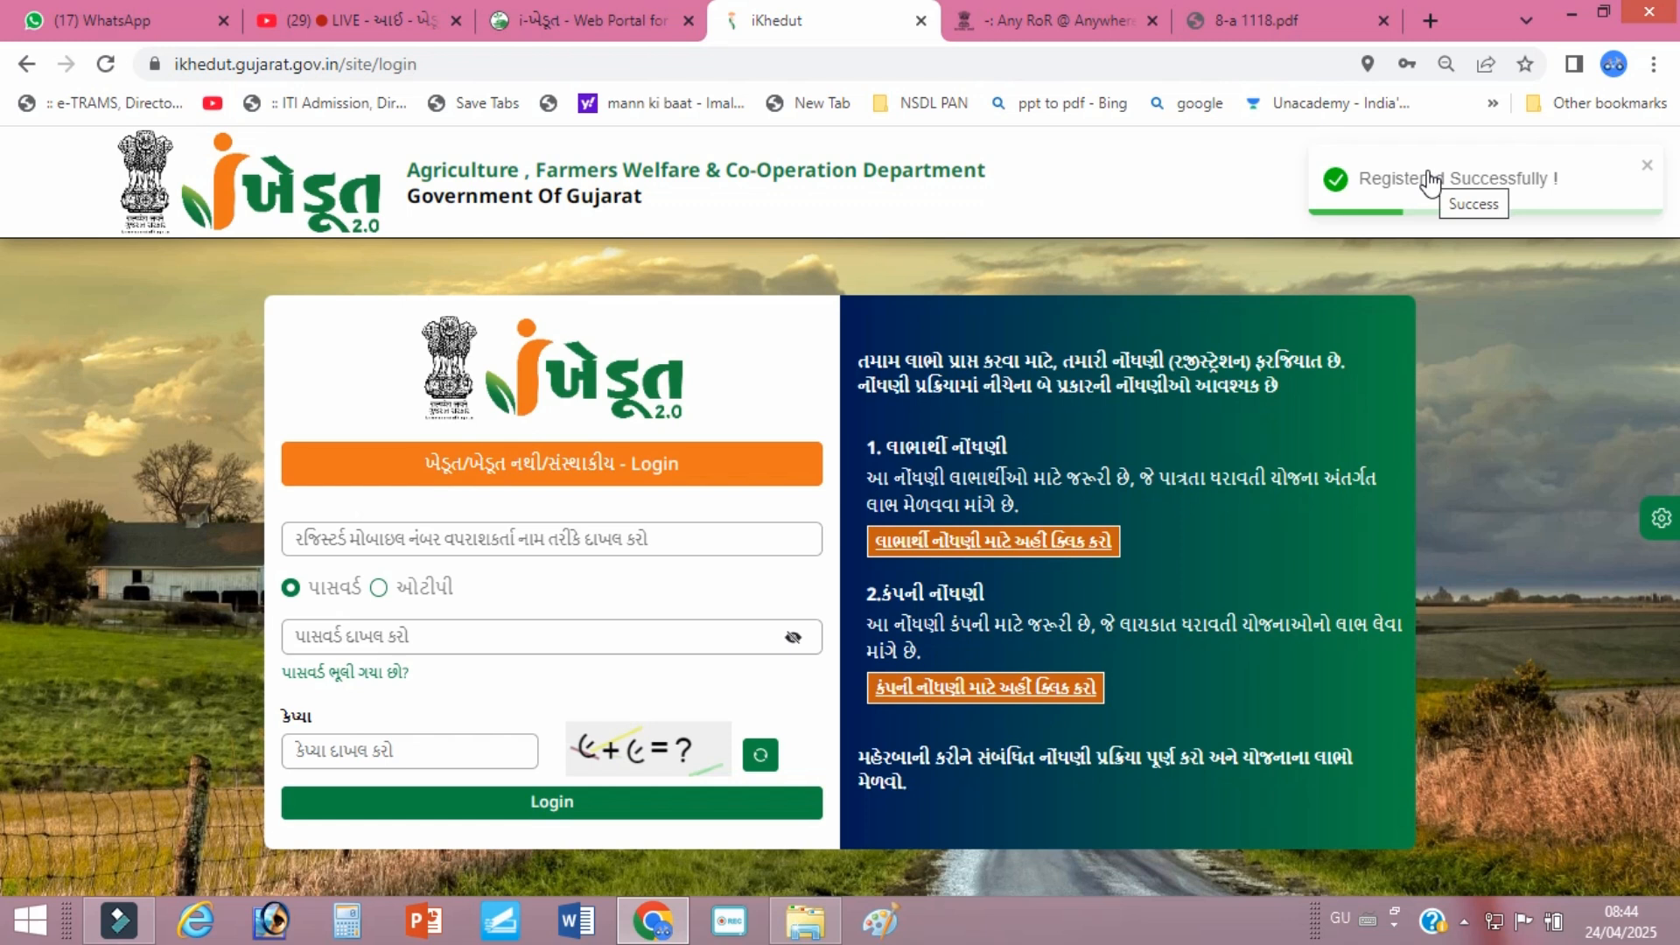
- Log in with the registered mobile number, the account password and the captcha answer
left_click(430, 548)
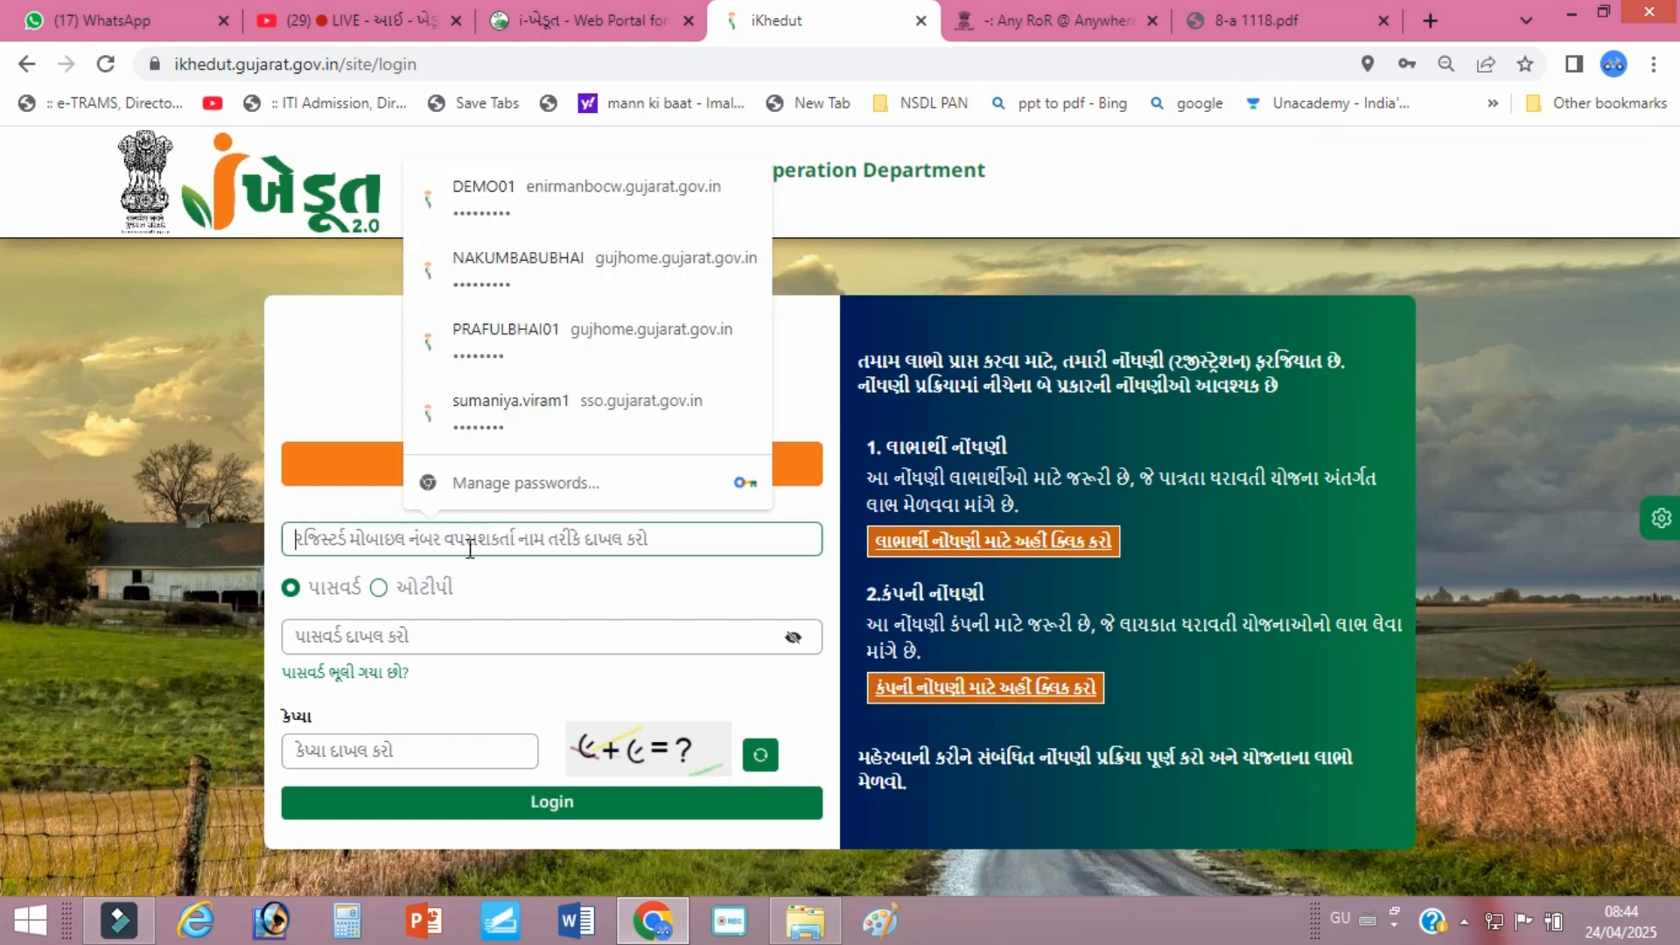
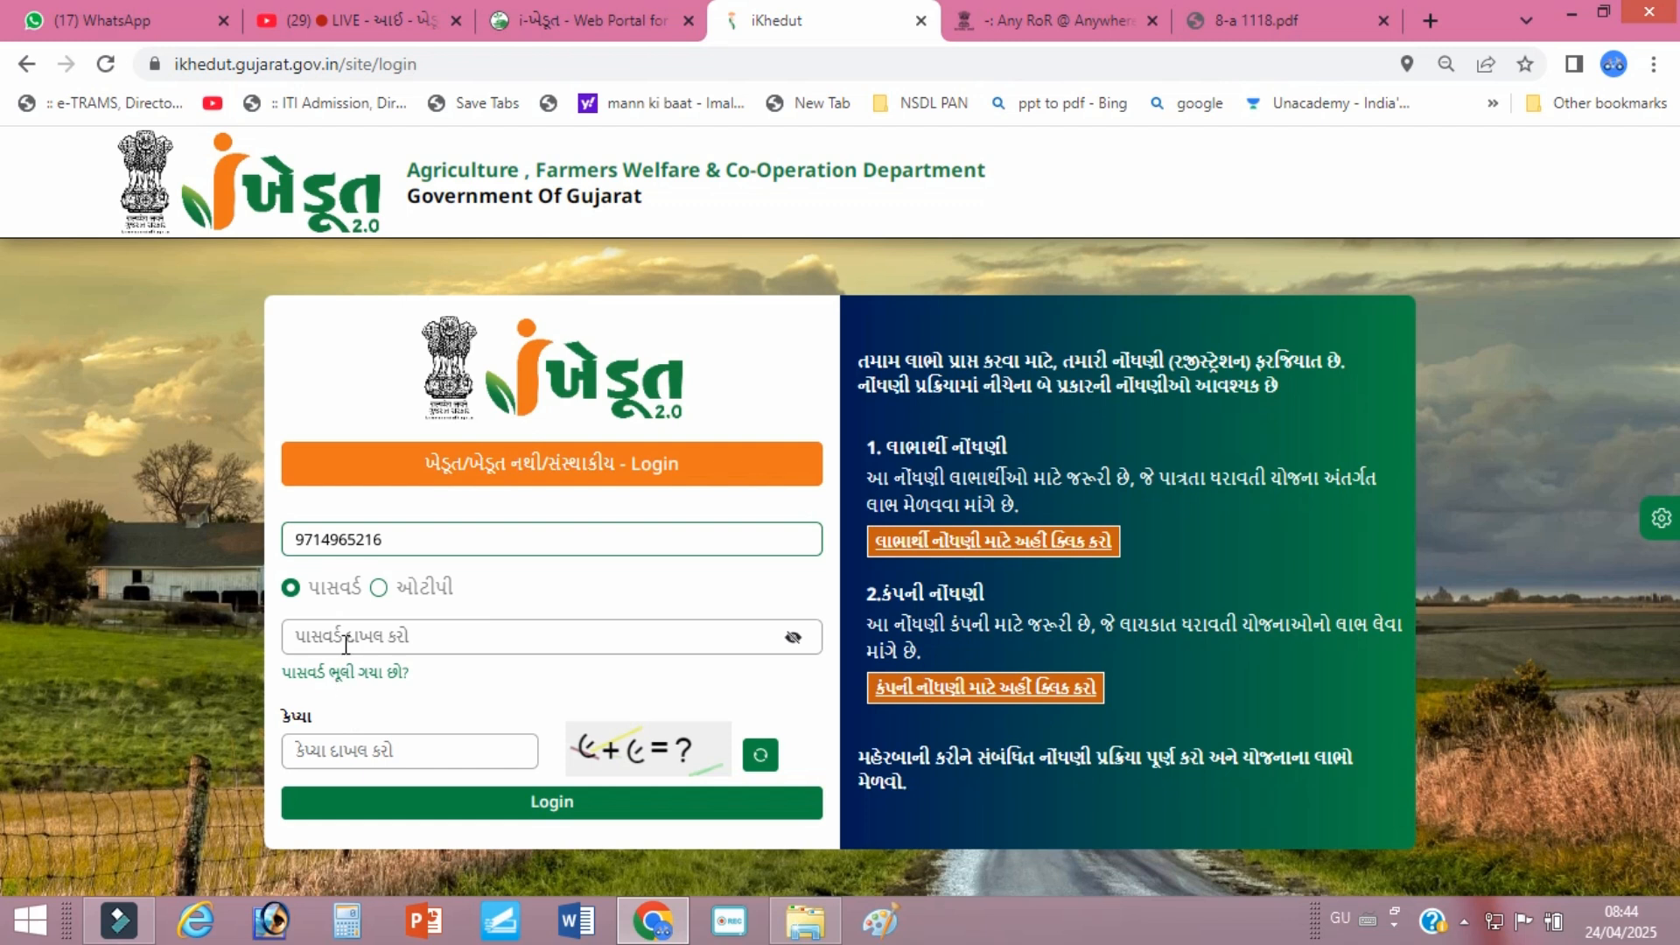
left_click(346, 645)
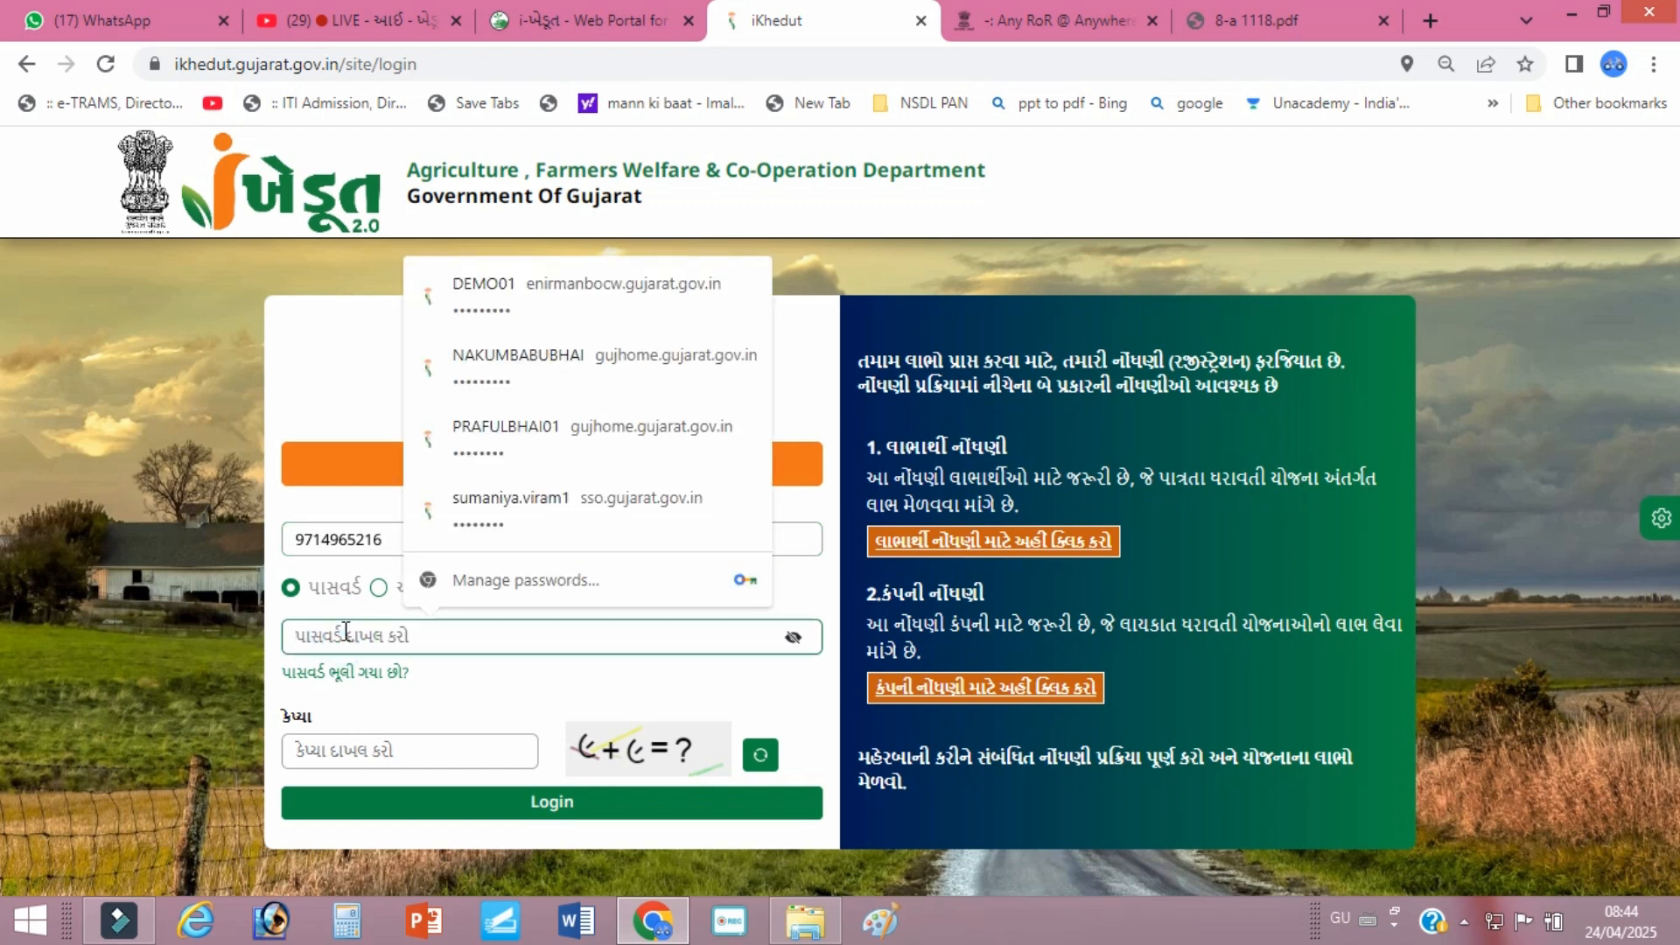
type("•")
key("BackSpace")
key("BackSpace")
key("BackSpace")
key("BackSpace")
key("BackSpace")
key("BackSpace")
key("BackSpace")
type("••")
left_click(391, 735)
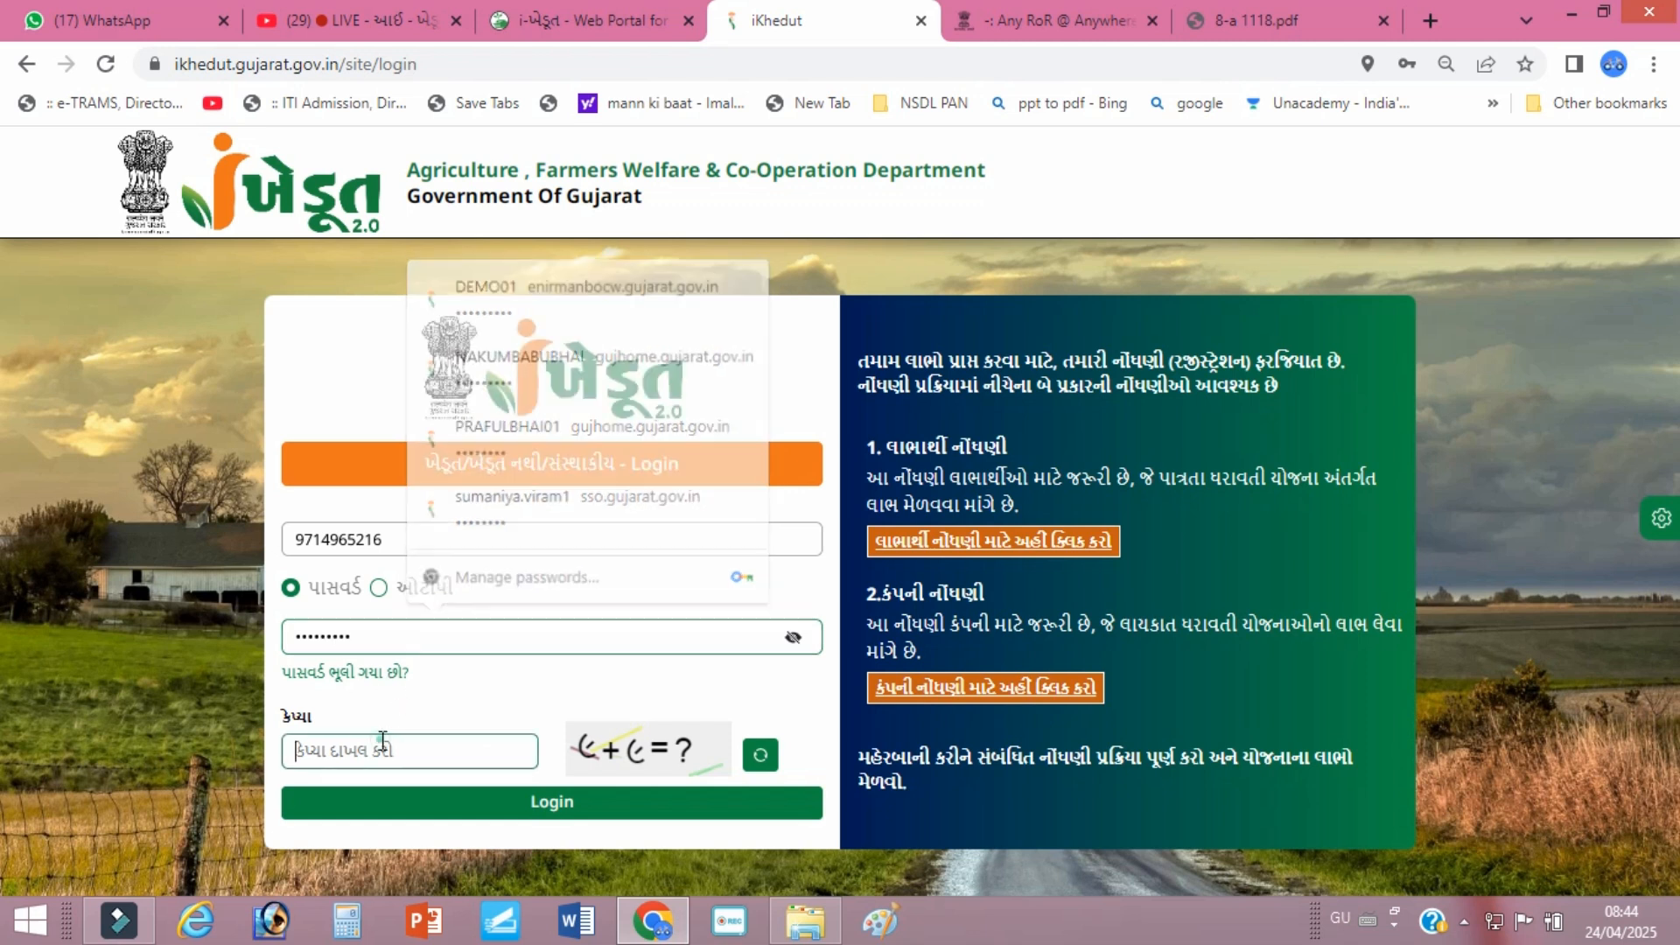
type("18")
left_click(458, 798)
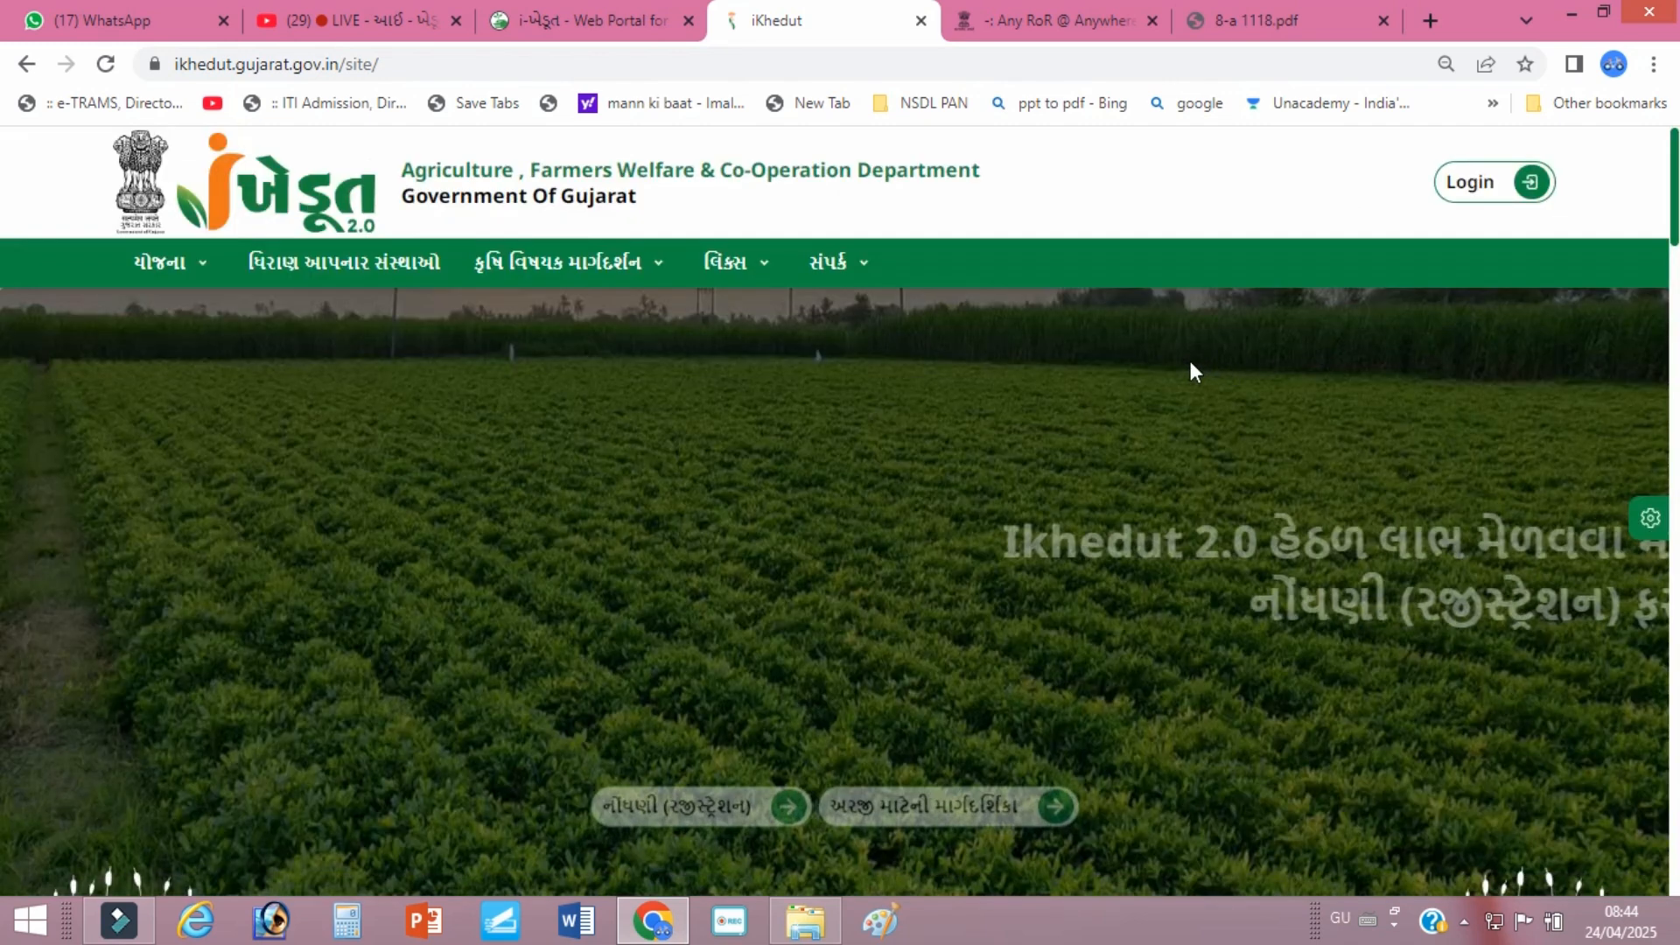
- Scroll down through the home page's latest updates and back up toward the banner
scroll(896, 439, "down", 7)
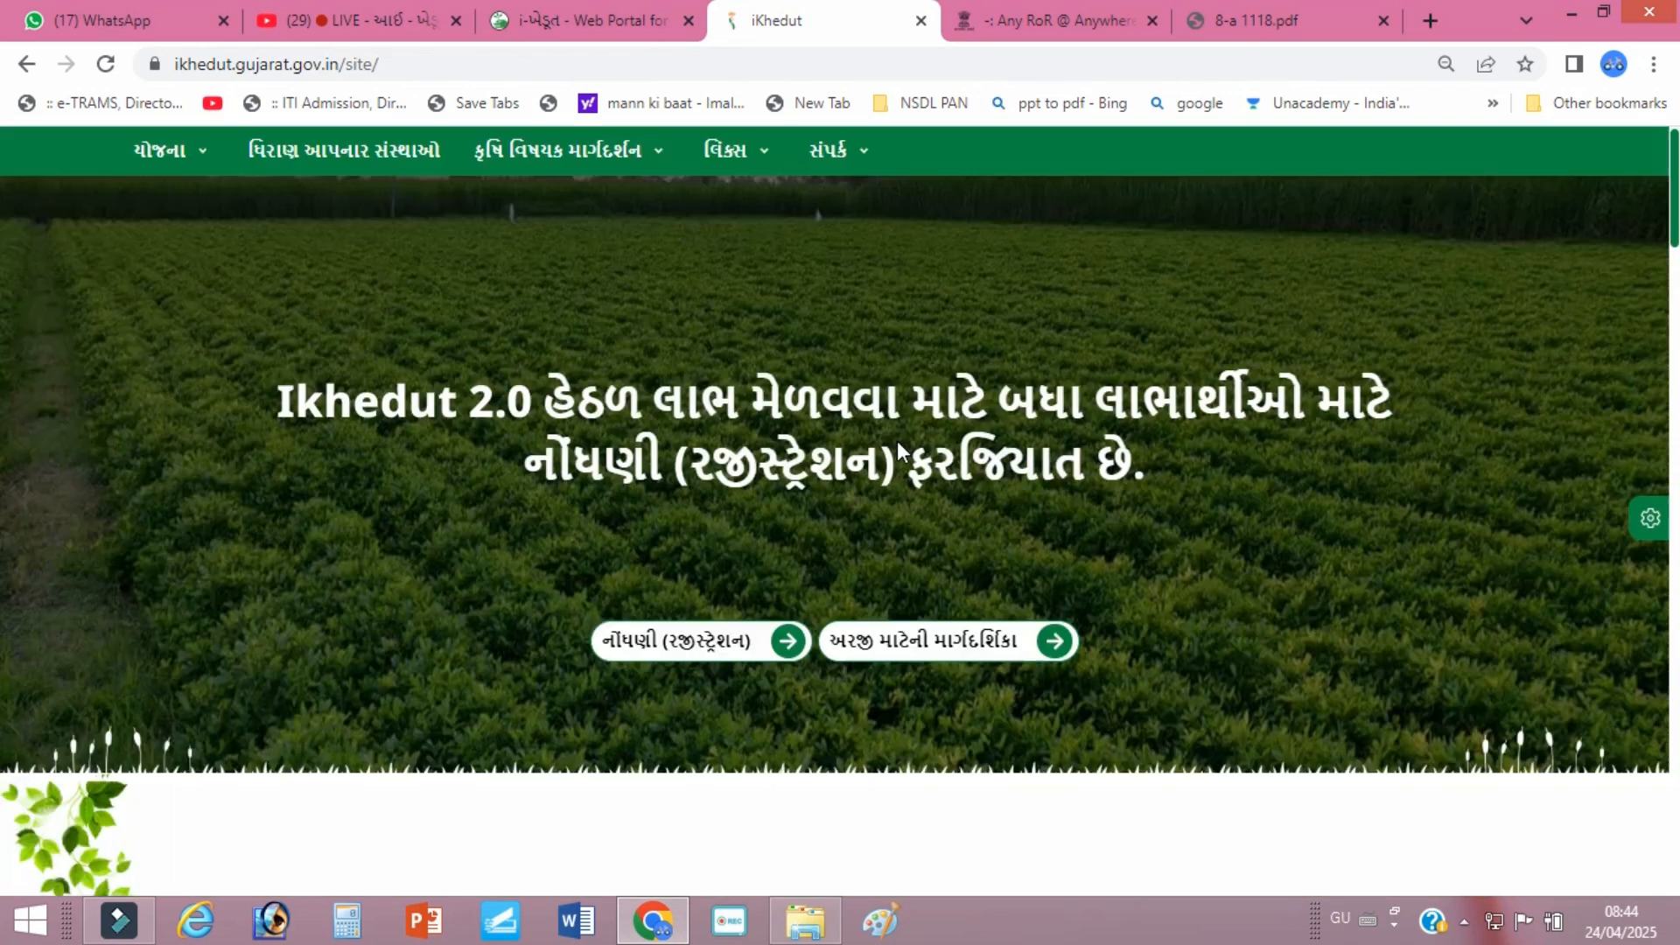
scroll(683, 596, "up", 4)
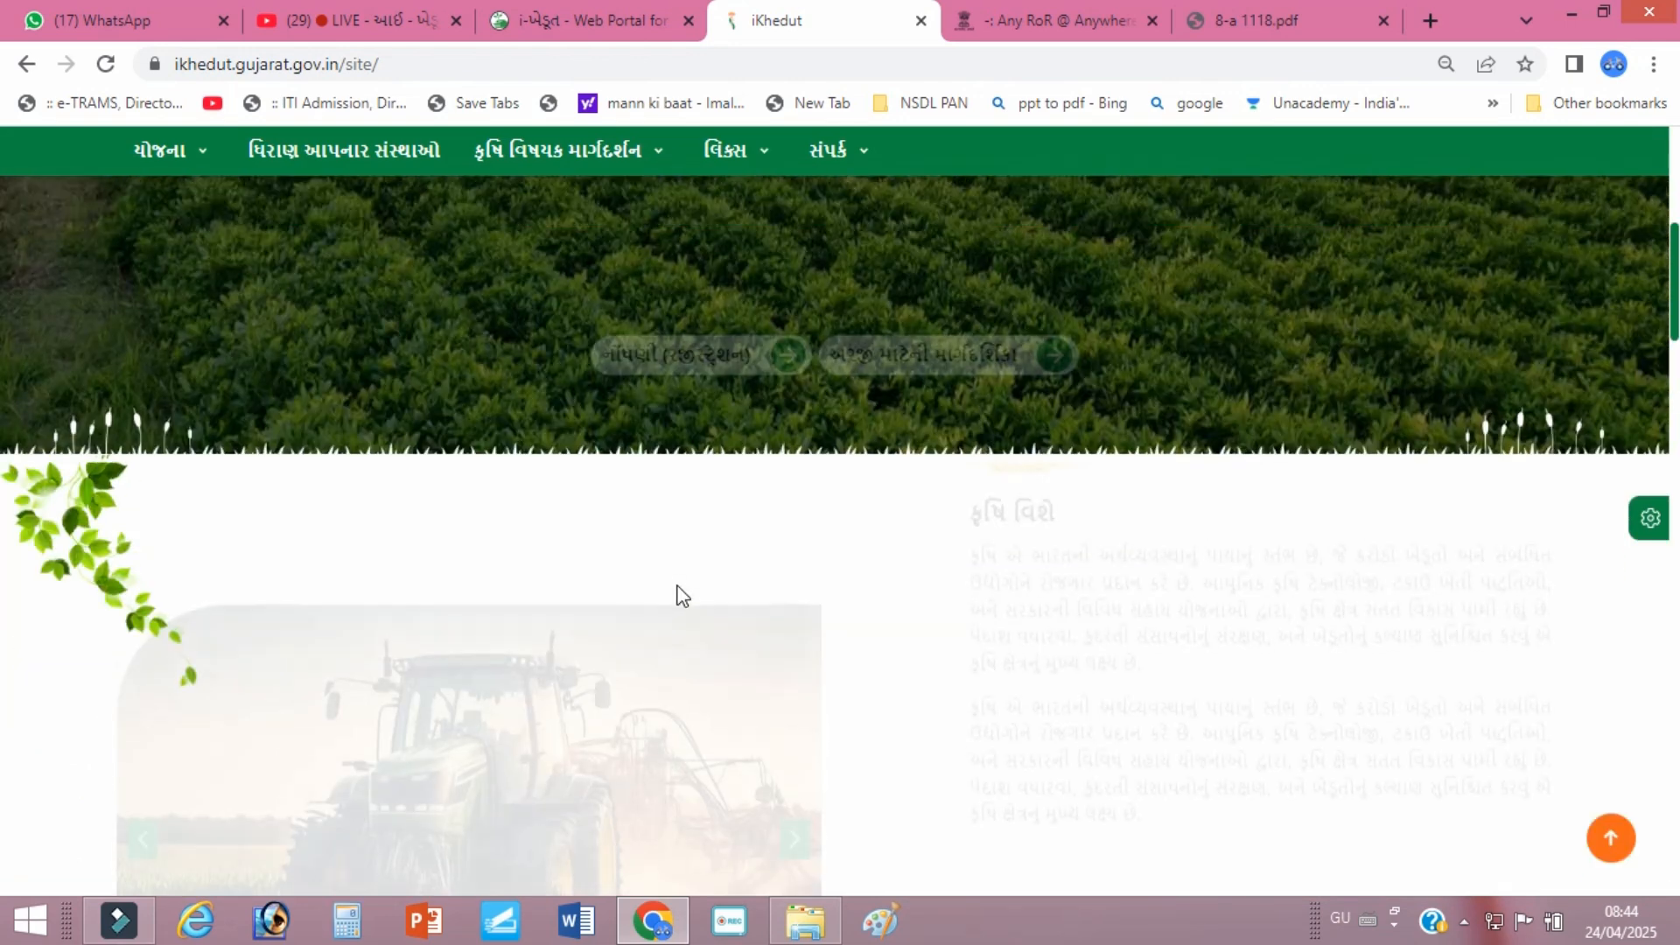
scroll(674, 578, "down", 4)
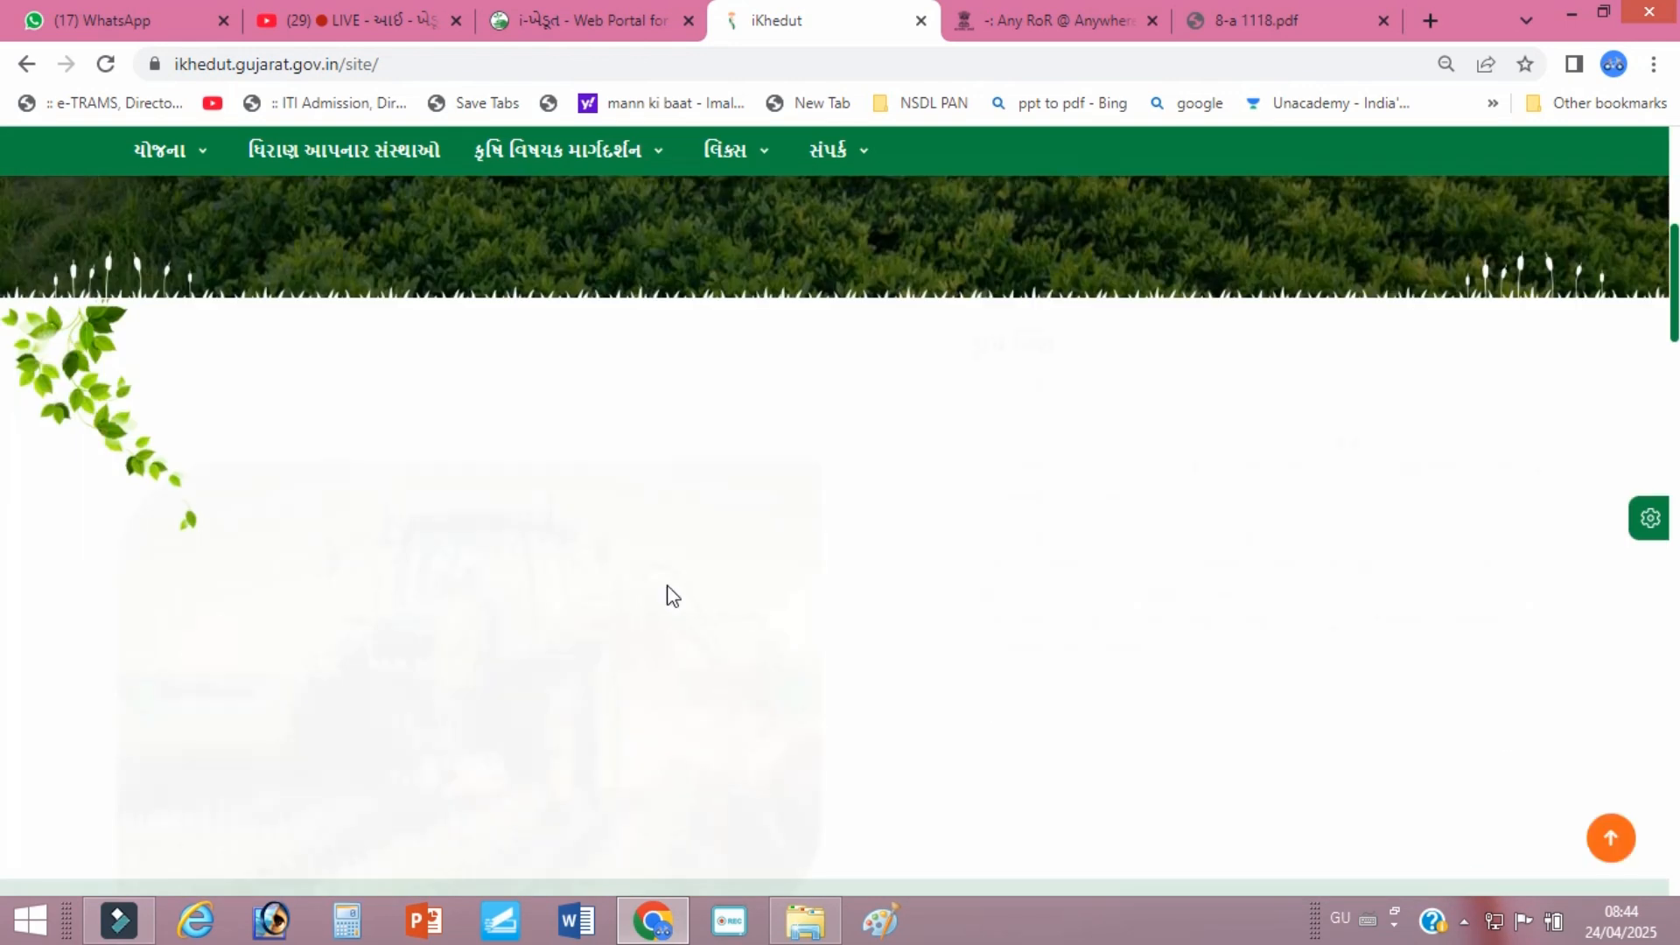
scroll(927, 536, "down", 2)
scroll(858, 547, "down", 5)
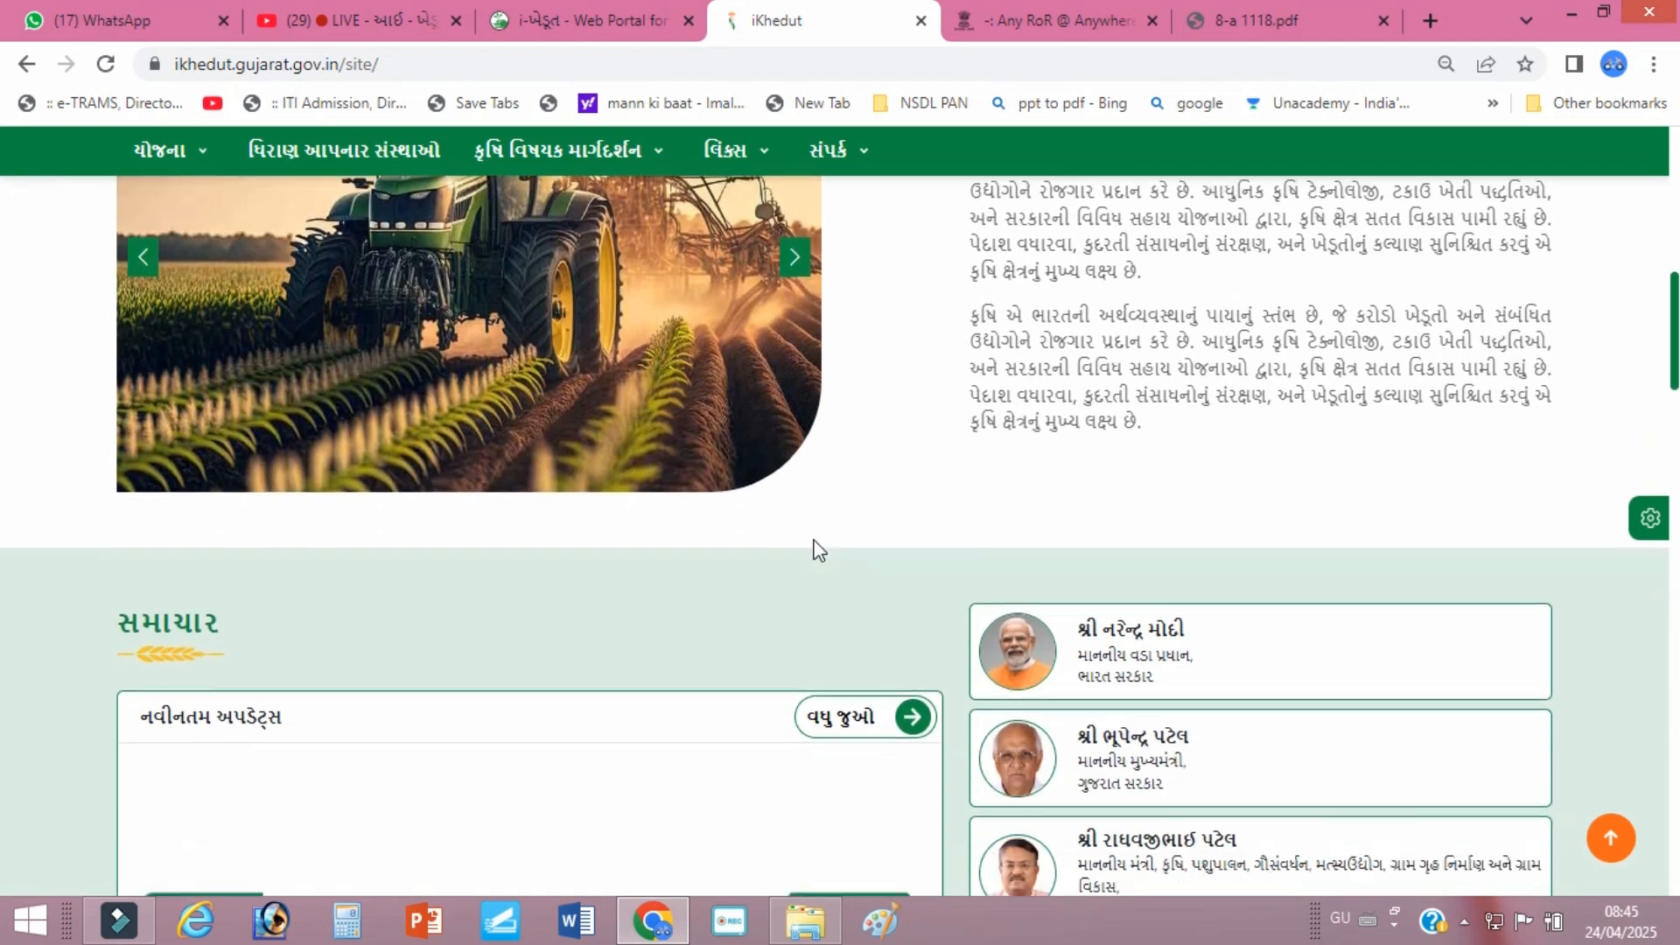
scroll(762, 477, "down", 1)
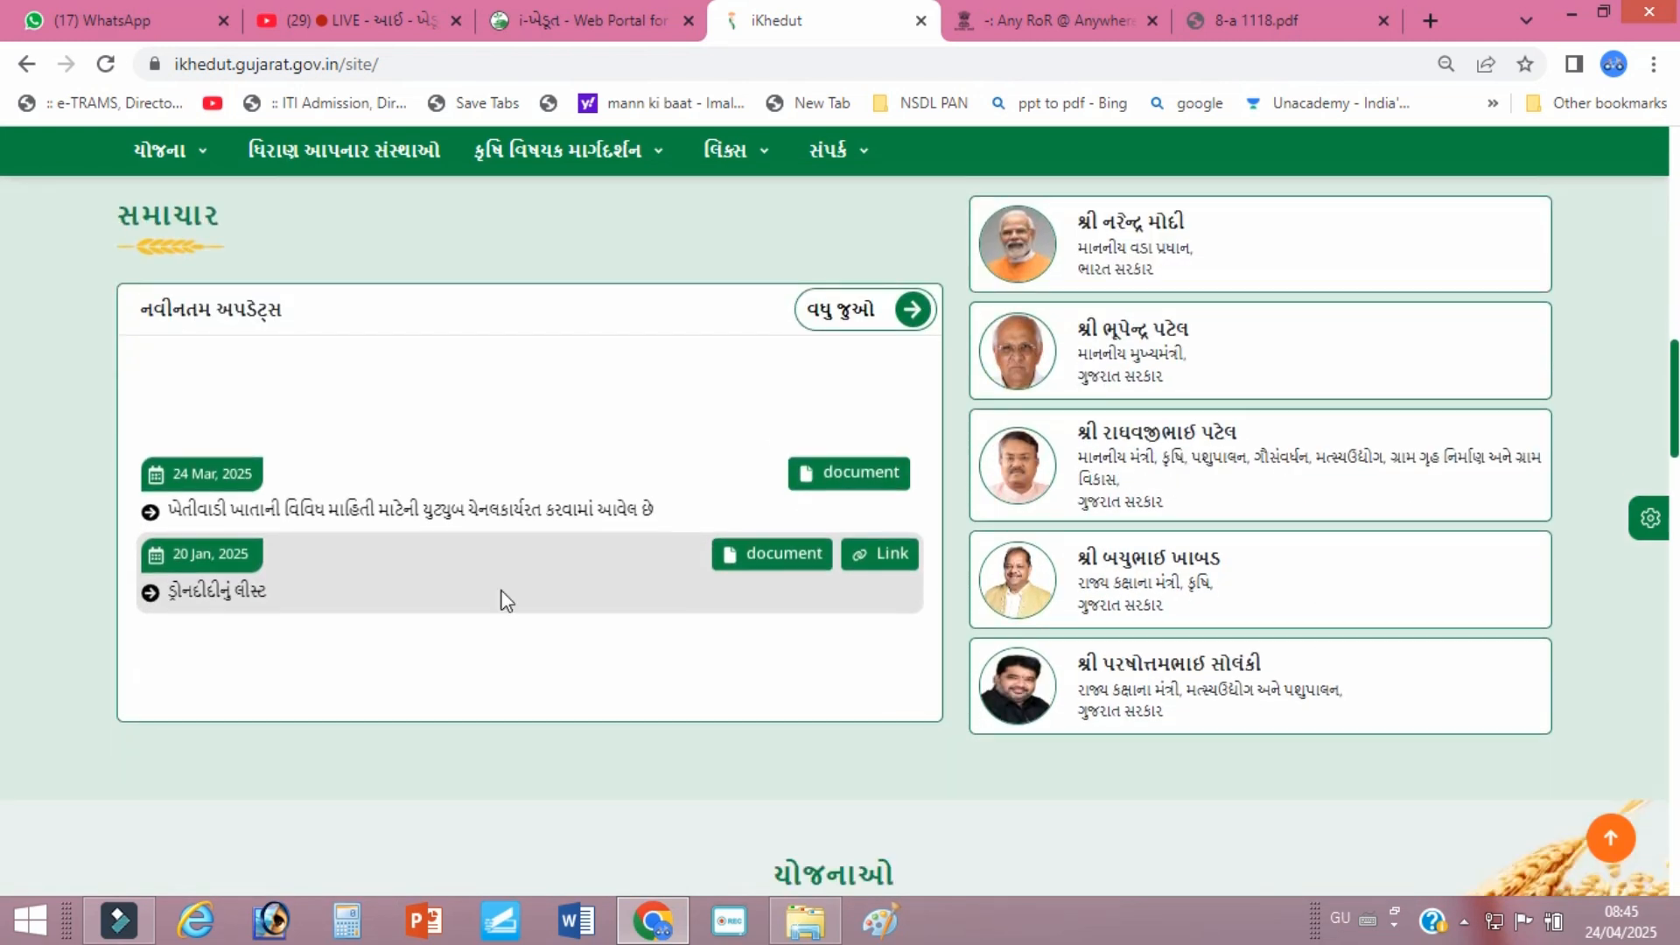
scroll(394, 573, "down", 1)
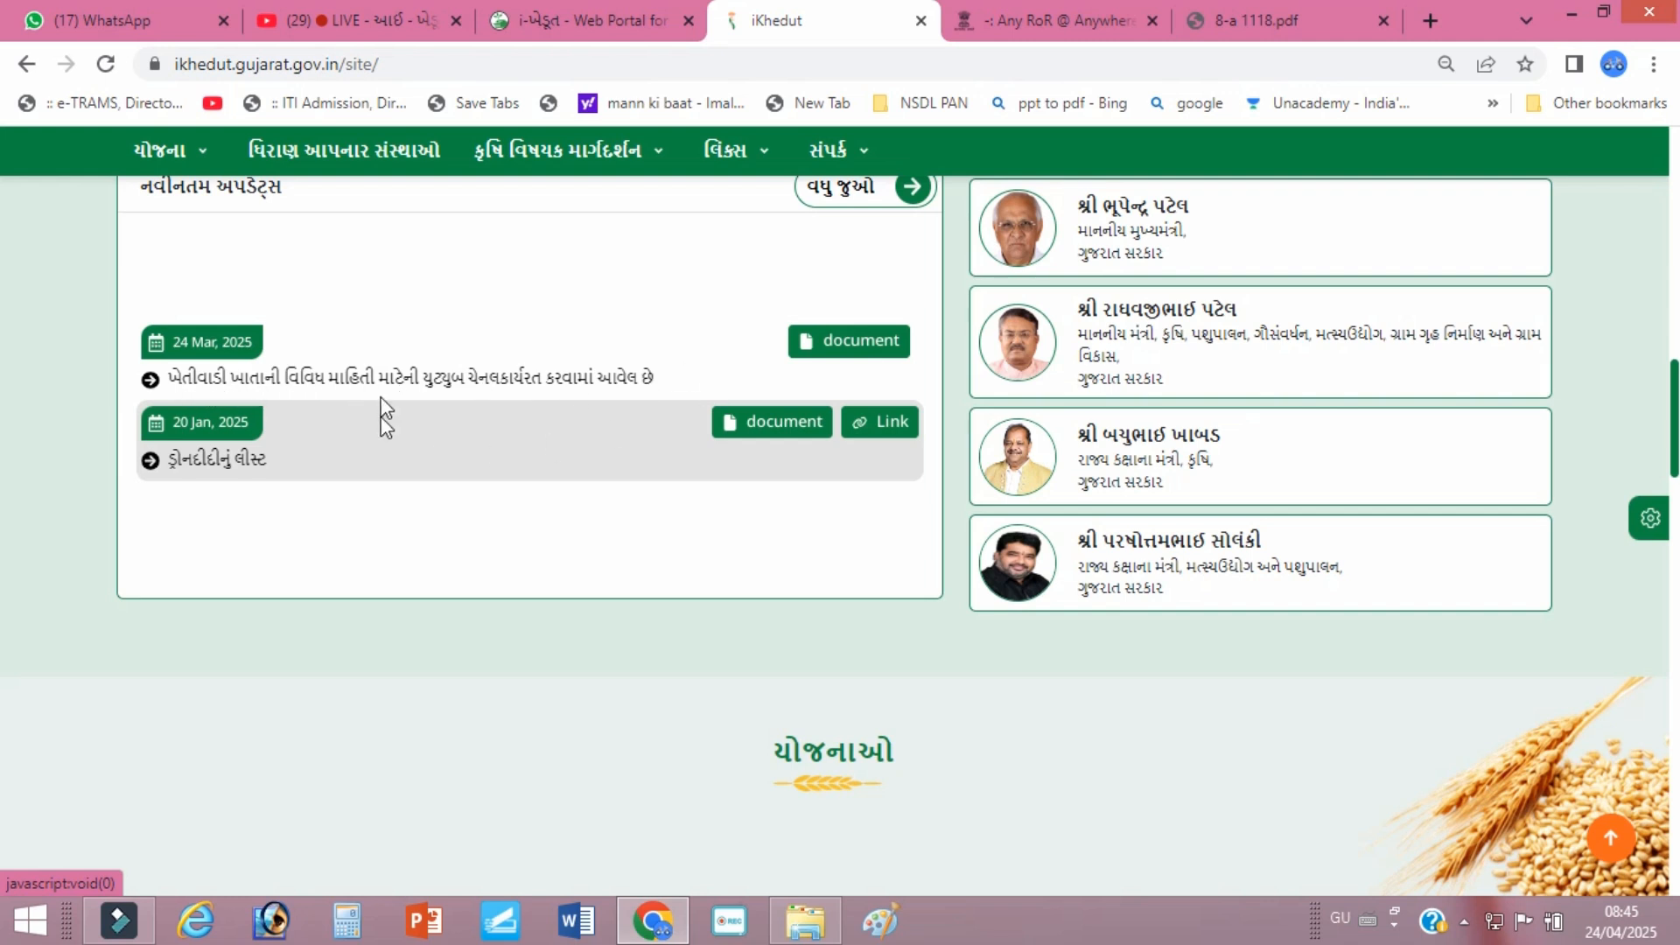
scroll(518, 408, "down", 1)
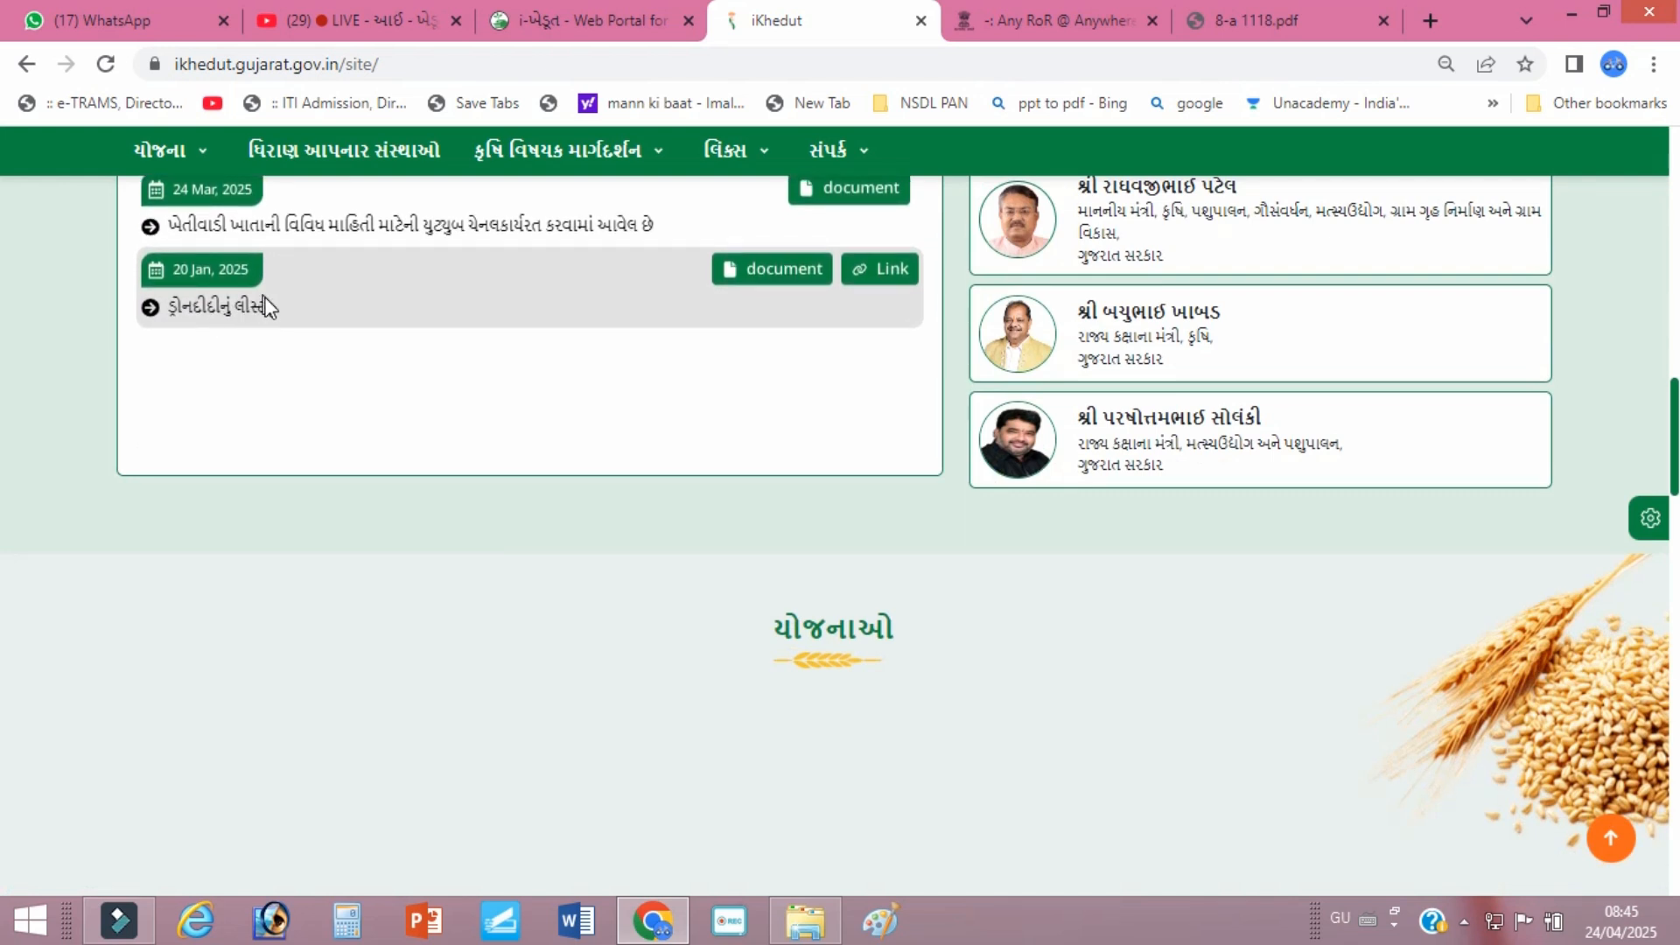
scroll(455, 368, "down", 1)
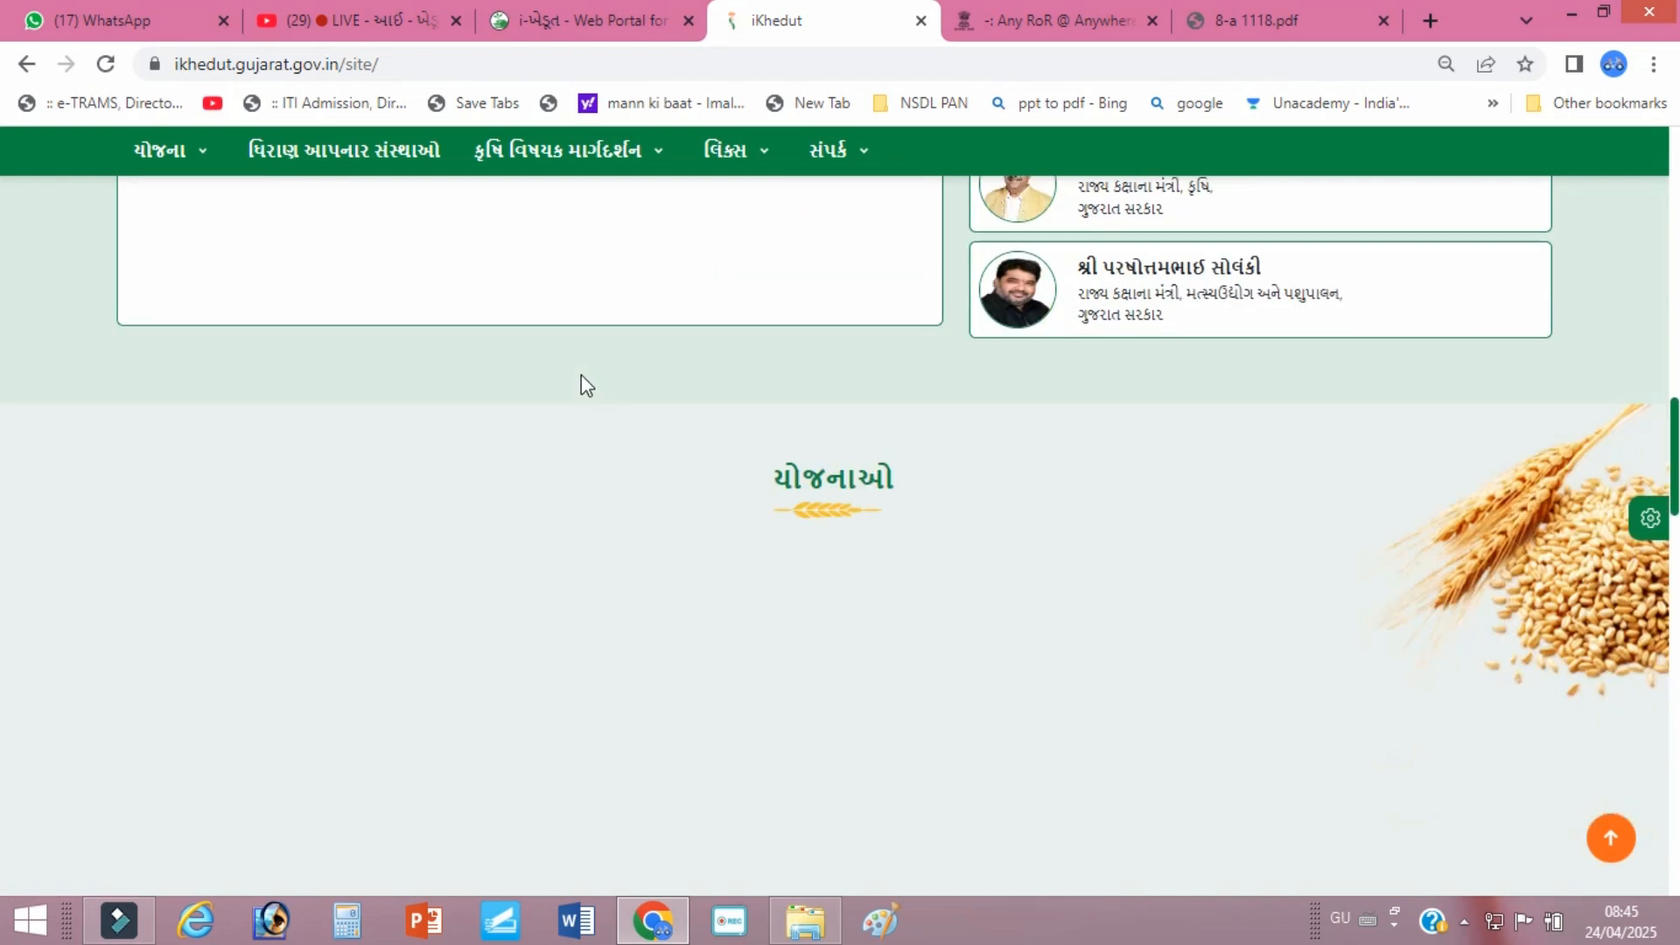
scroll(581, 382, "up", 3)
scroll(588, 390, "up", 10)
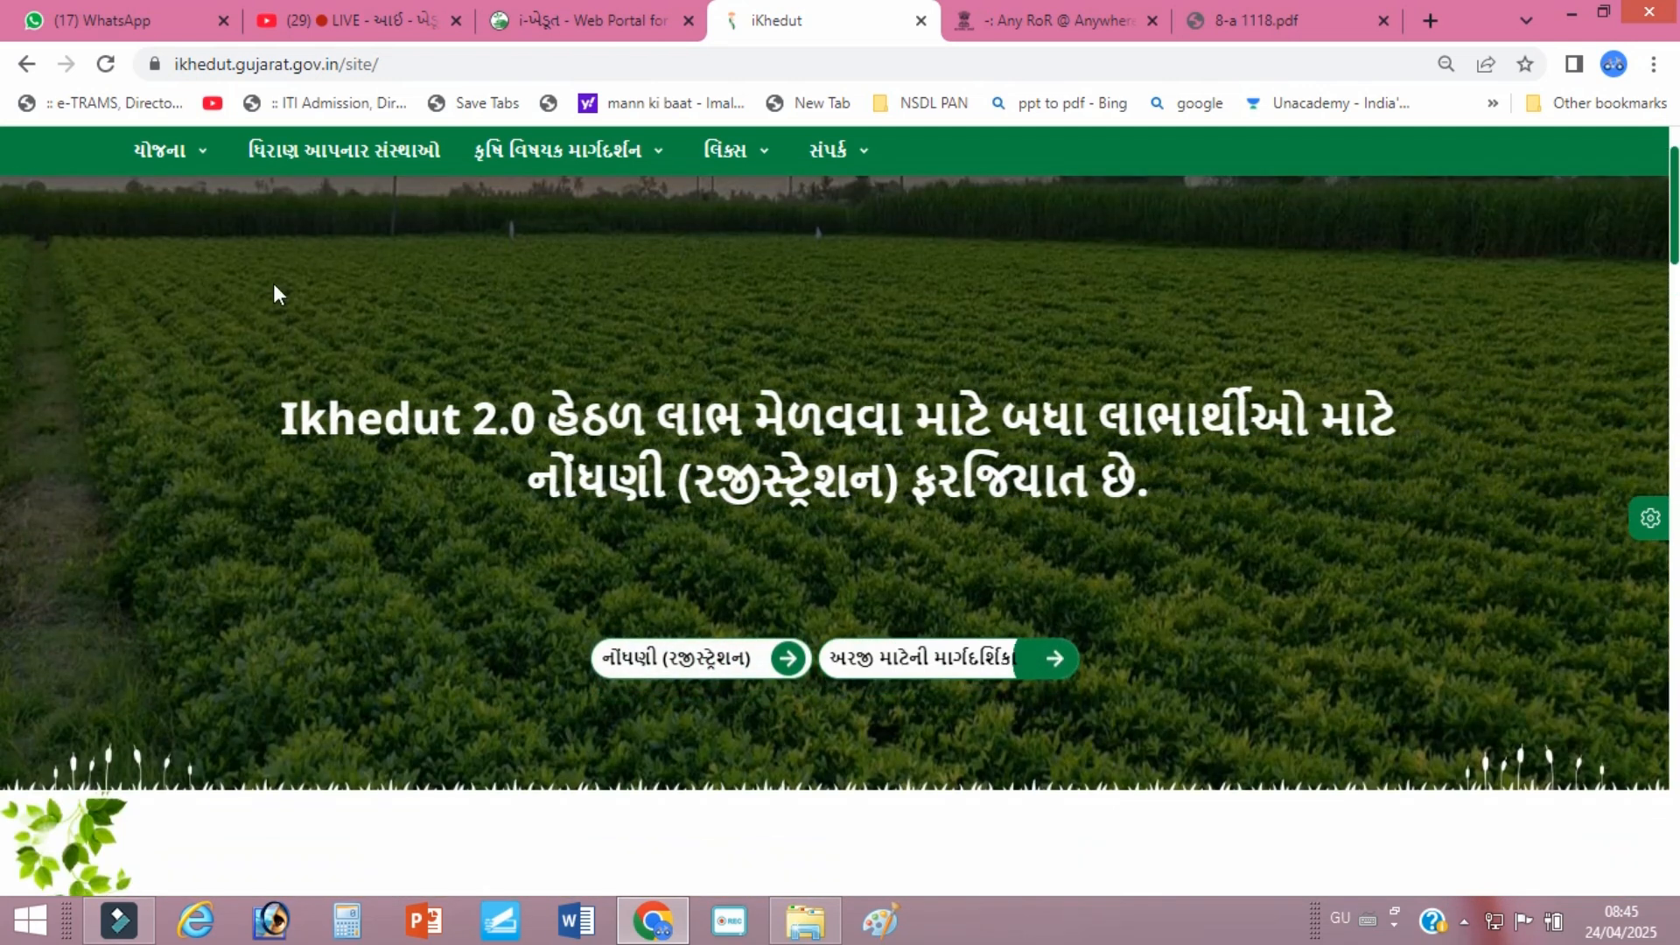
- Open the યોજના > ખેતીવાડી schemes table and scroll through its first page
mouse_move(169, 170)
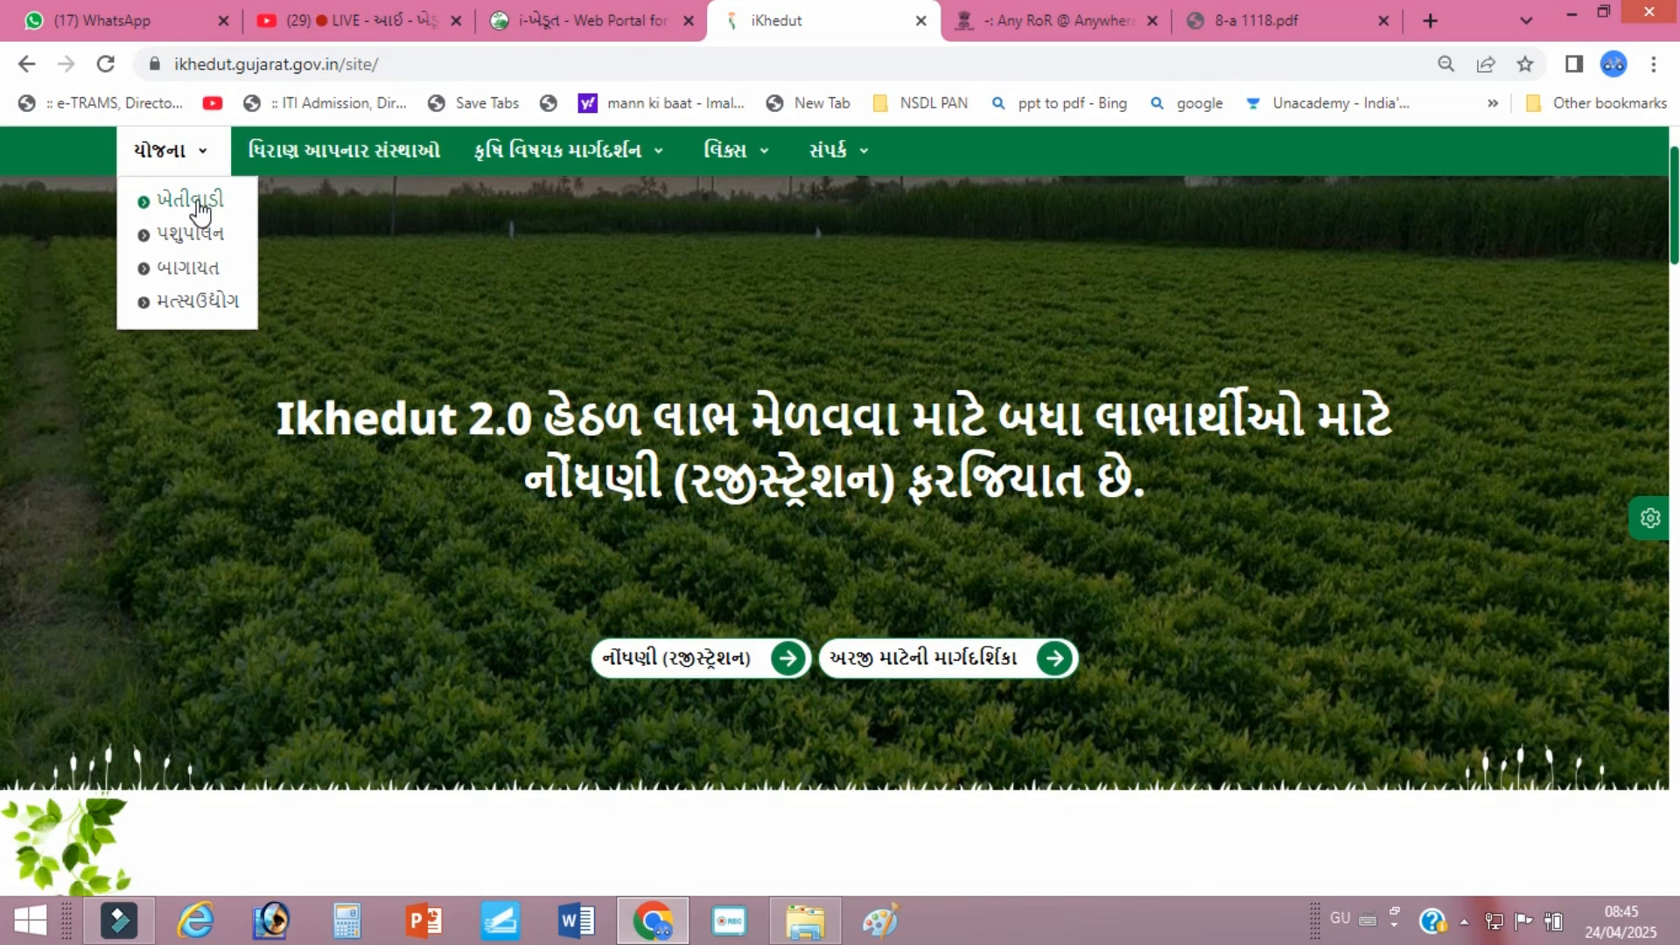
left_click(200, 208)
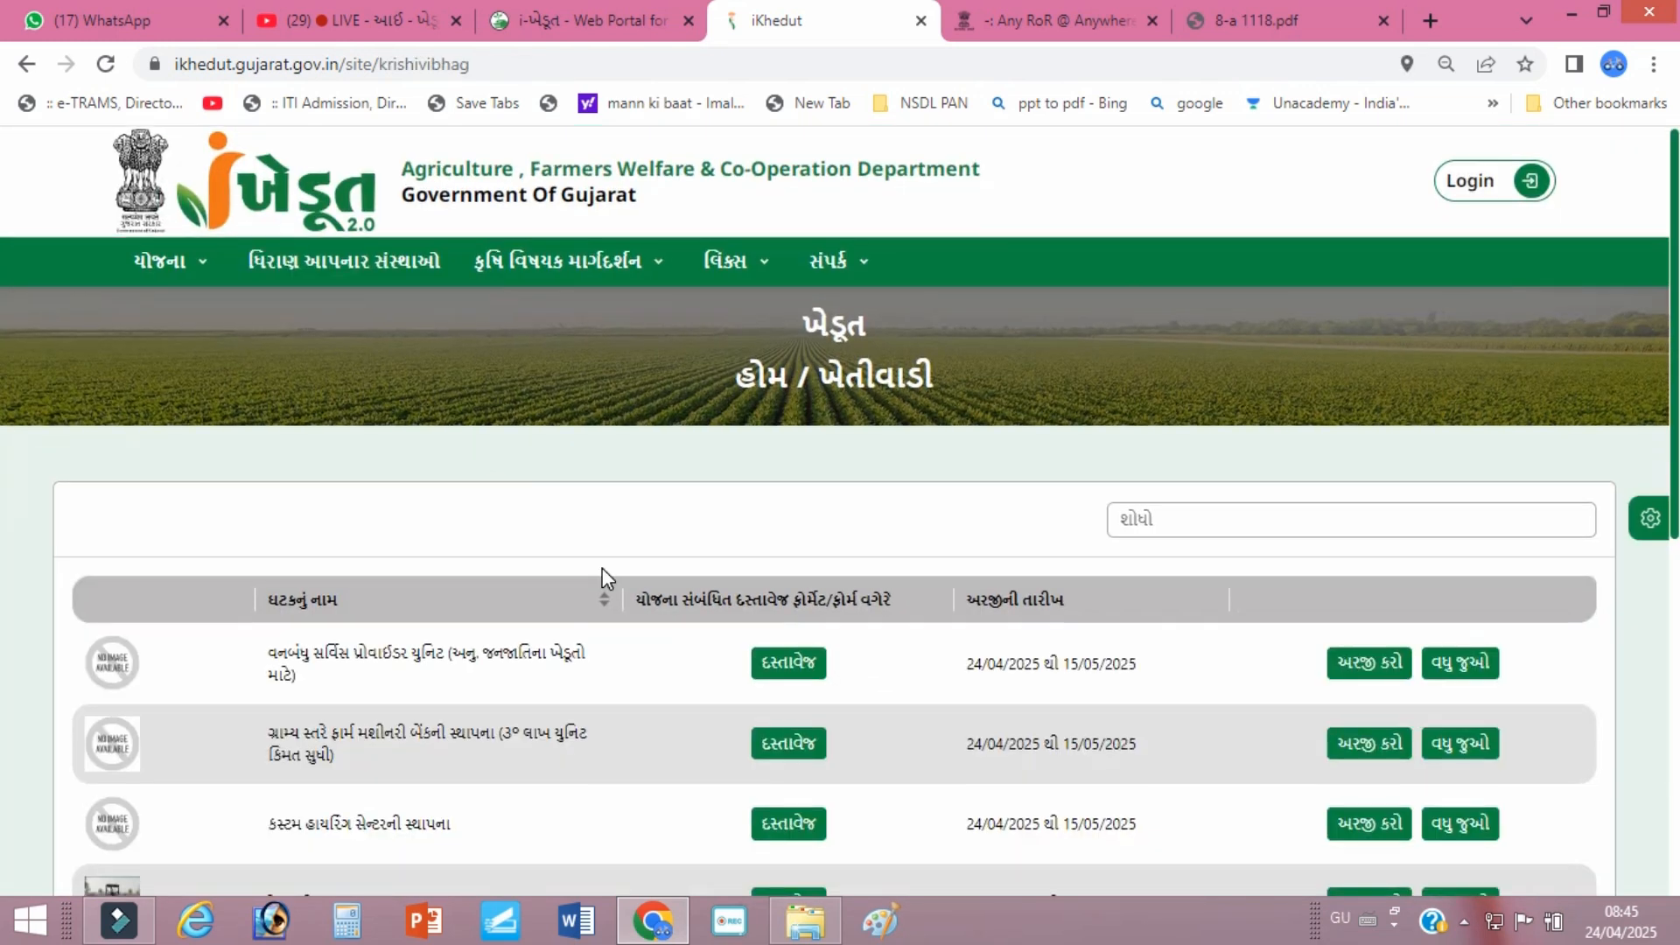
scroll(602, 568, "down", 3)
scroll(364, 623, "down", 1)
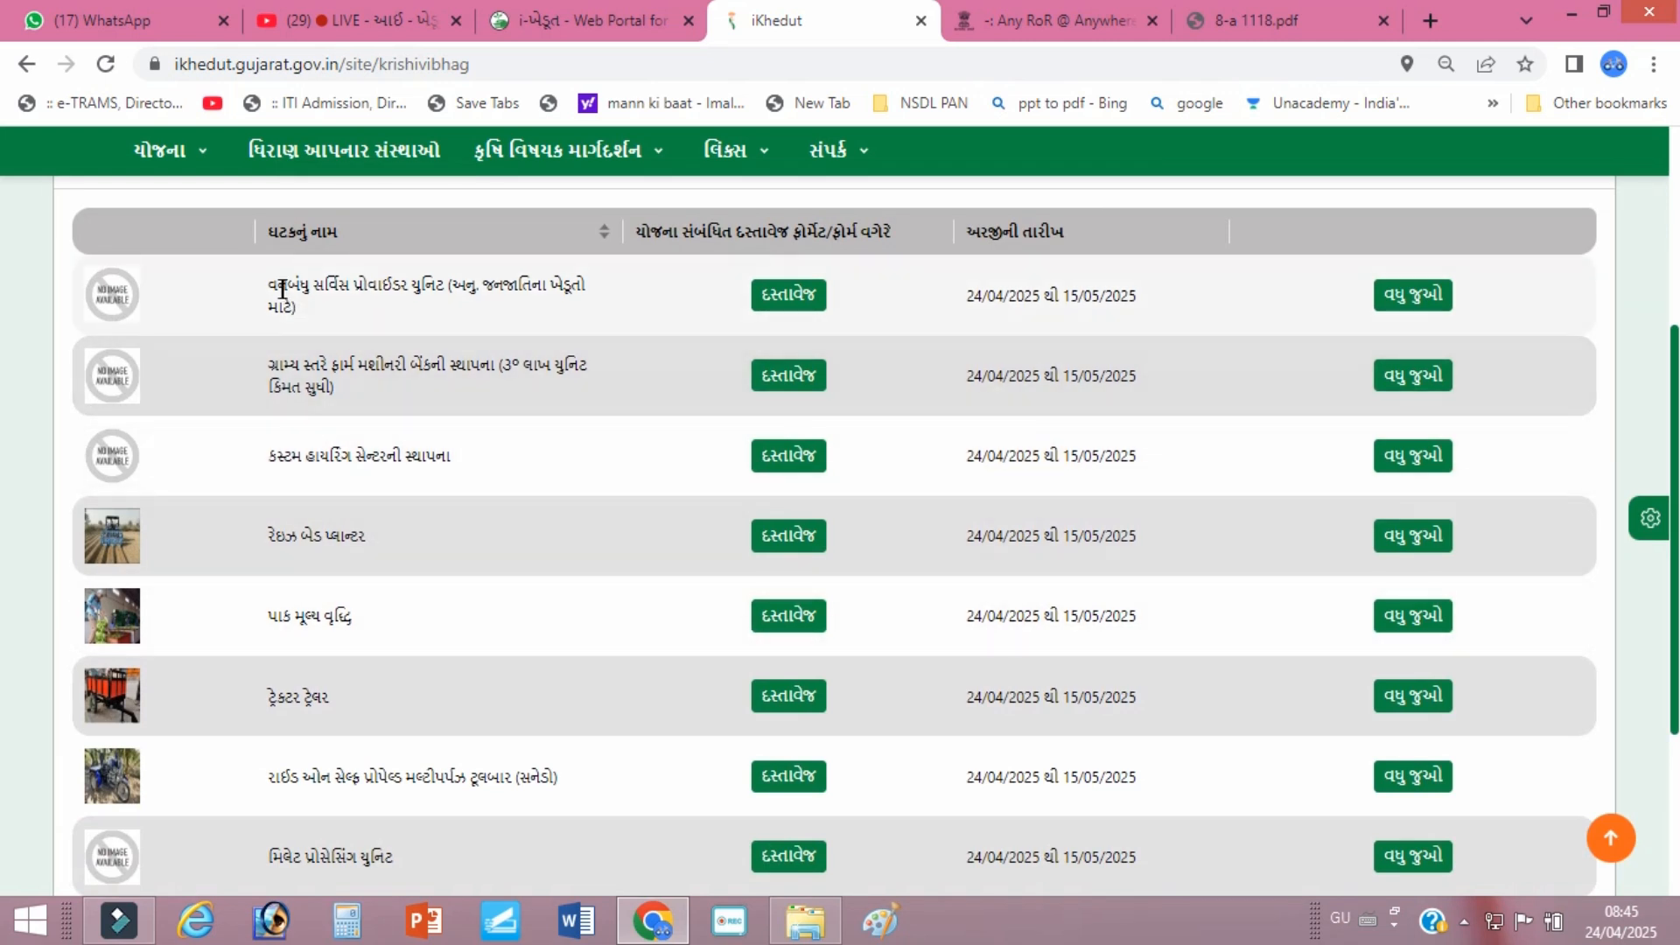
left_click_drag(295, 289, 475, 402)
scroll(382, 522, "down", 3)
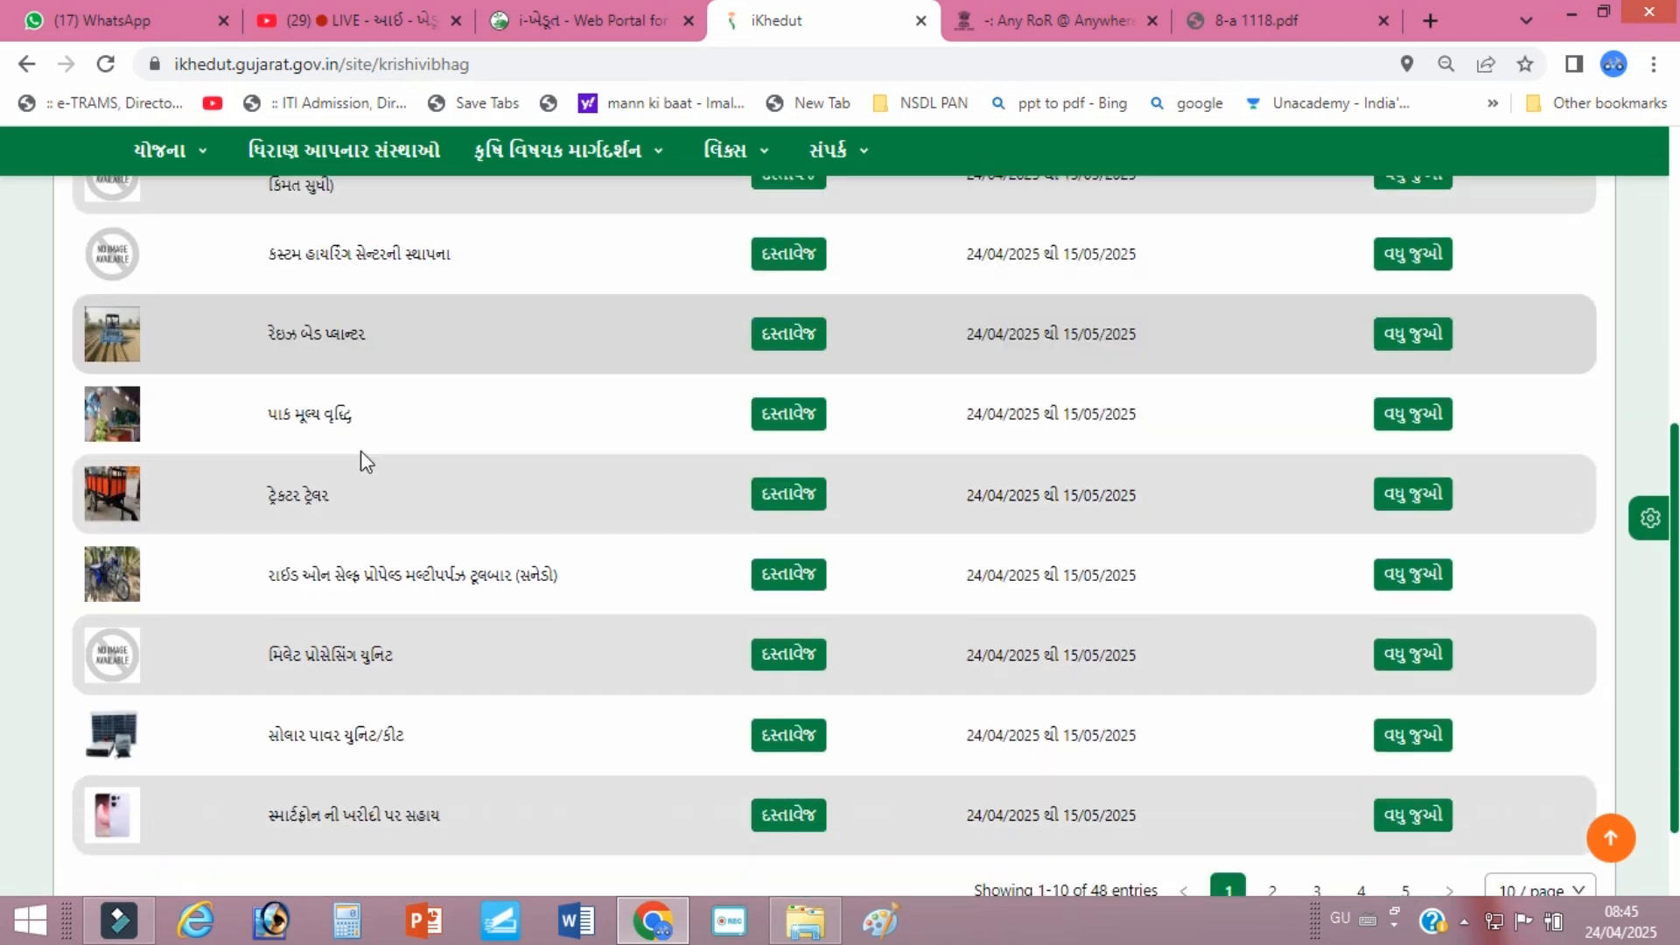
scroll(367, 455, "down", 1)
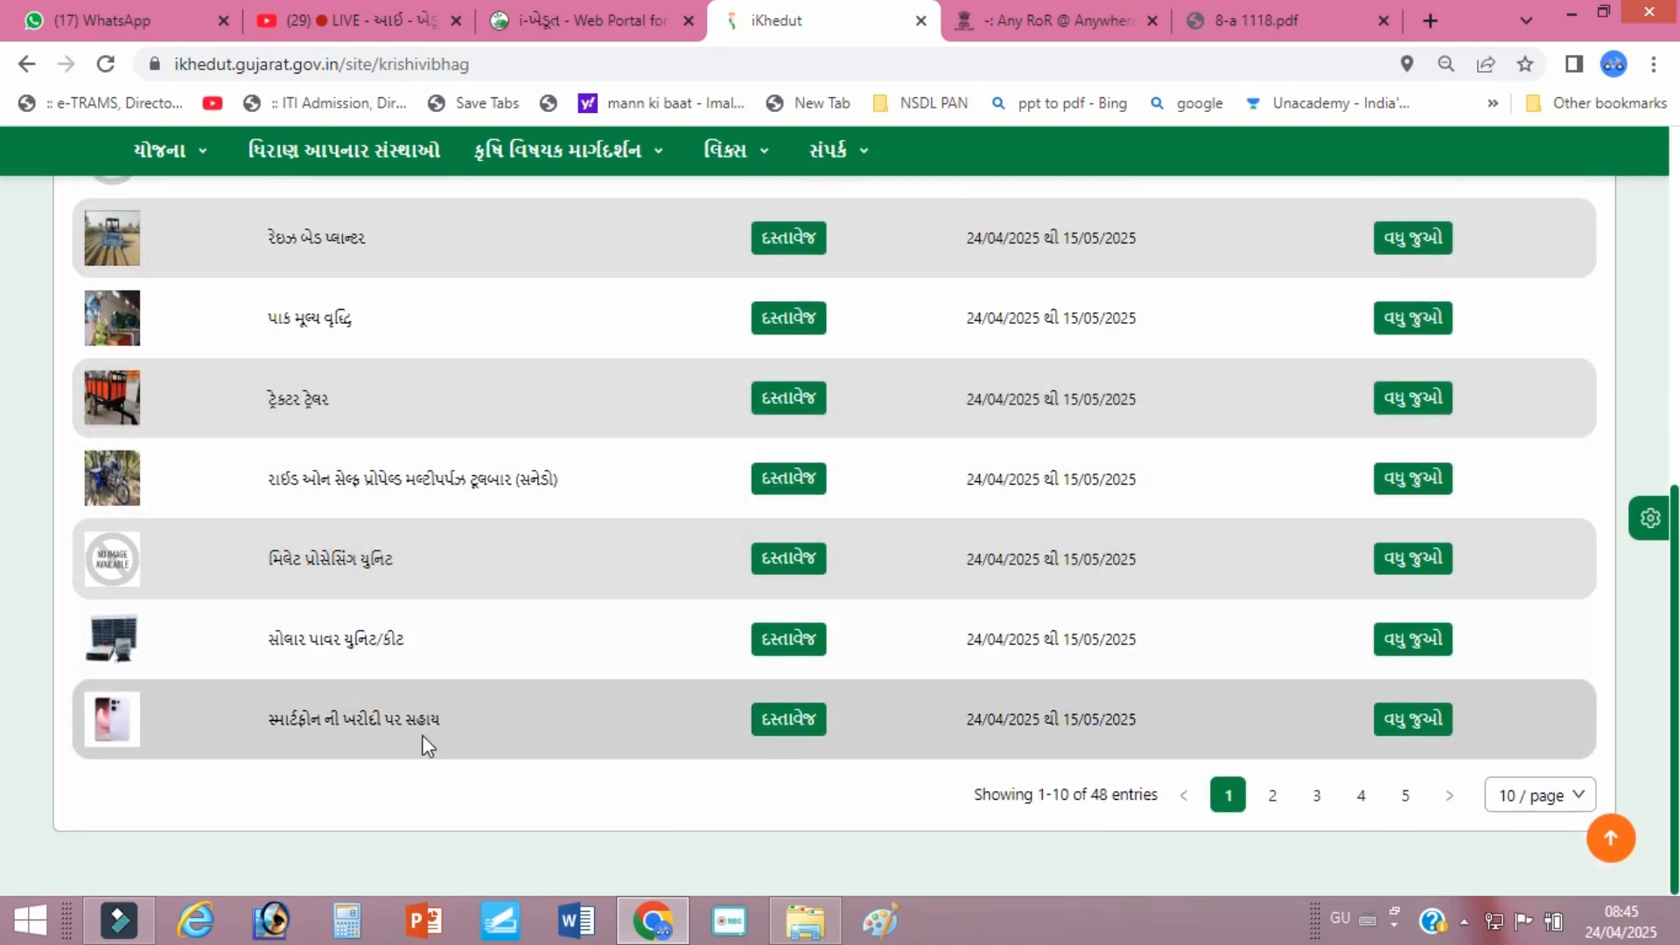
left_click_drag(342, 721, 518, 718)
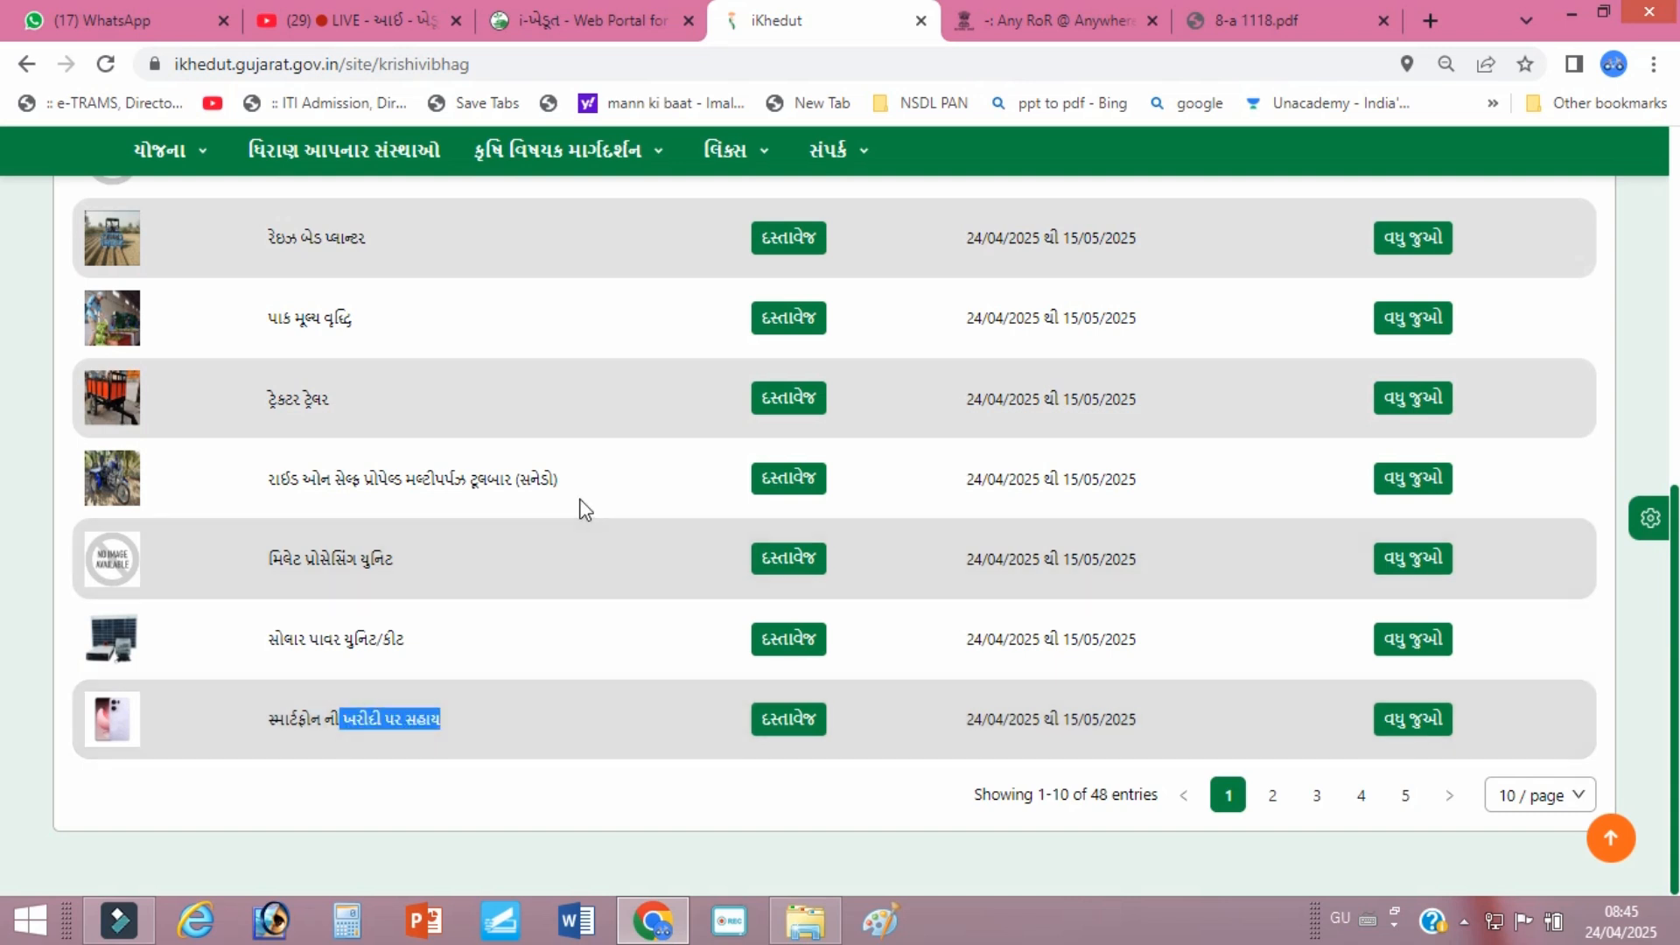
scroll(581, 507, "up", 6)
scroll(562, 450, "down", 7)
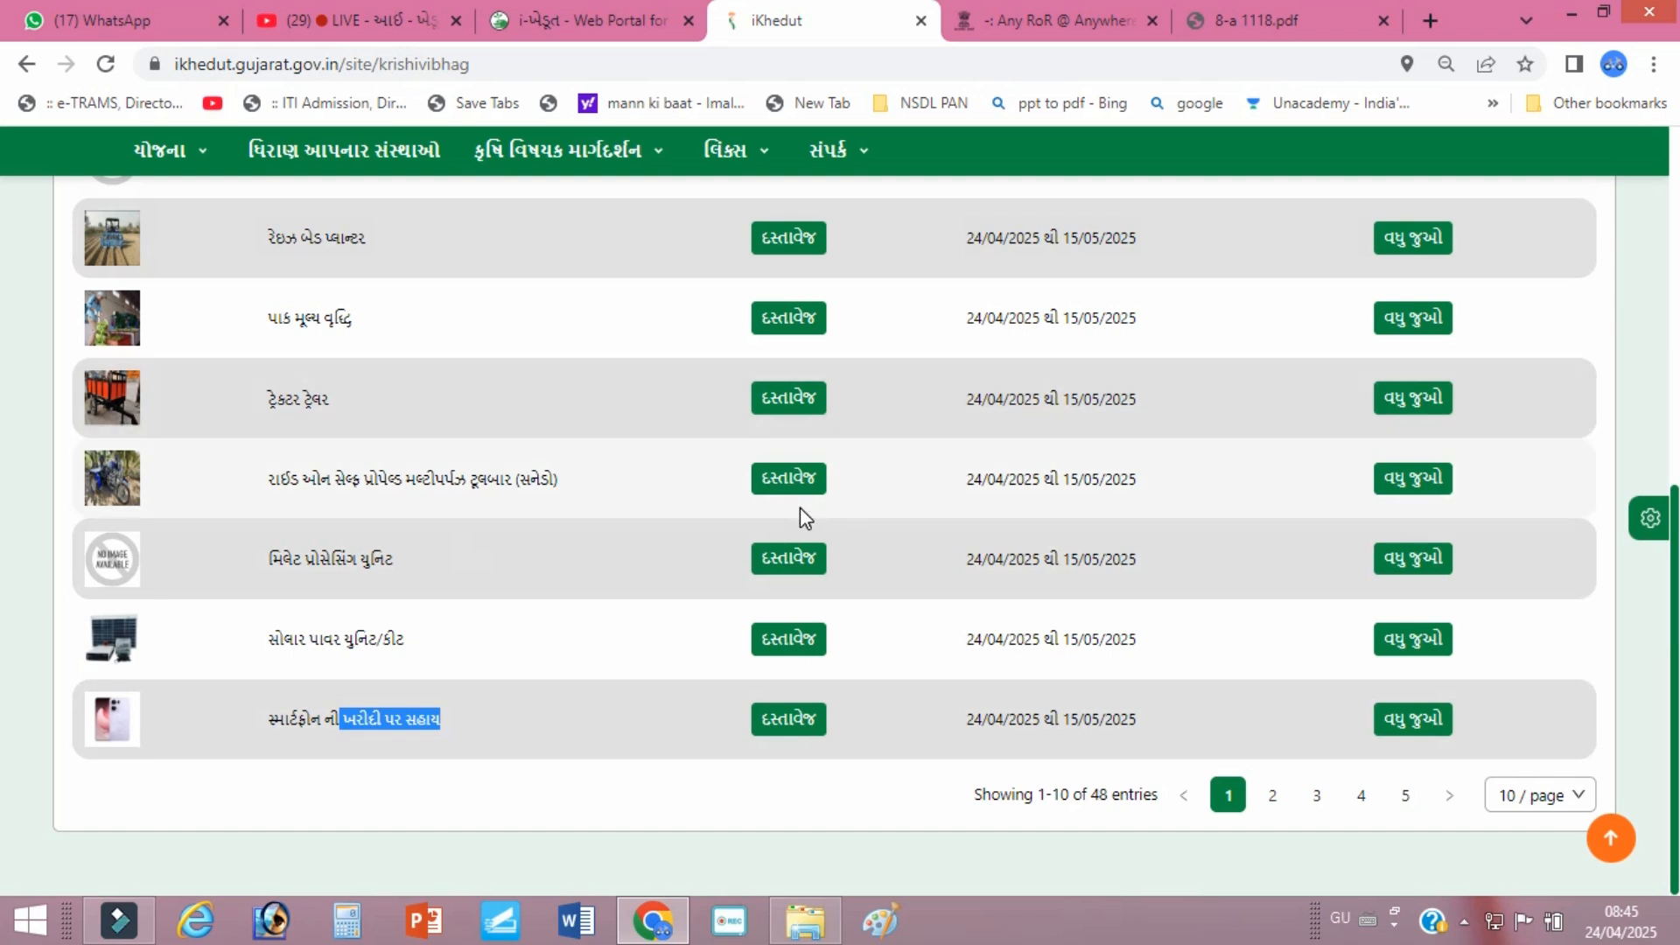
- Page through scheme pages 2, 3, 4 and 5, ending at entries 41-48
left_click(1272, 796)
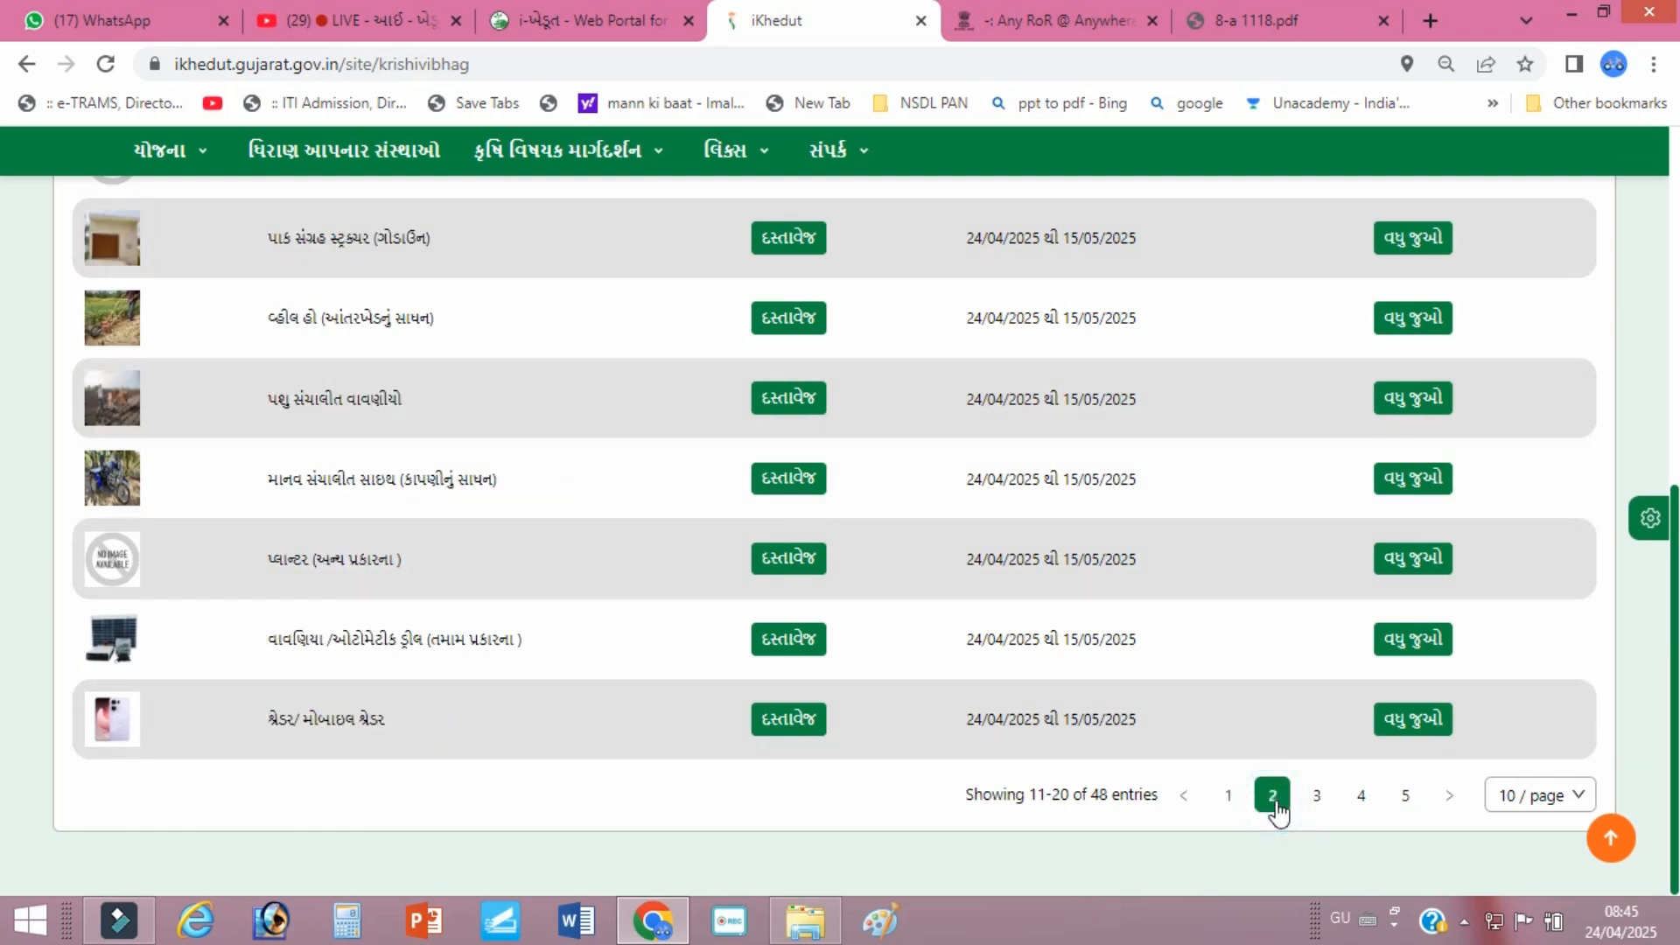
scroll(366, 665, "up", 4)
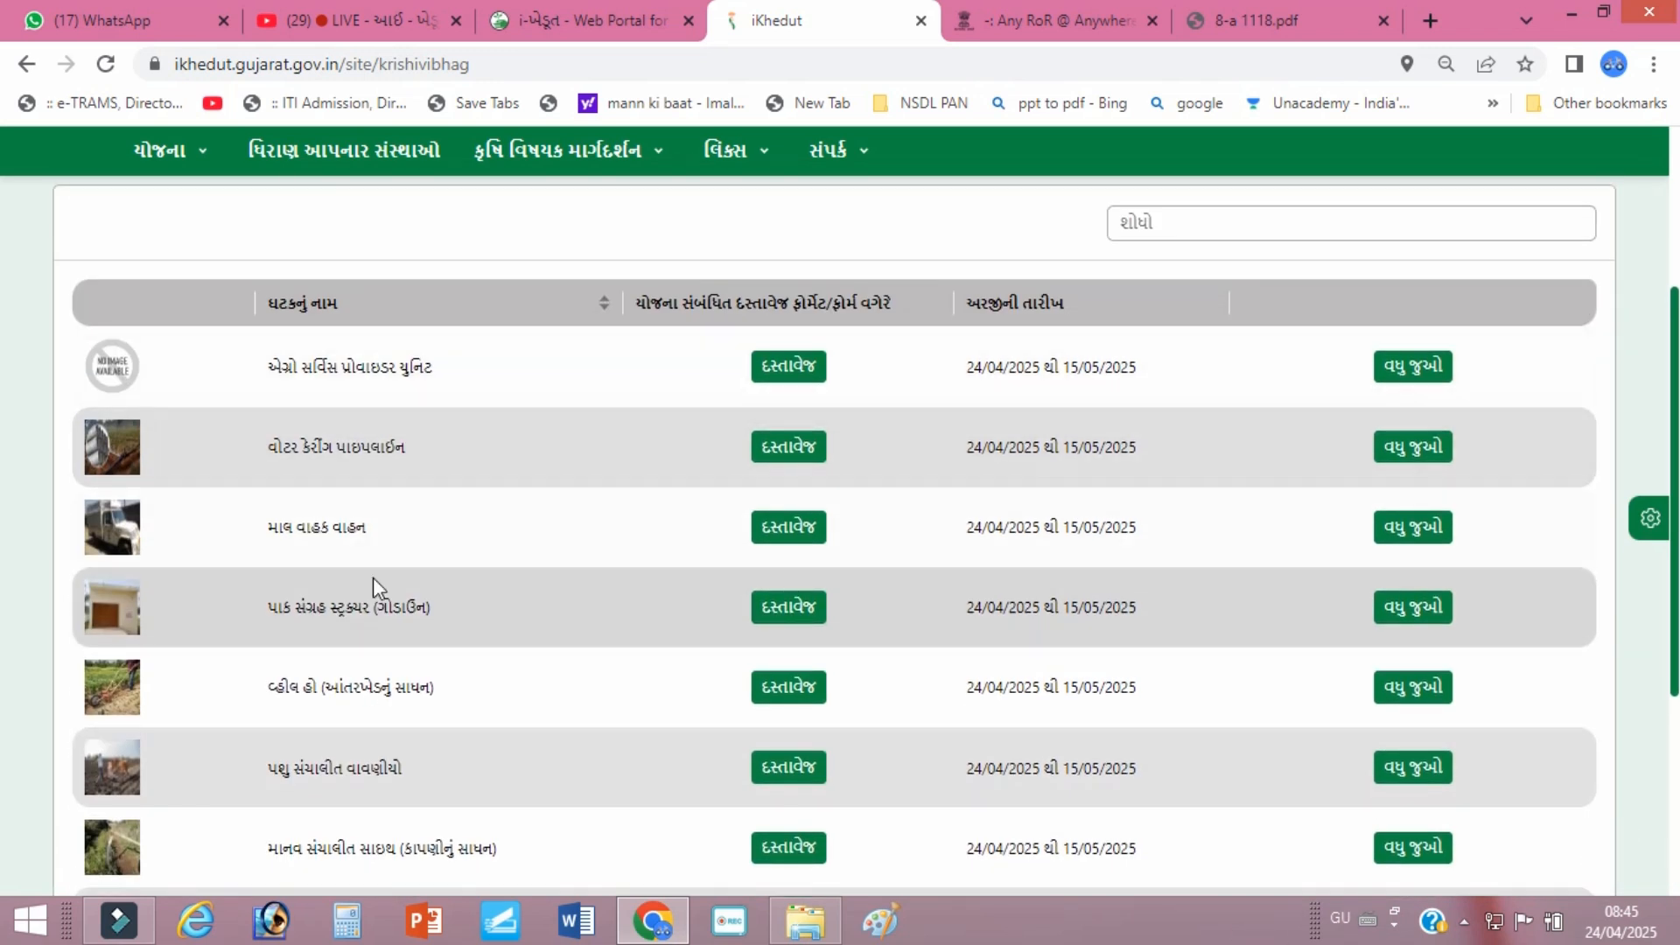
scroll(376, 585, "down", 4)
left_click(1316, 796)
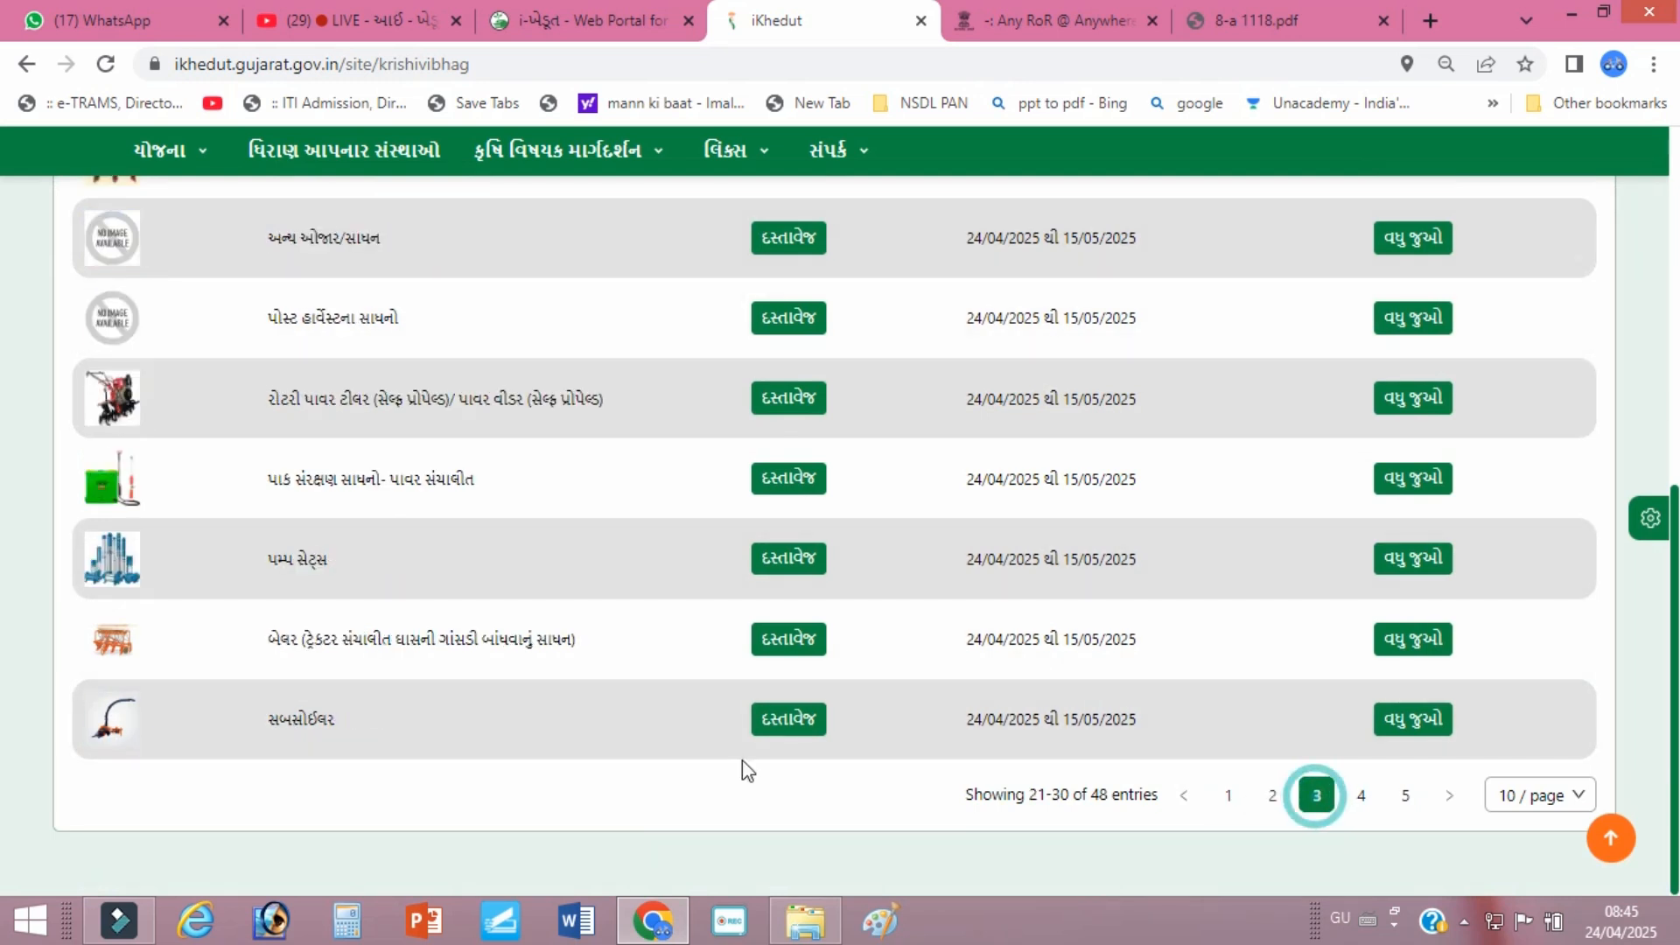
scroll(435, 731, "up", 1)
scroll(401, 795, "down", 2)
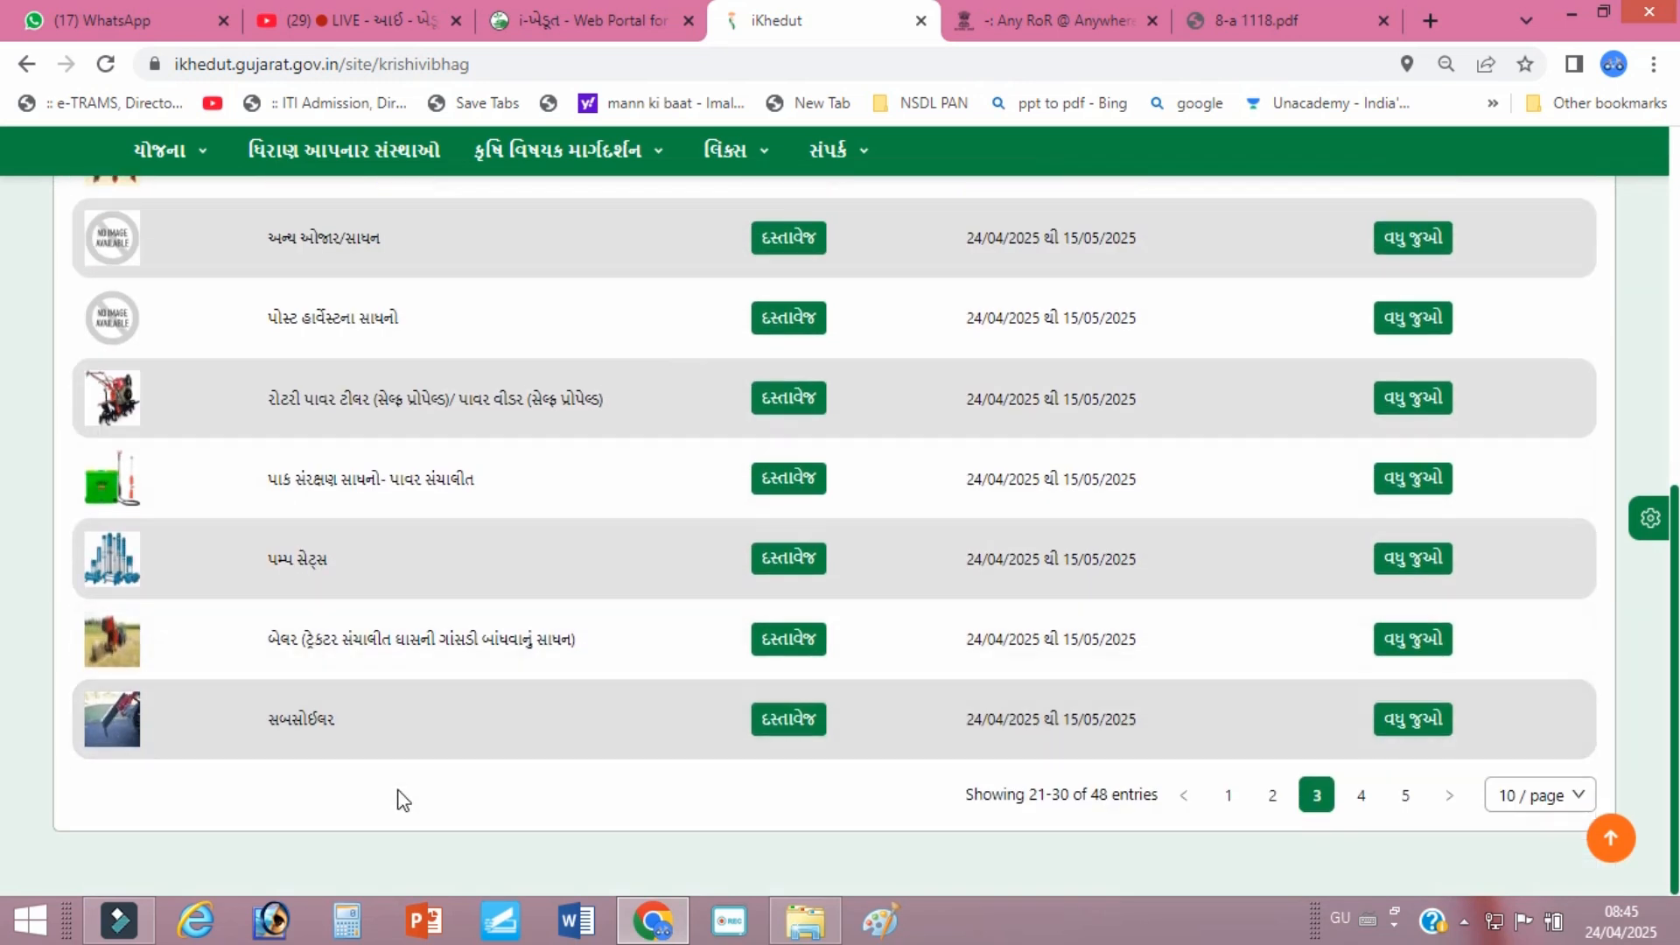
left_click(1360, 795)
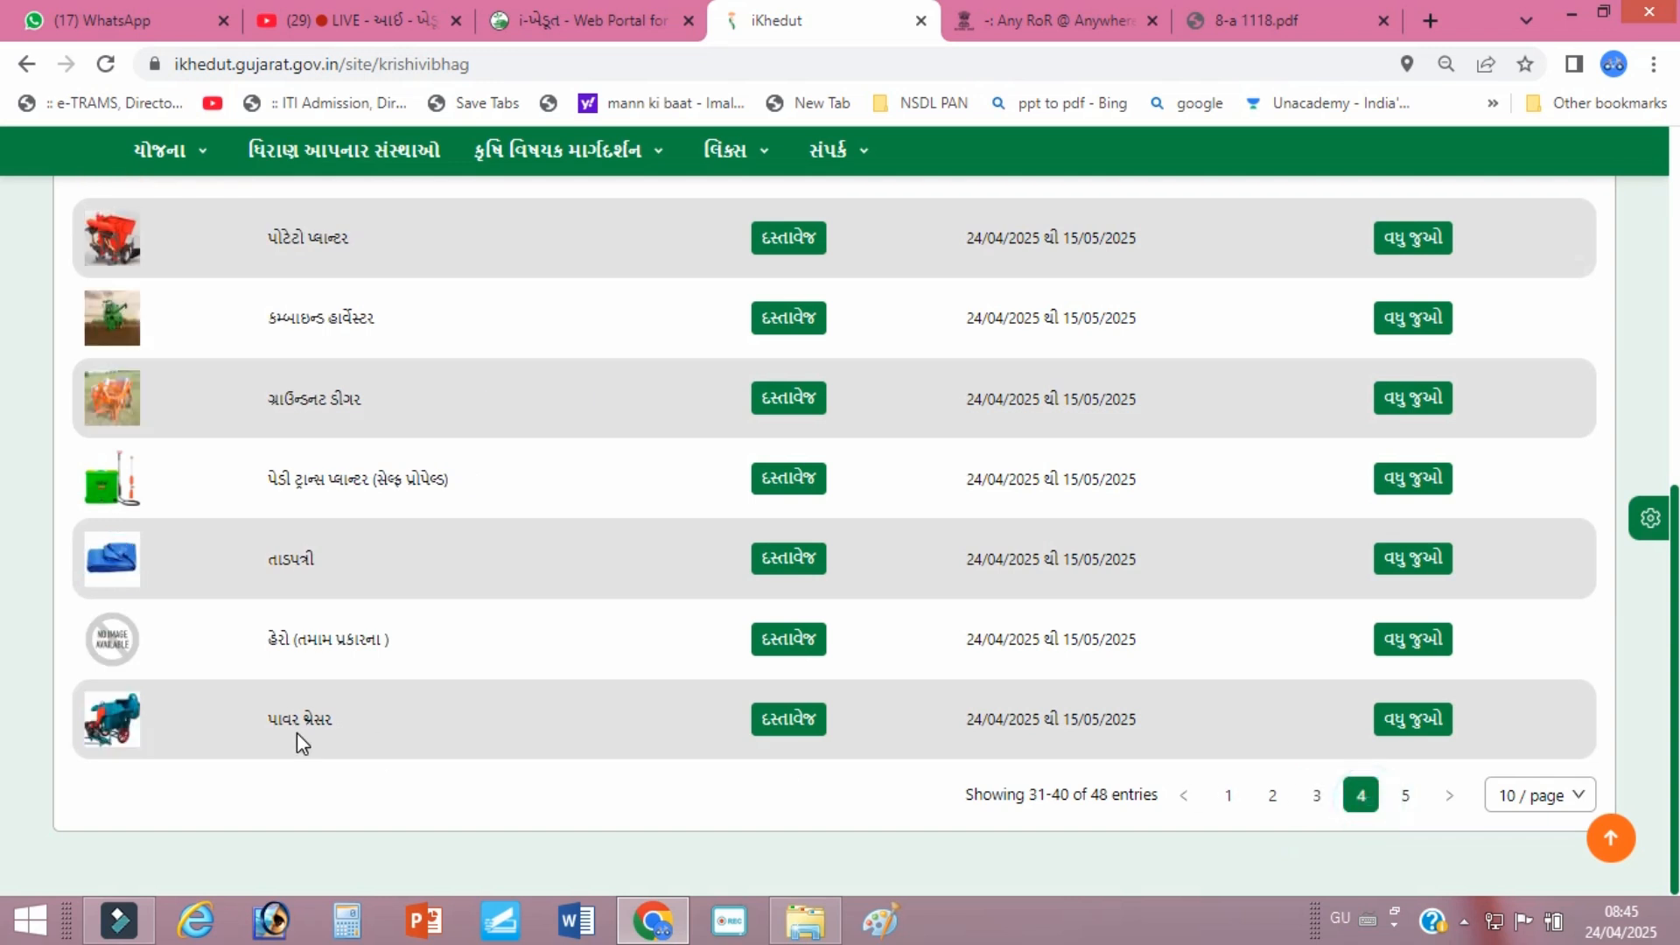
scroll(468, 267, "up", 4)
scroll(379, 638, "down", 5)
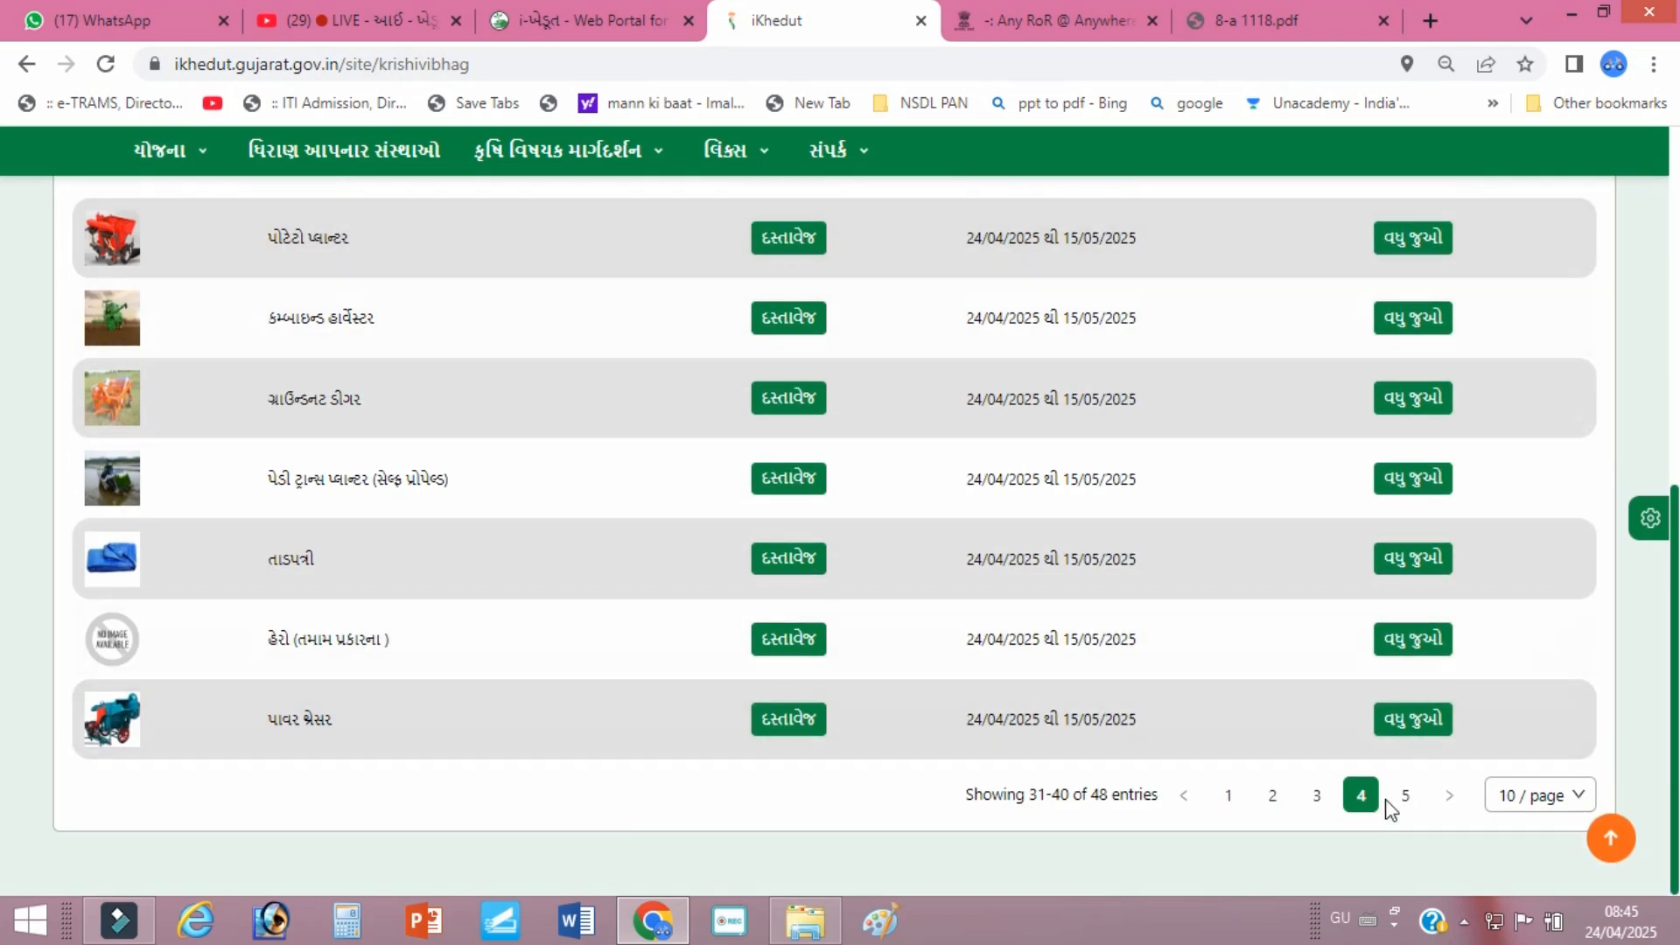
left_click(1403, 797)
scroll(738, 712, "up", 1)
scroll(841, 641, "down", 1)
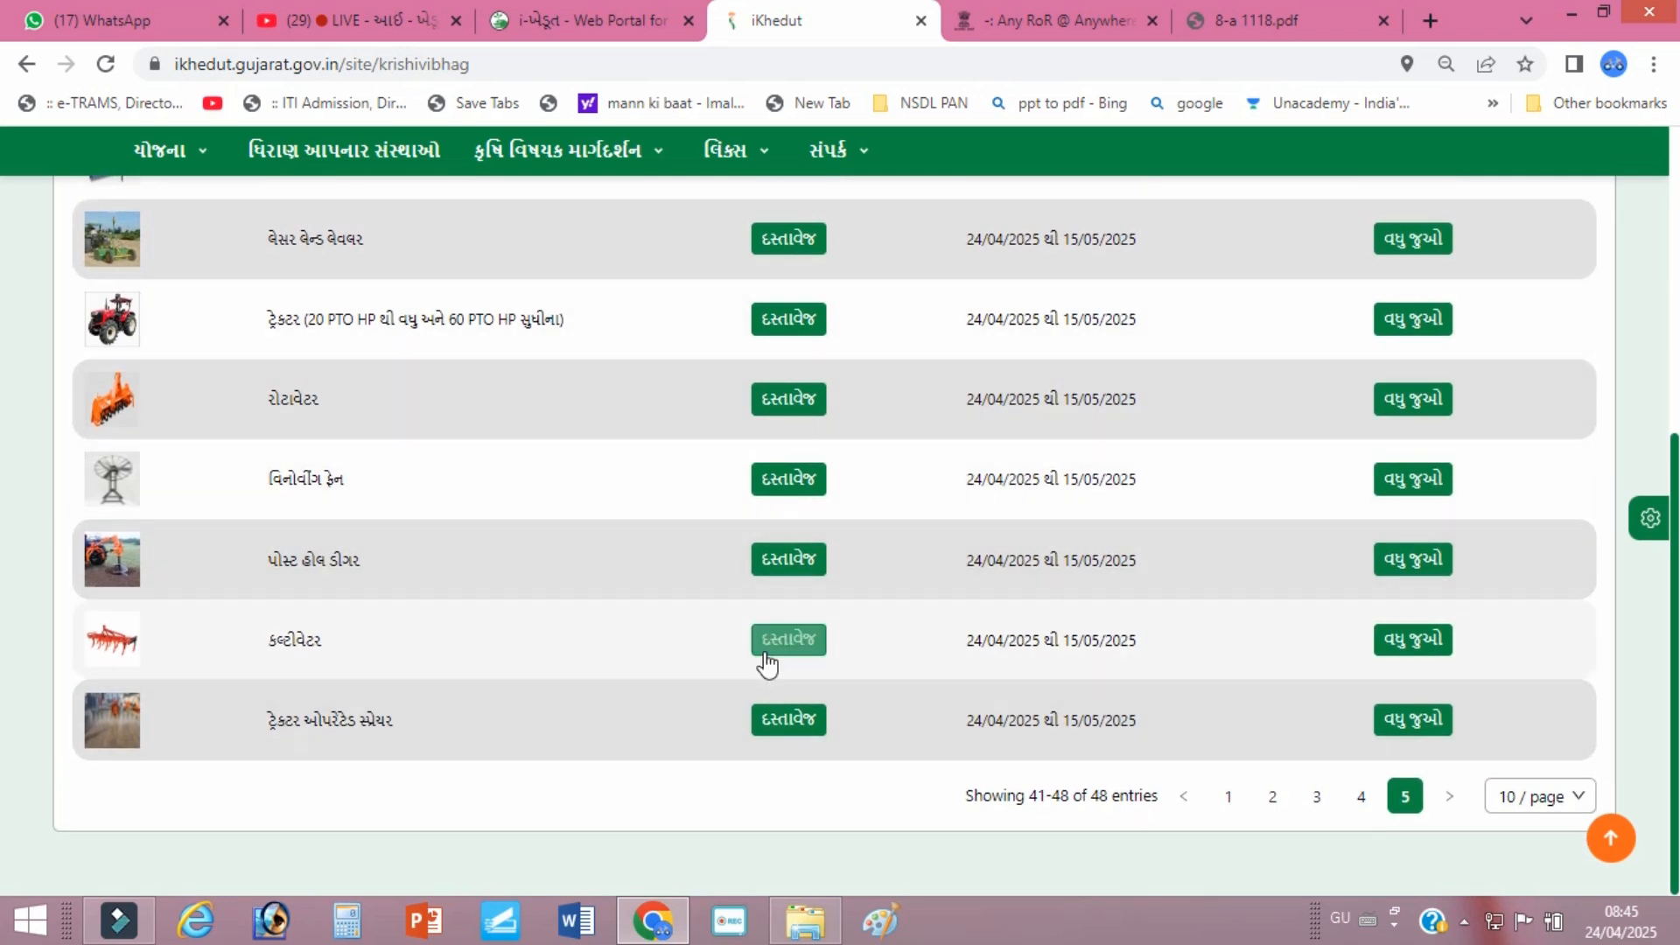
- Highlight the winnowing fan dates and tractor horsepower range, then open the tractor scheme details
left_click_drag(966, 492, 1152, 500)
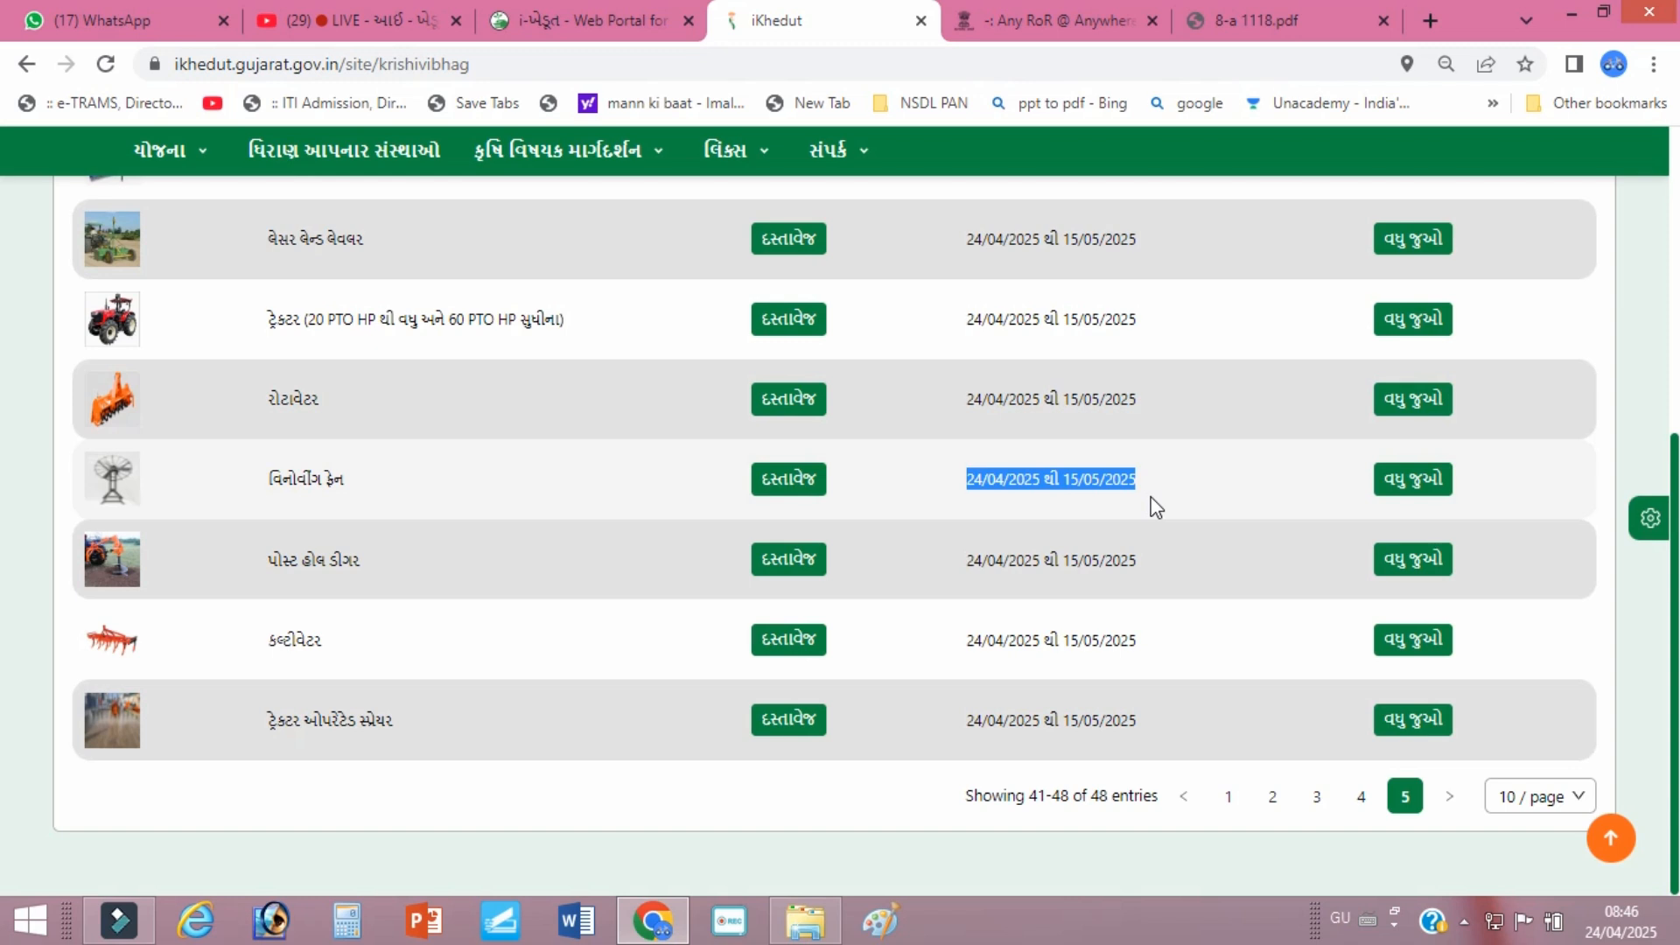
scroll(1148, 519, "up", 6)
scroll(1236, 611, "down", 4)
left_click_drag(300, 443, 581, 446)
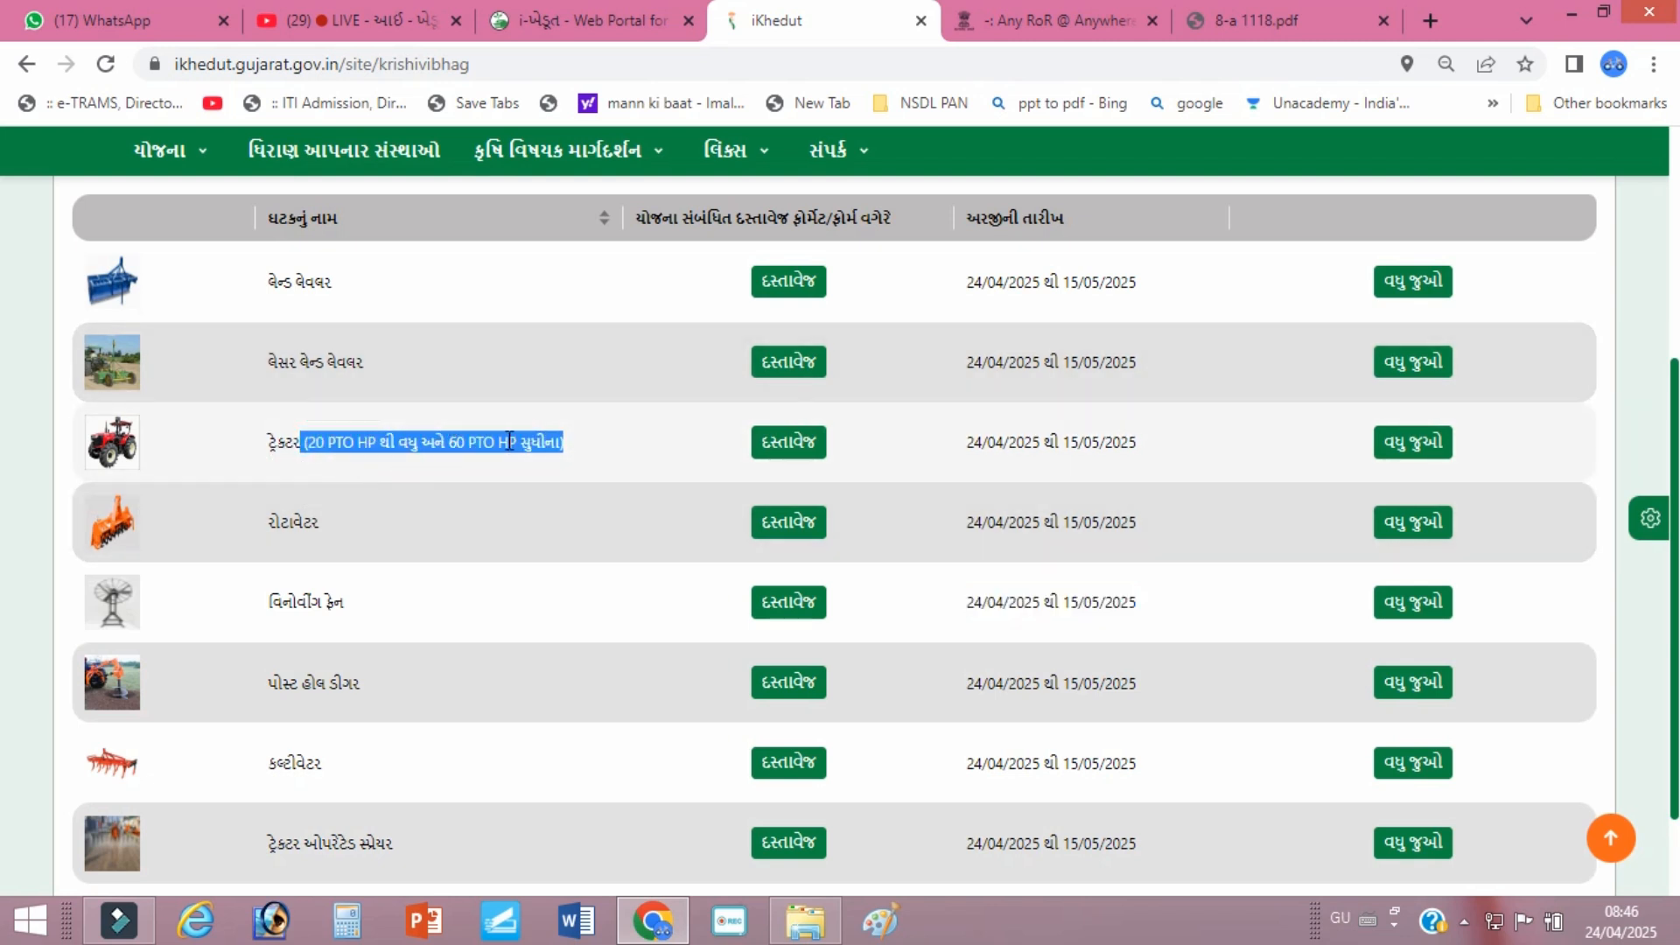
left_click(1407, 448)
- Highlight the વનબંધુ ટ્રેક્ટર યોજના name, its assistance terms and the 100000 maximum amount
scroll(807, 525, "down", 3)
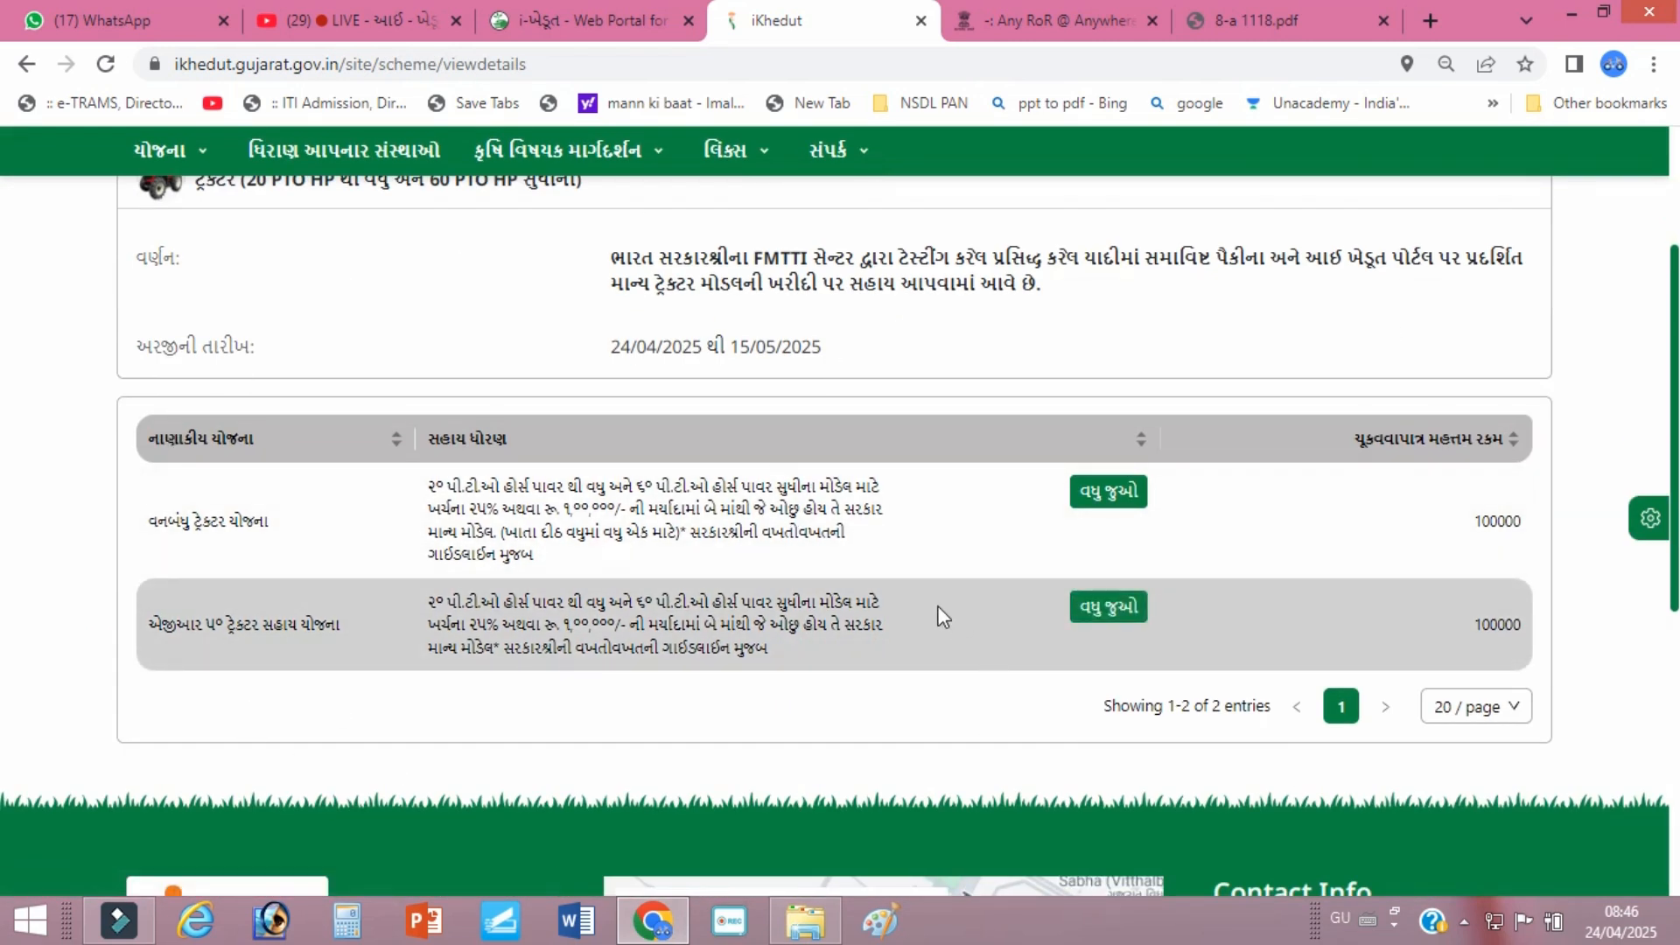
left_click_drag(147, 523, 274, 529)
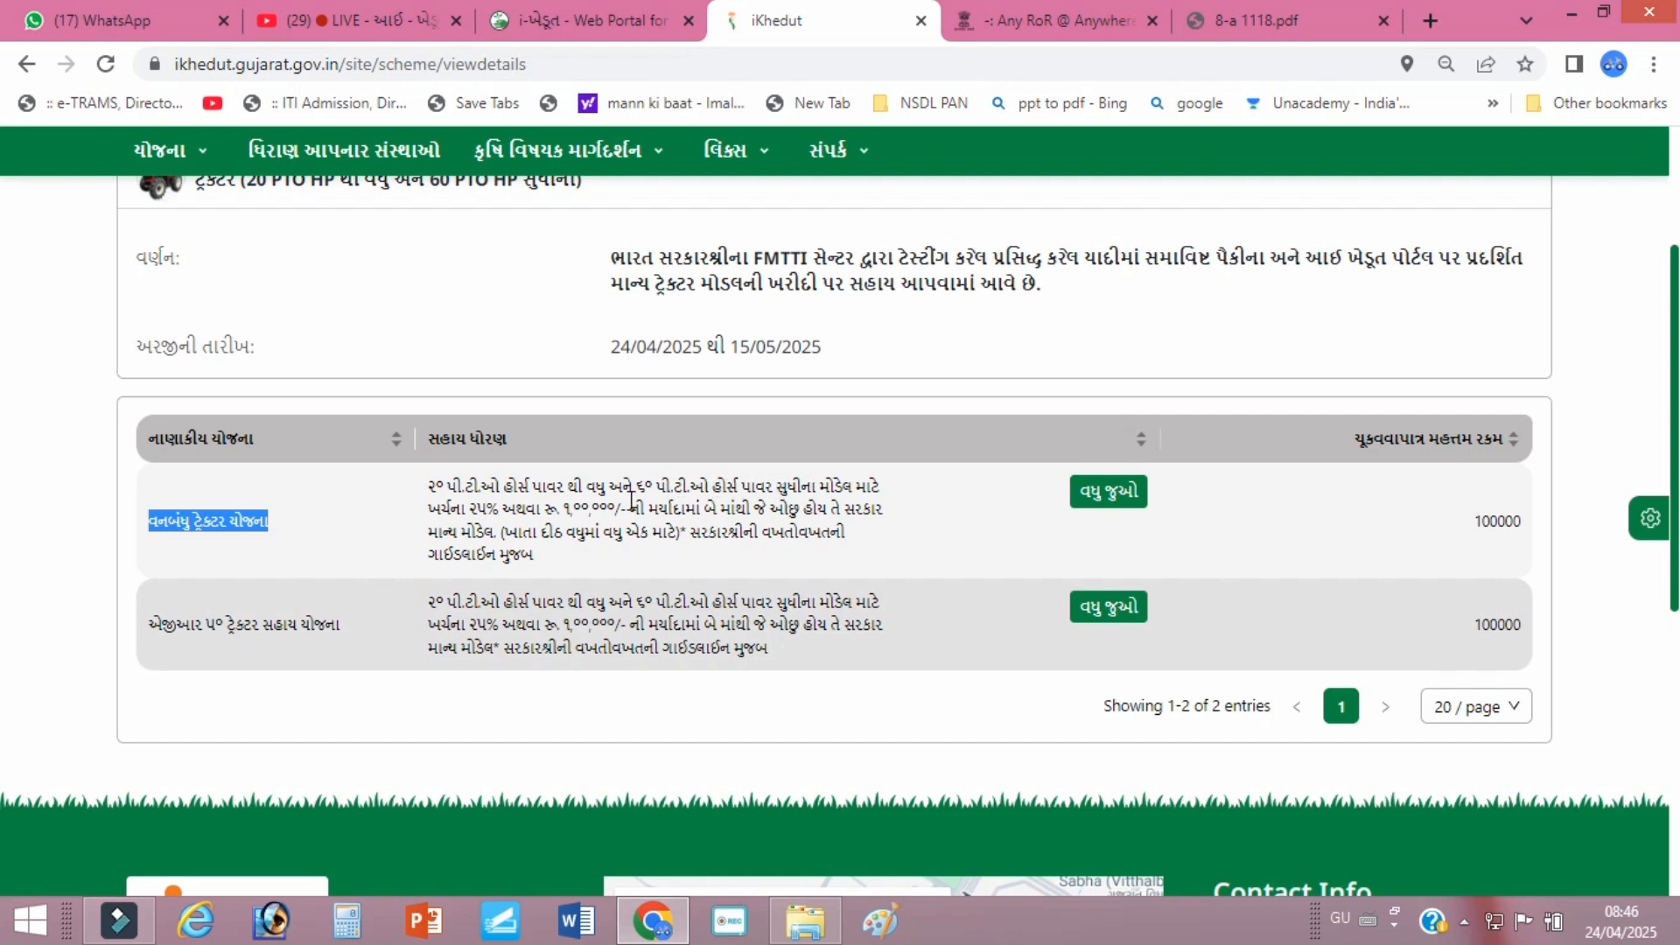
left_click_drag(436, 507, 861, 517)
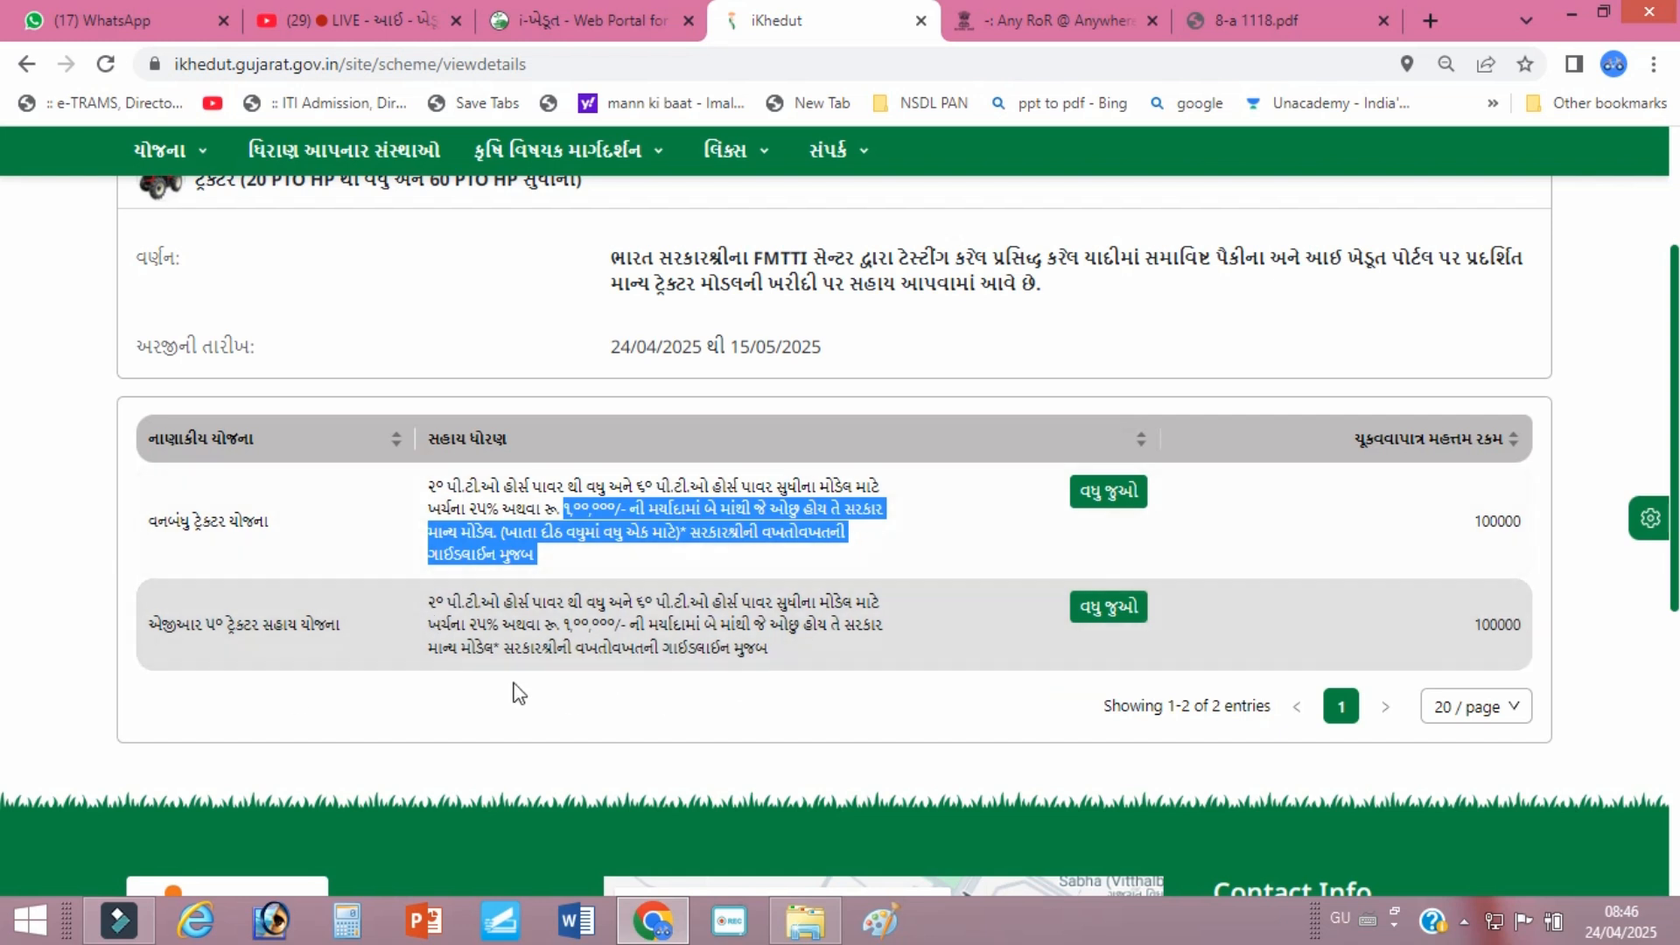
double_click(1494, 624)
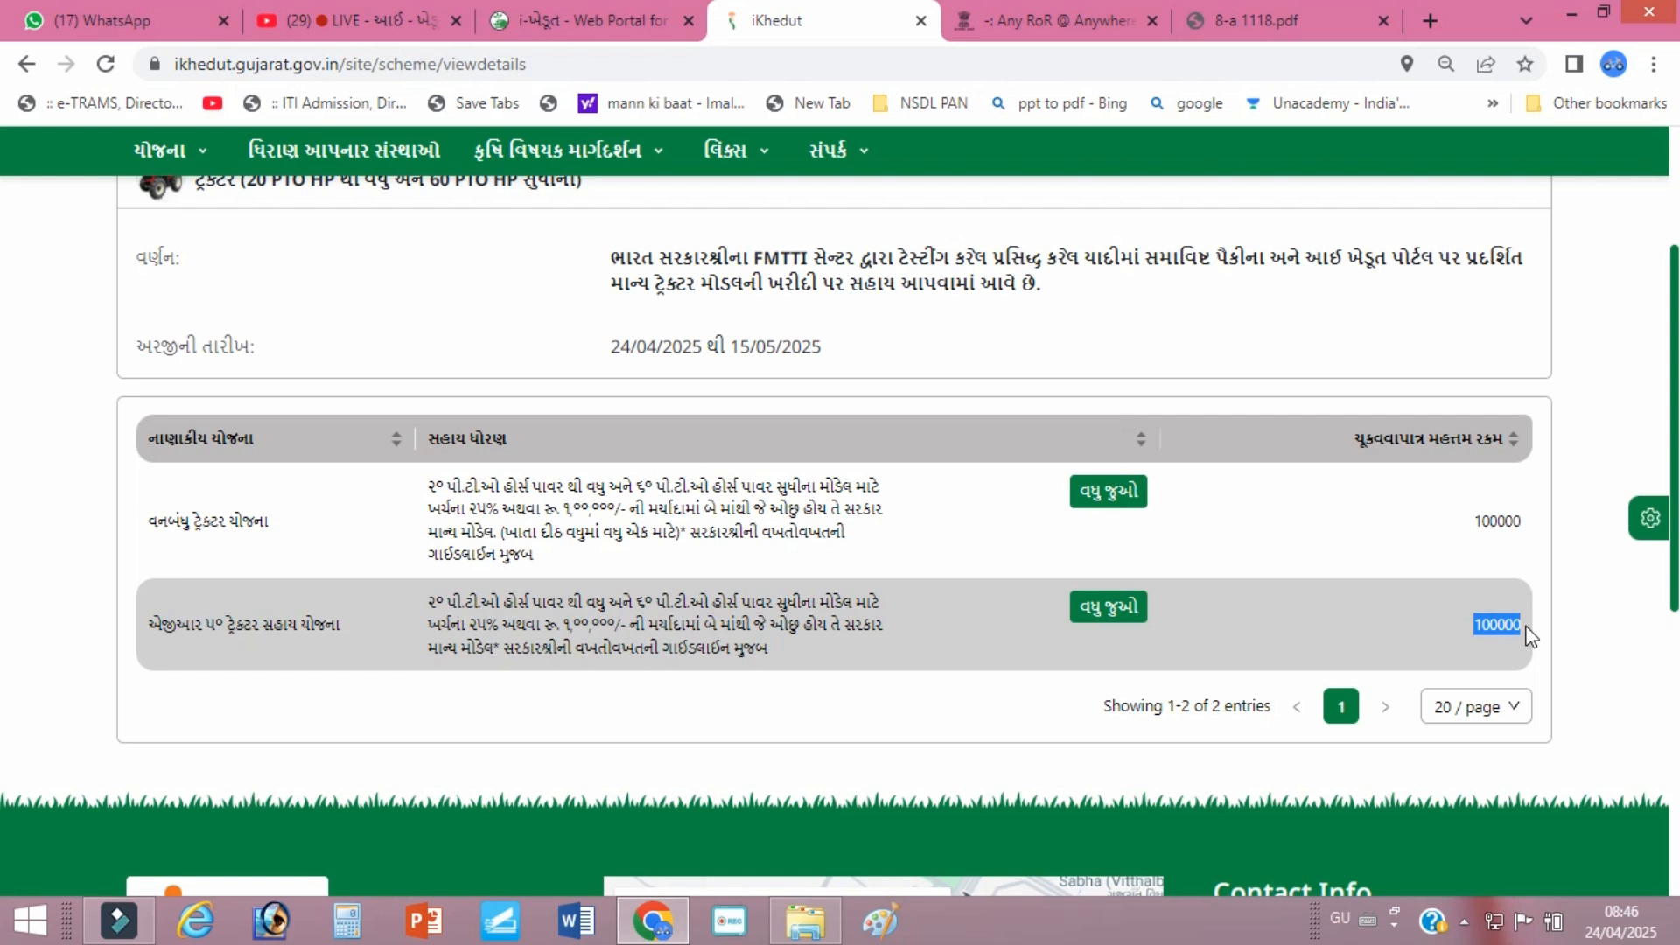
scroll(683, 593, "up", 2)
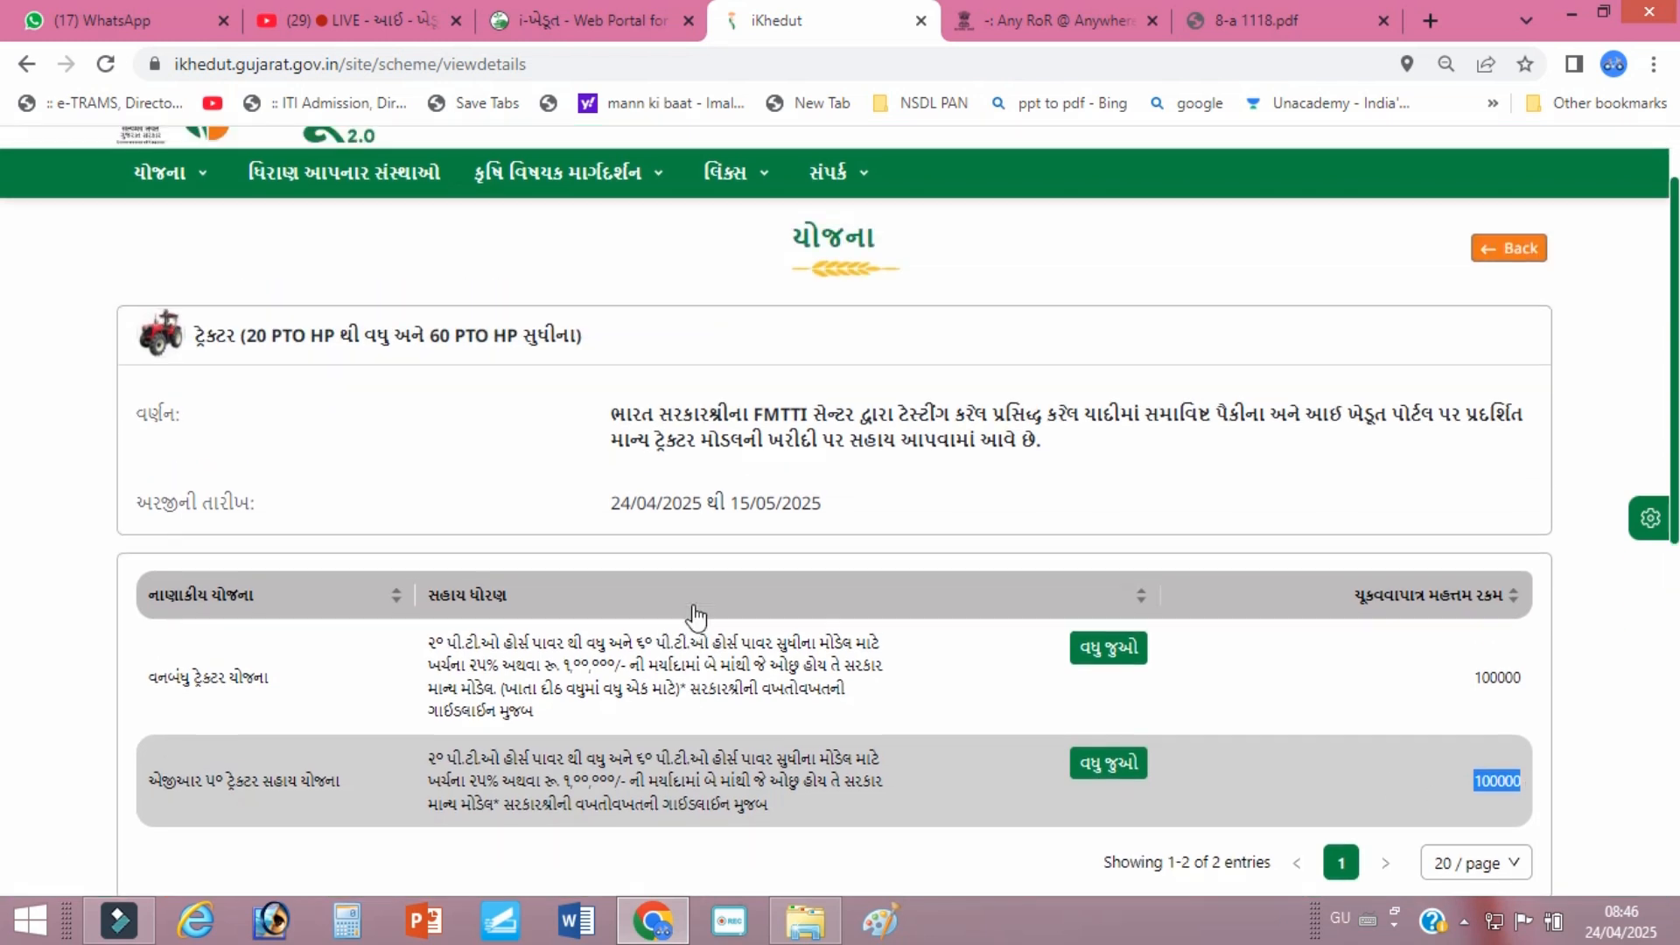
scroll(697, 612, "down", 1)
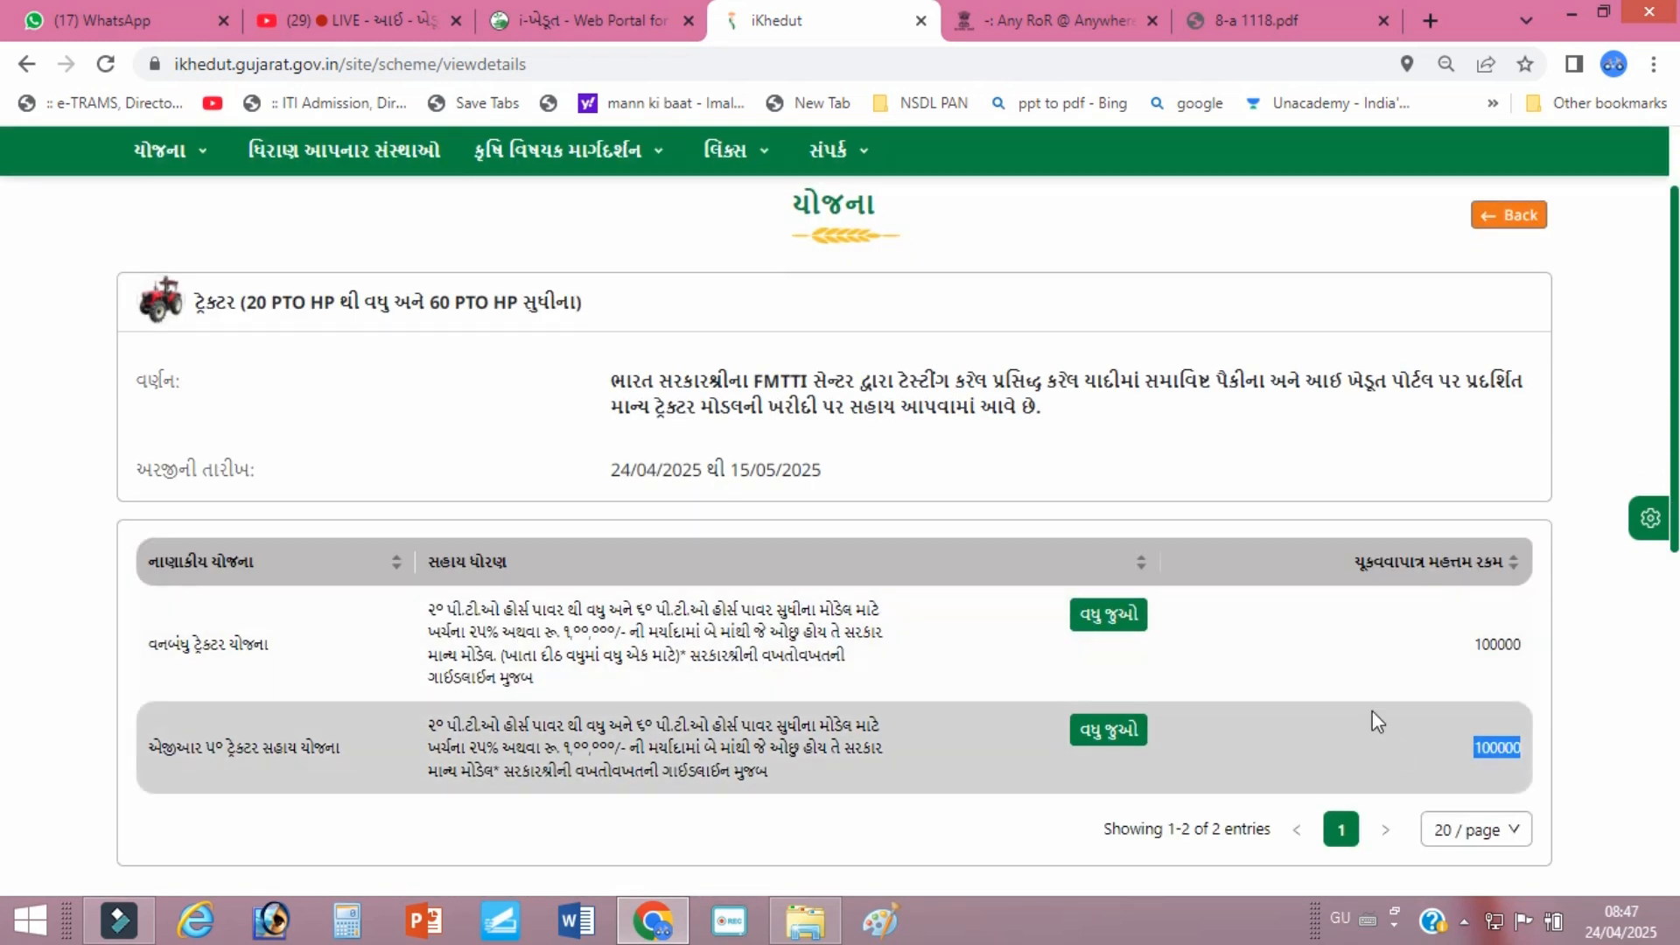
scroll(1318, 674, "down", 1)
- Read the full વનબંધુ ટ્રેક્ટર યોજના description in the drawer, then close it
left_click(1108, 491)
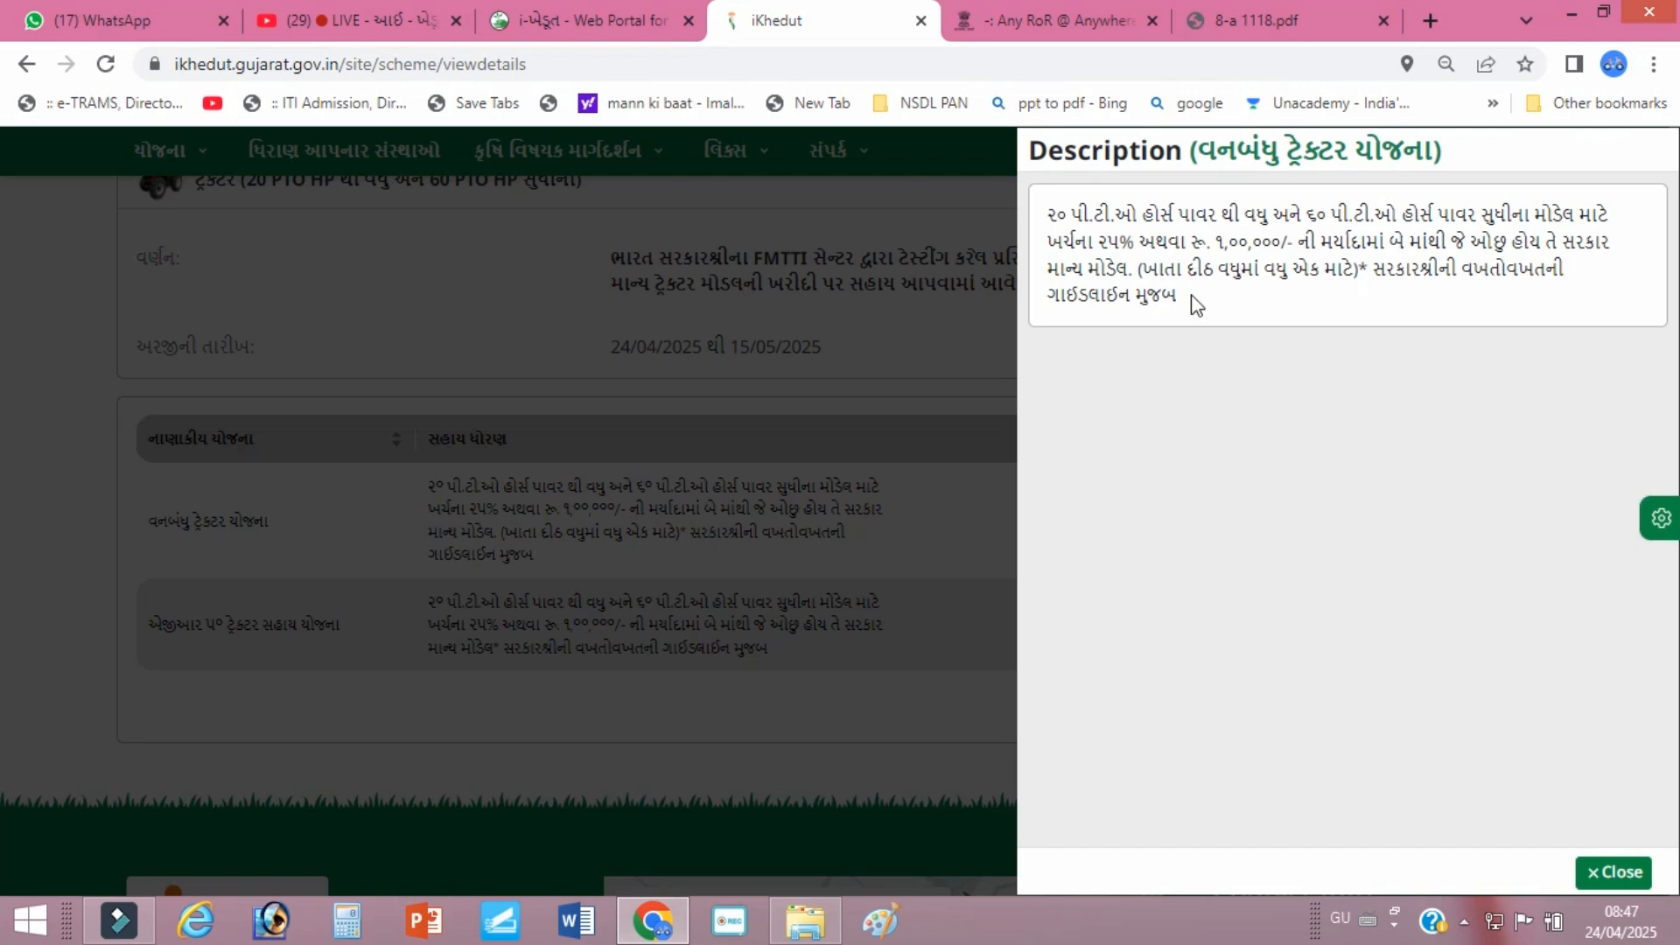
triple_click(1190, 297)
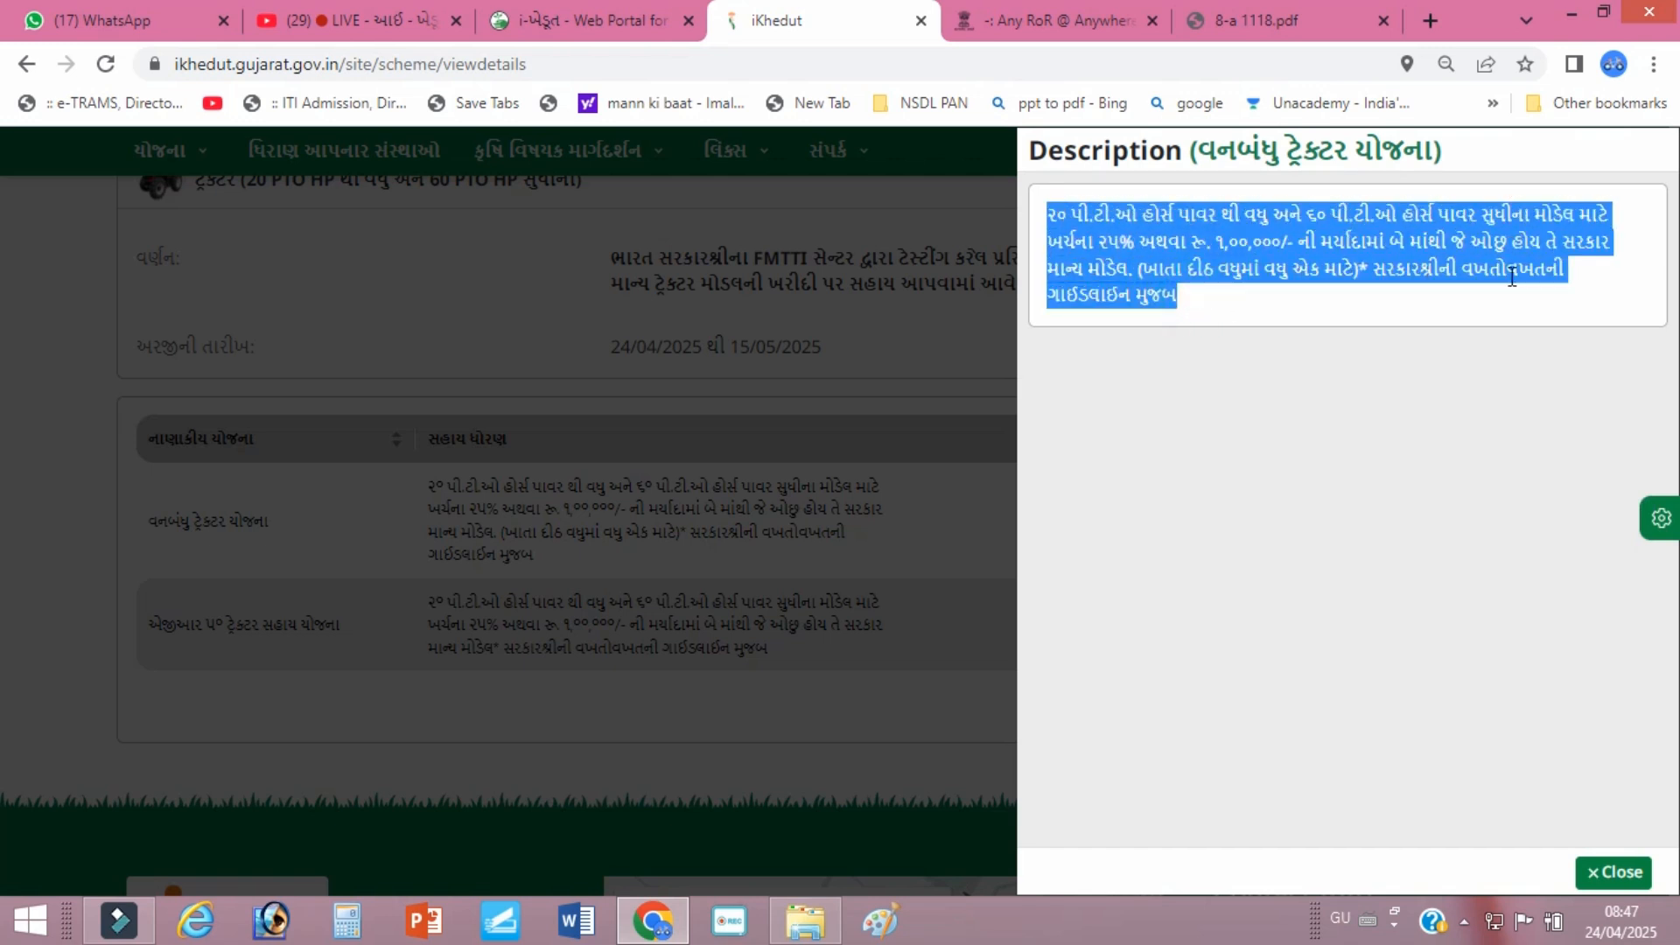
left_click(1614, 872)
scroll(874, 574, "up", 3)
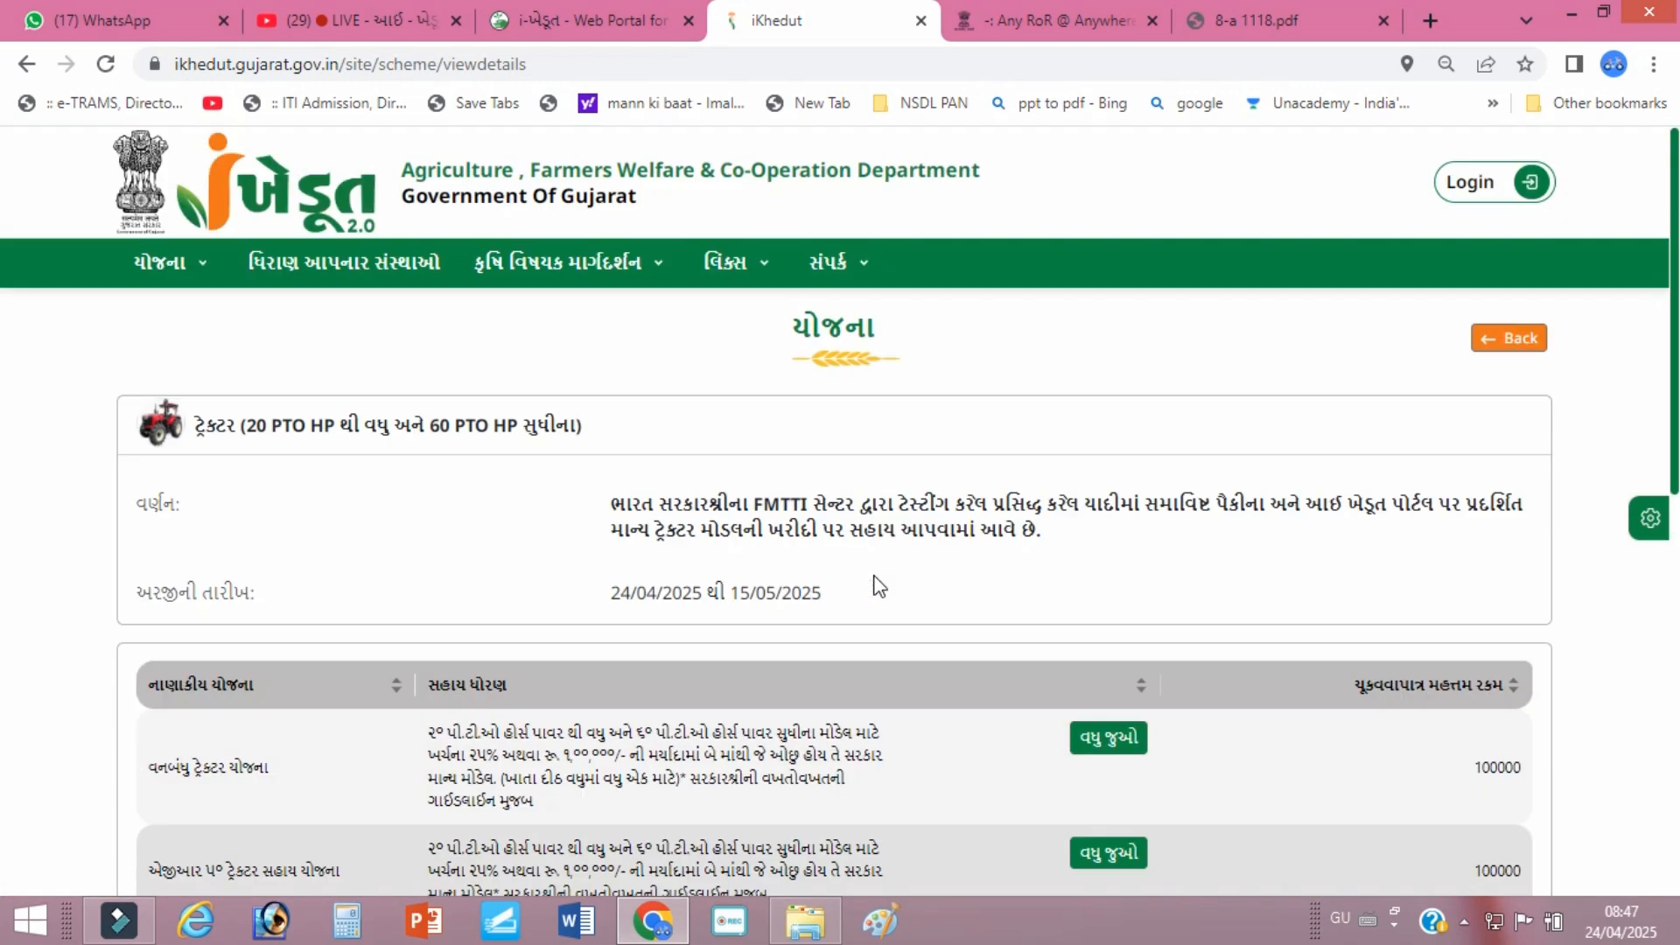
scroll(949, 532, "down", 1)
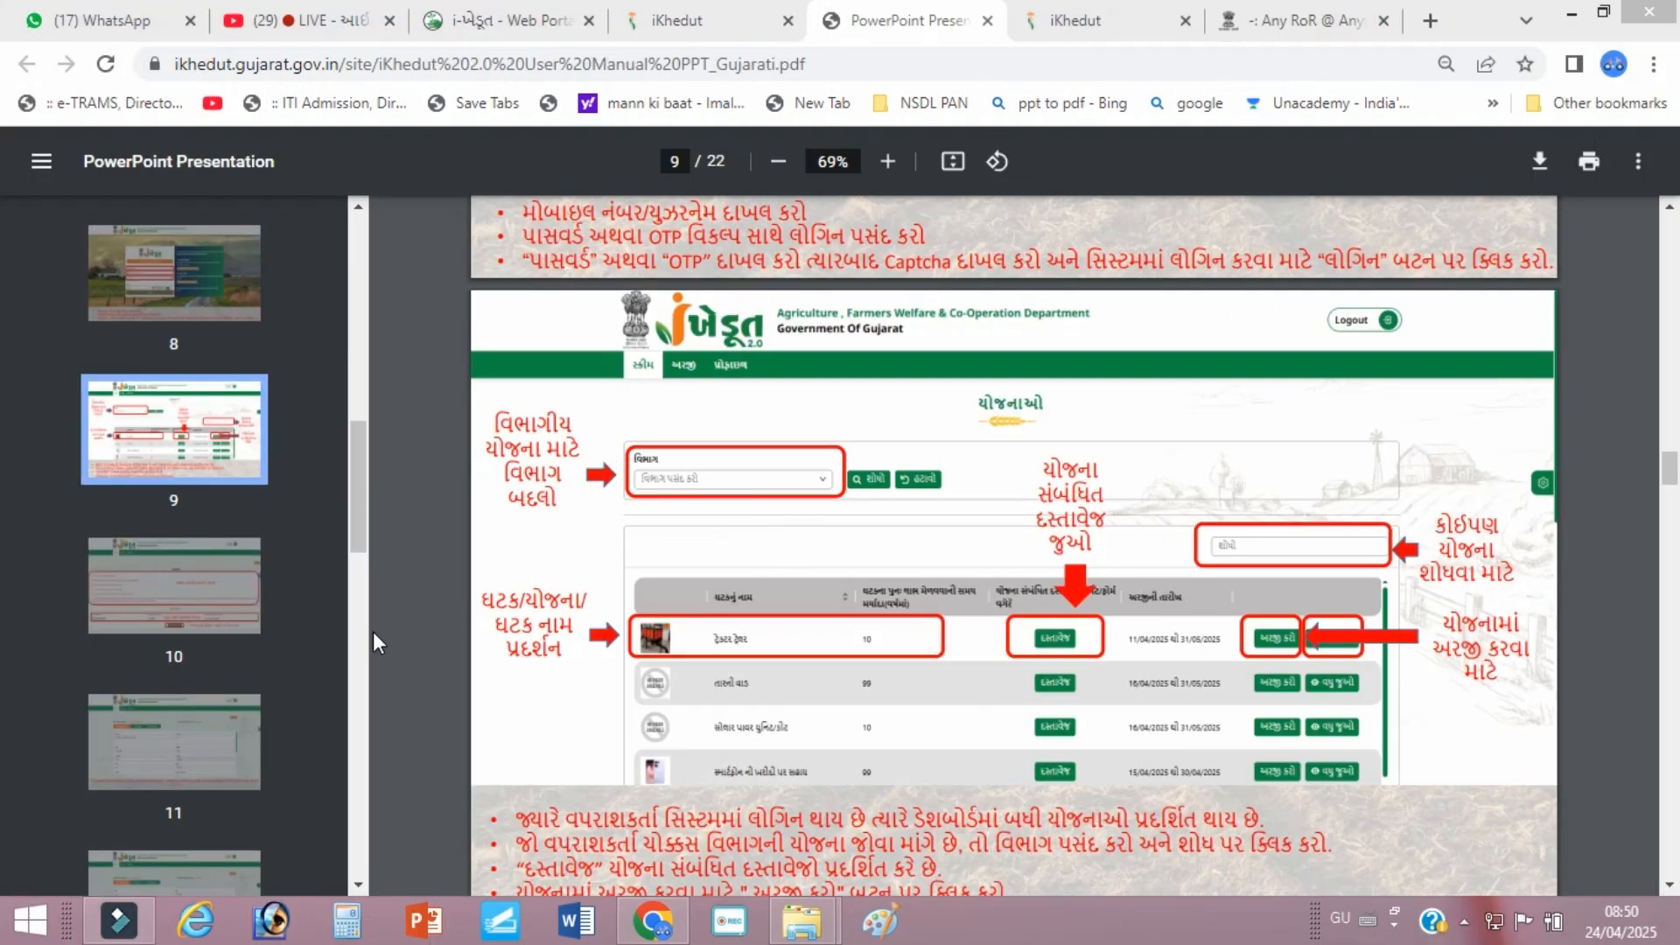
- Scroll the user manual from page 9 through page 10 to page 11 of 22
scroll(590, 579, "up", 3)
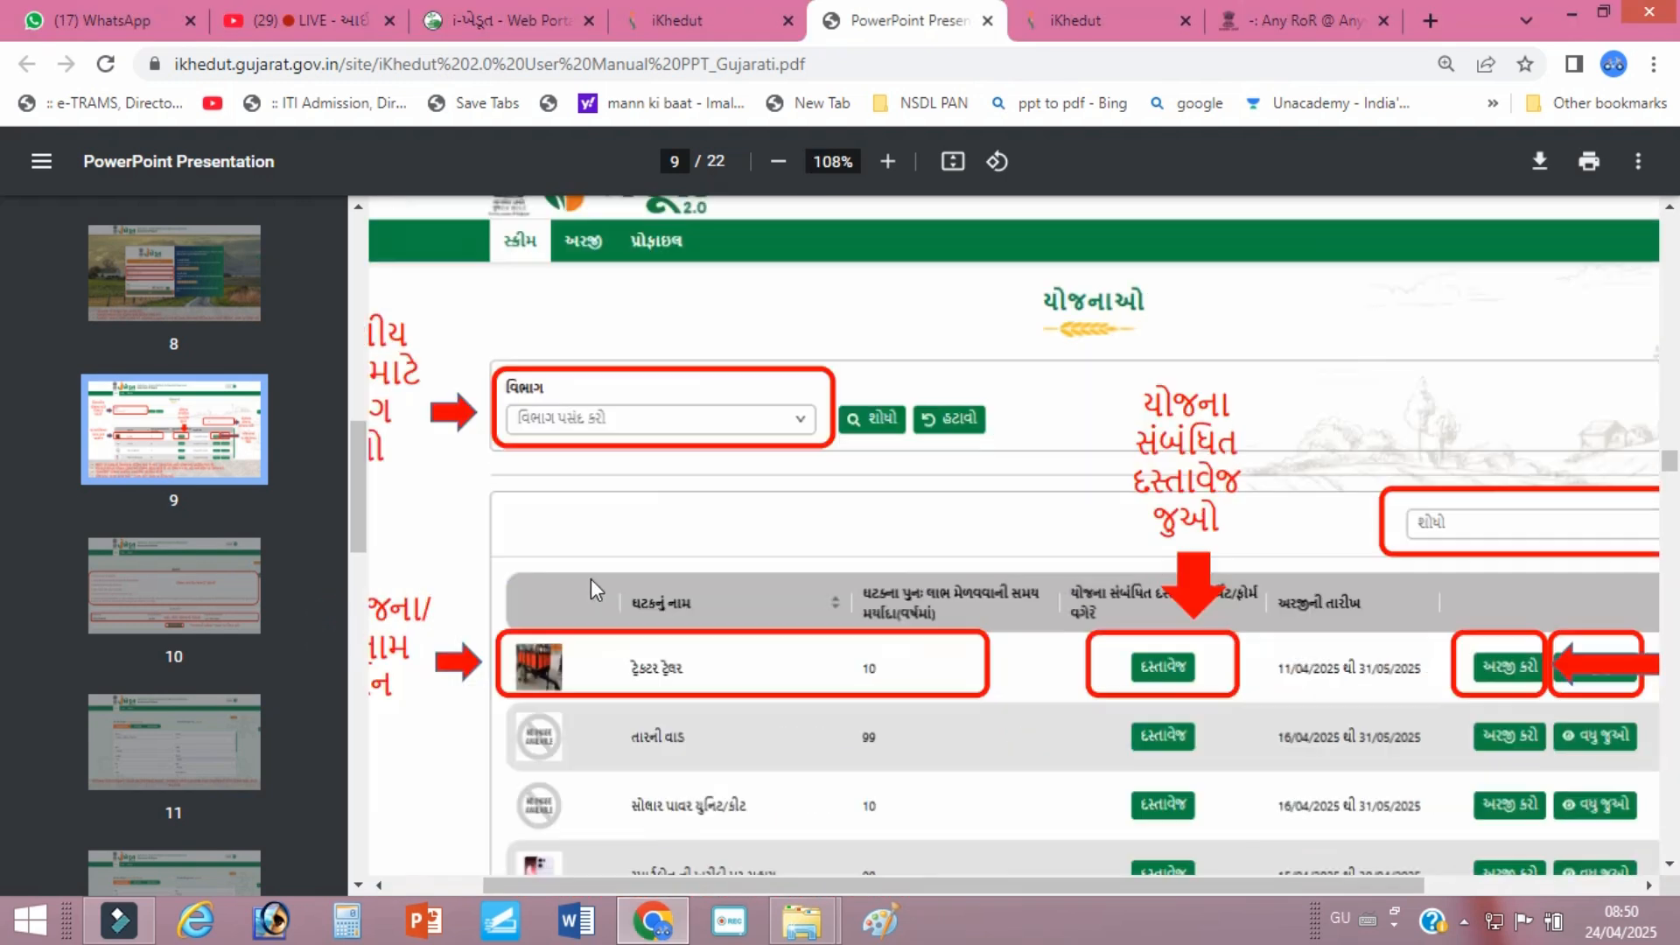
scroll(590, 595, "down", 2)
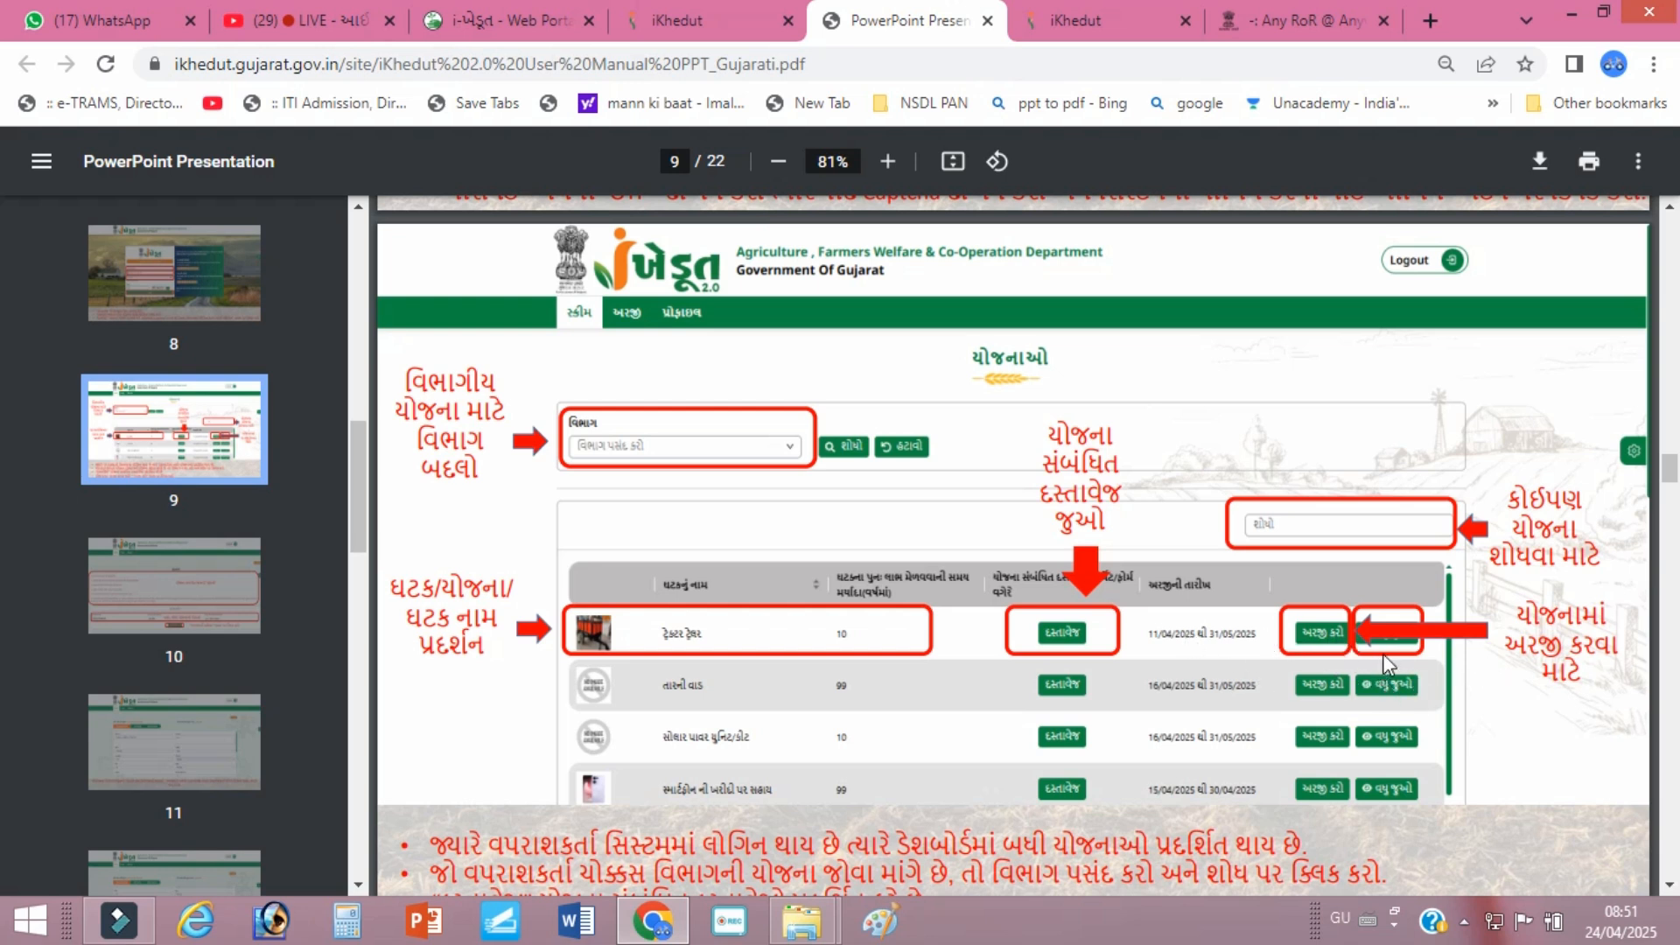
scroll(792, 617, "down", 4)
scroll(785, 623, "down", 7)
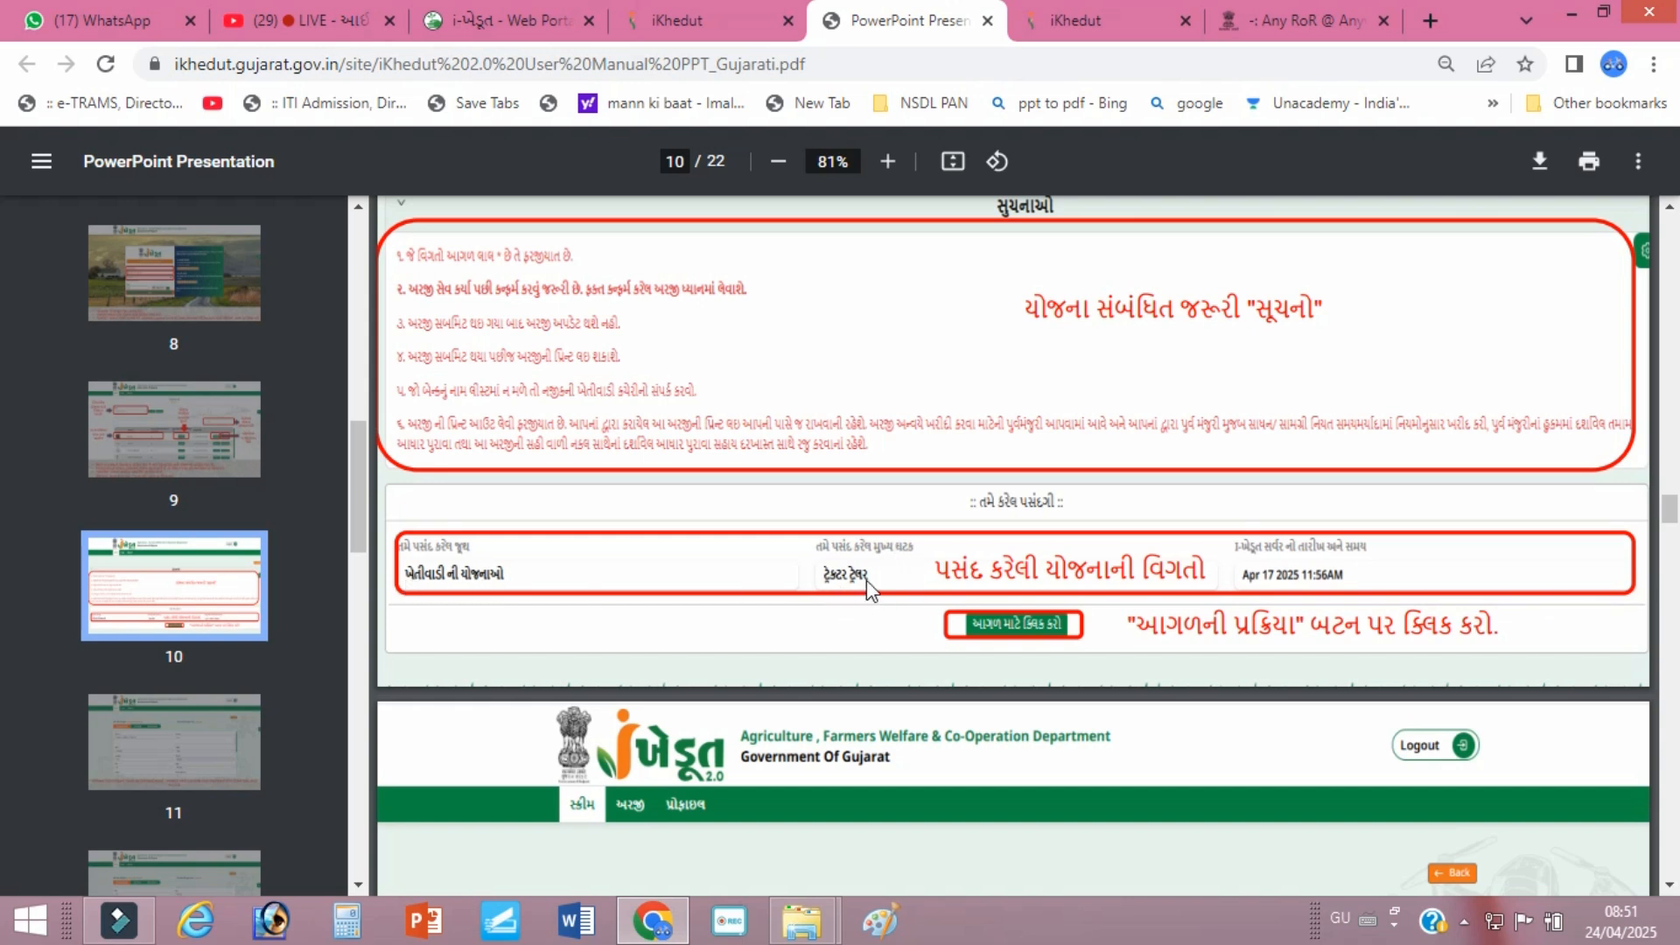
left_click(1236, 544)
scroll(1058, 612, "down", 5)
scroll(1057, 612, "down", 1)
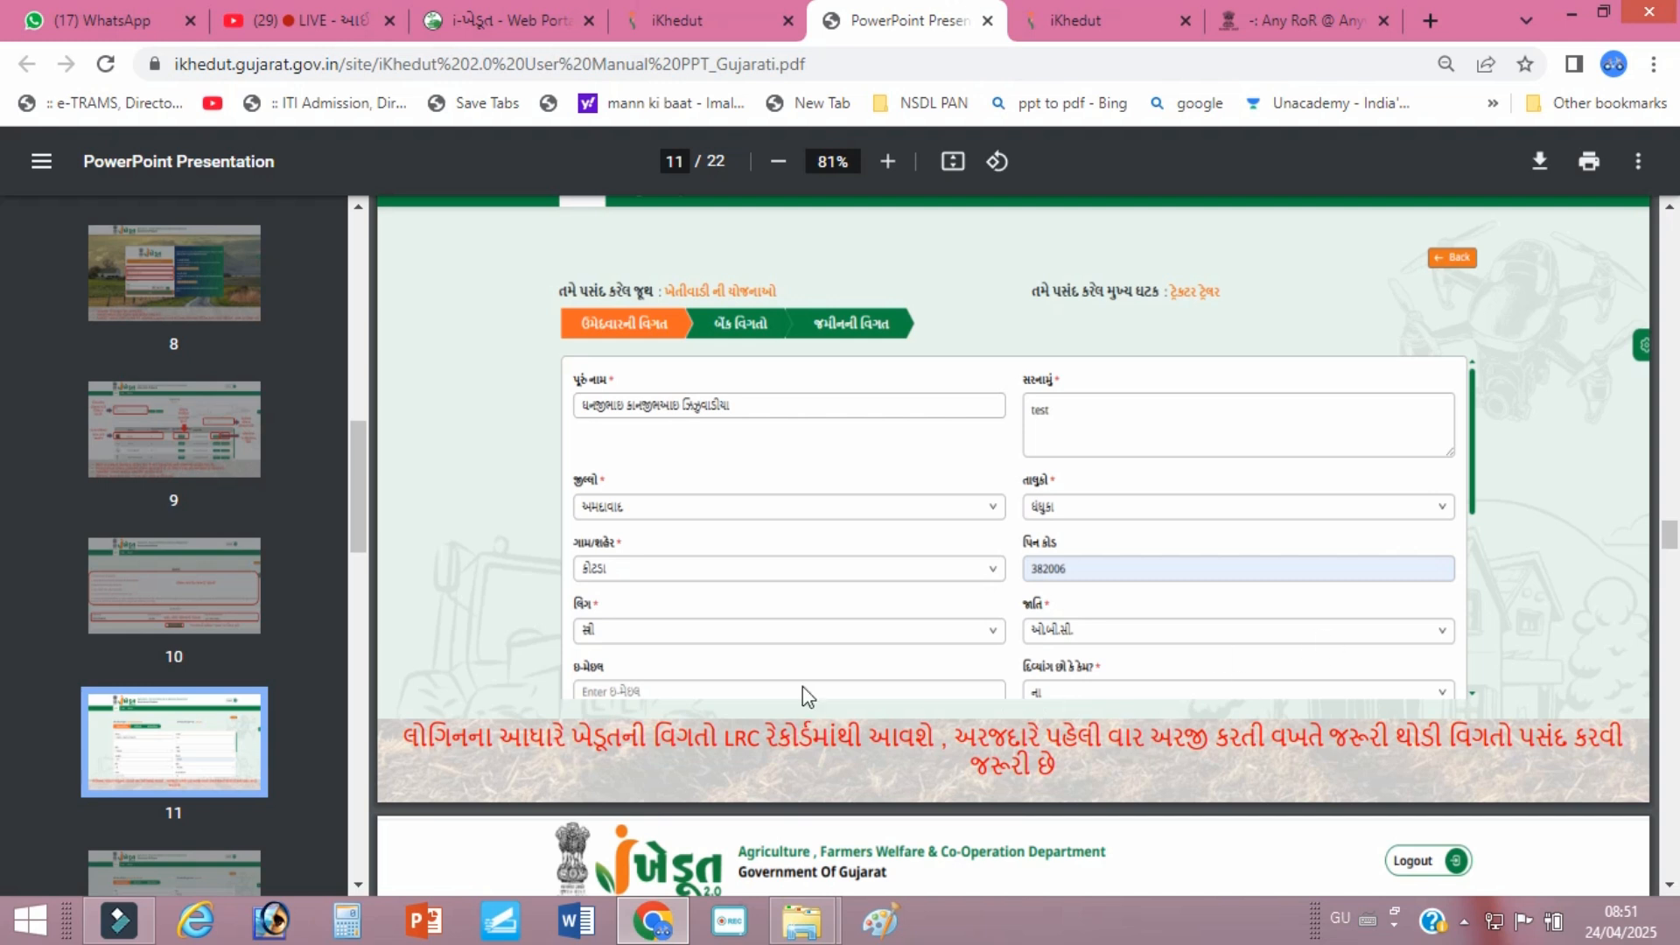
- Scroll the user manual from page 11 through the form-filling slides to the page 14 bank-details slide
scroll(1155, 581, "down", 5)
scroll(1147, 592, "down", 3)
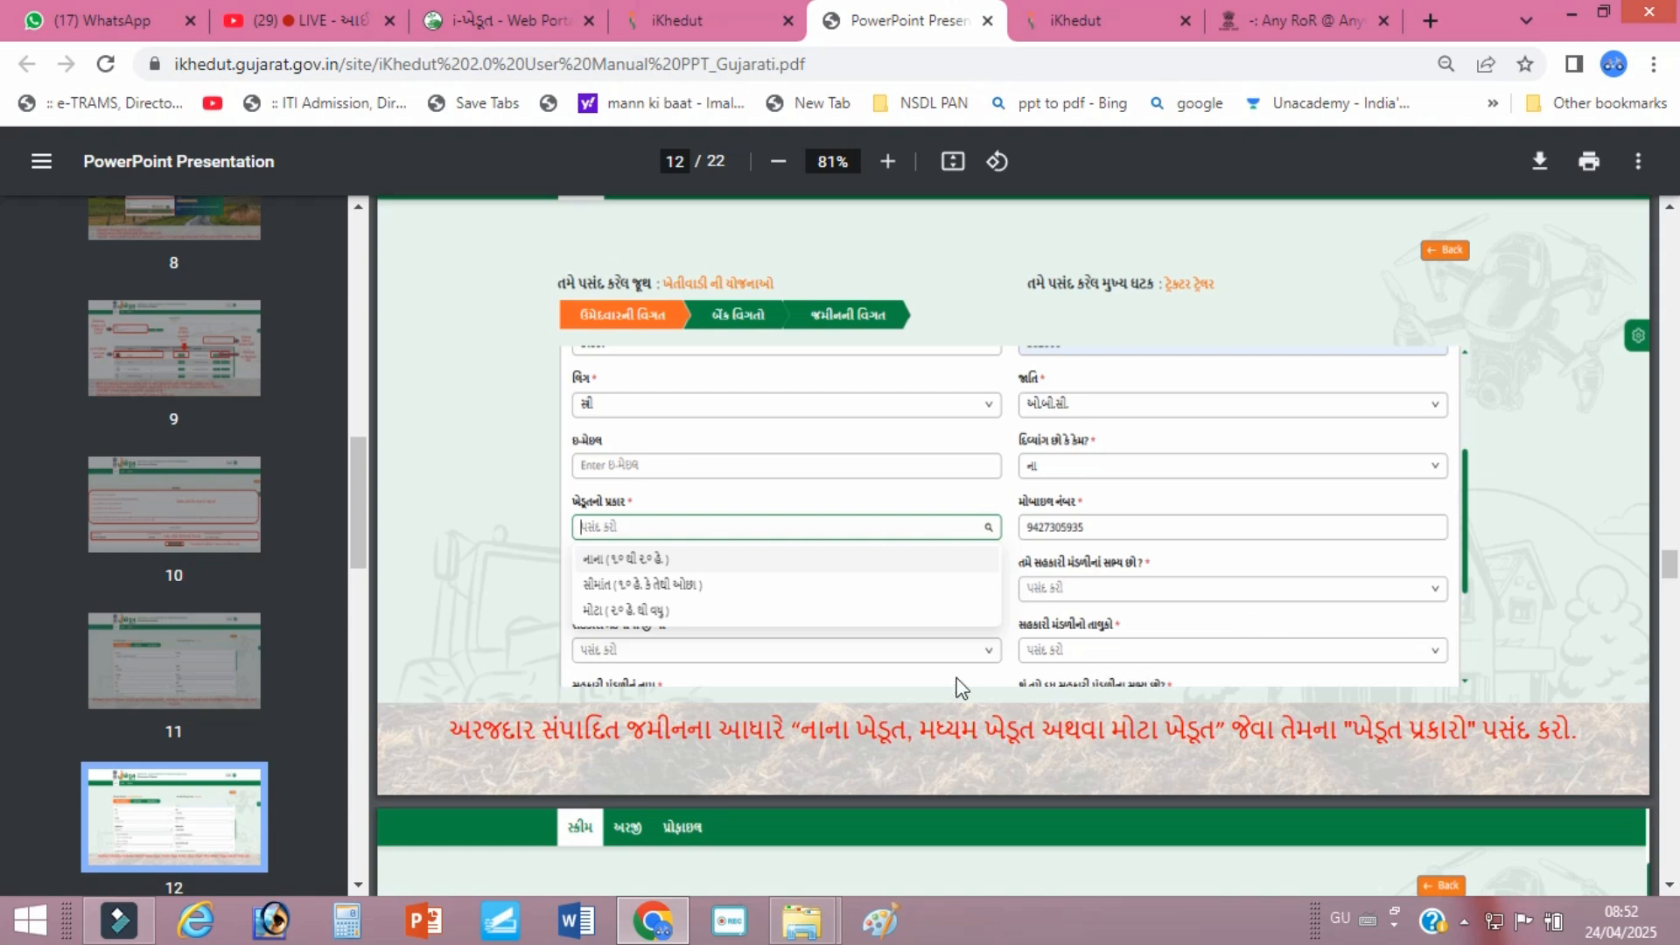
scroll(1086, 605, "down", 1)
scroll(770, 623, "down", 7)
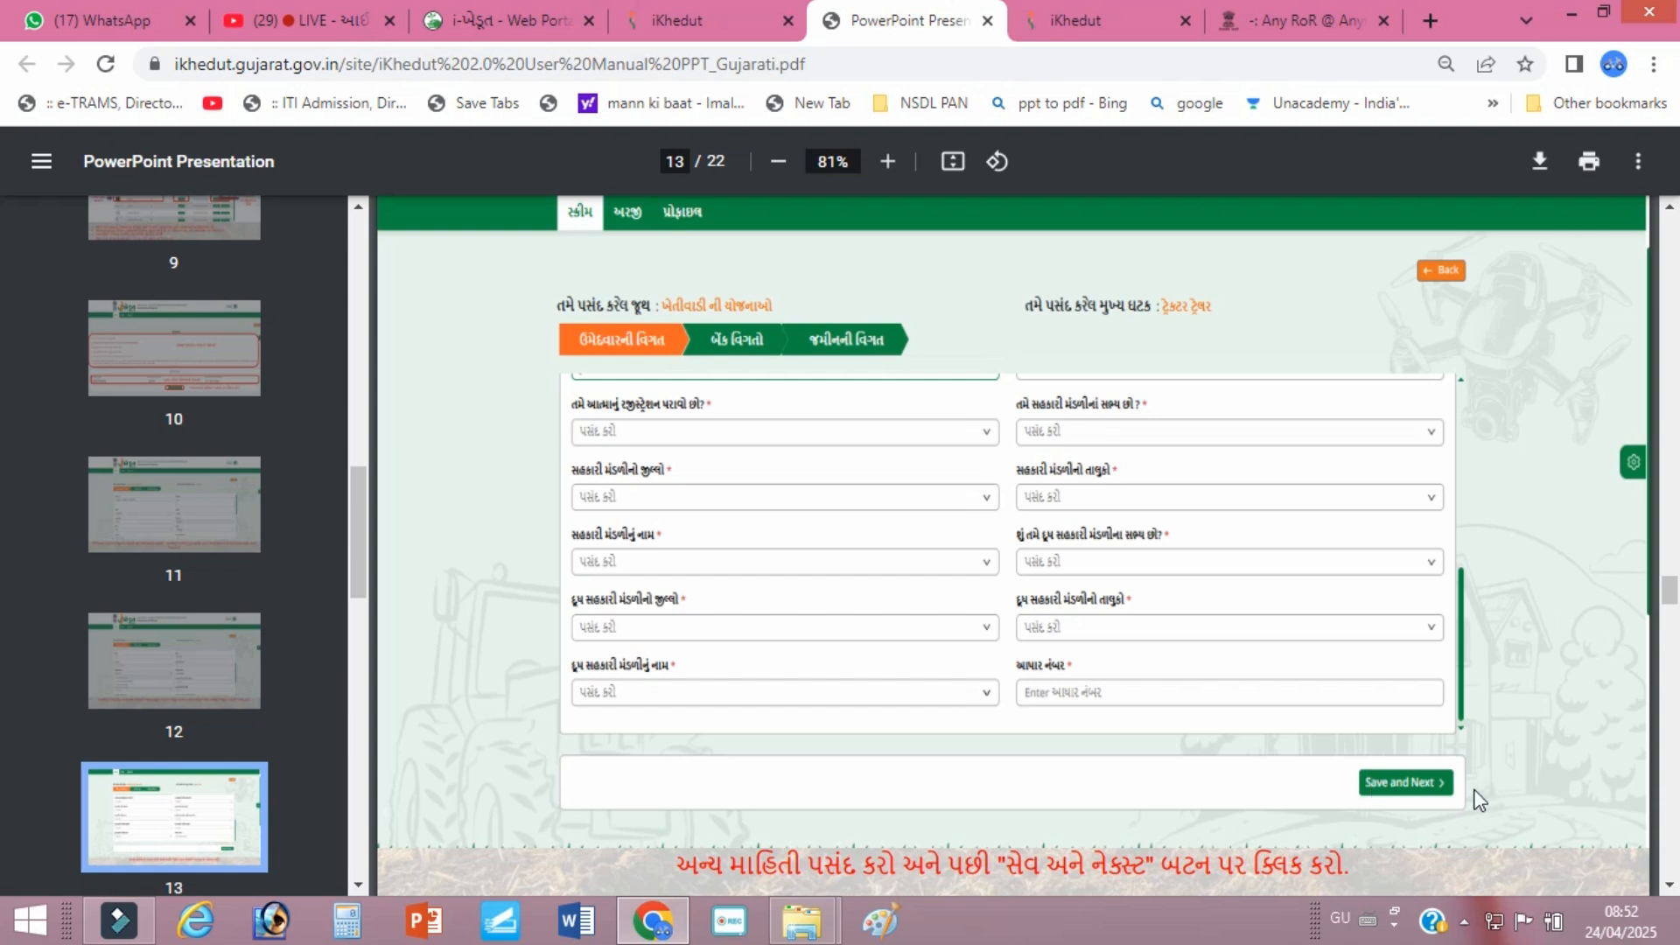
scroll(1357, 684, "down", 3)
scroll(1353, 675, "down", 5)
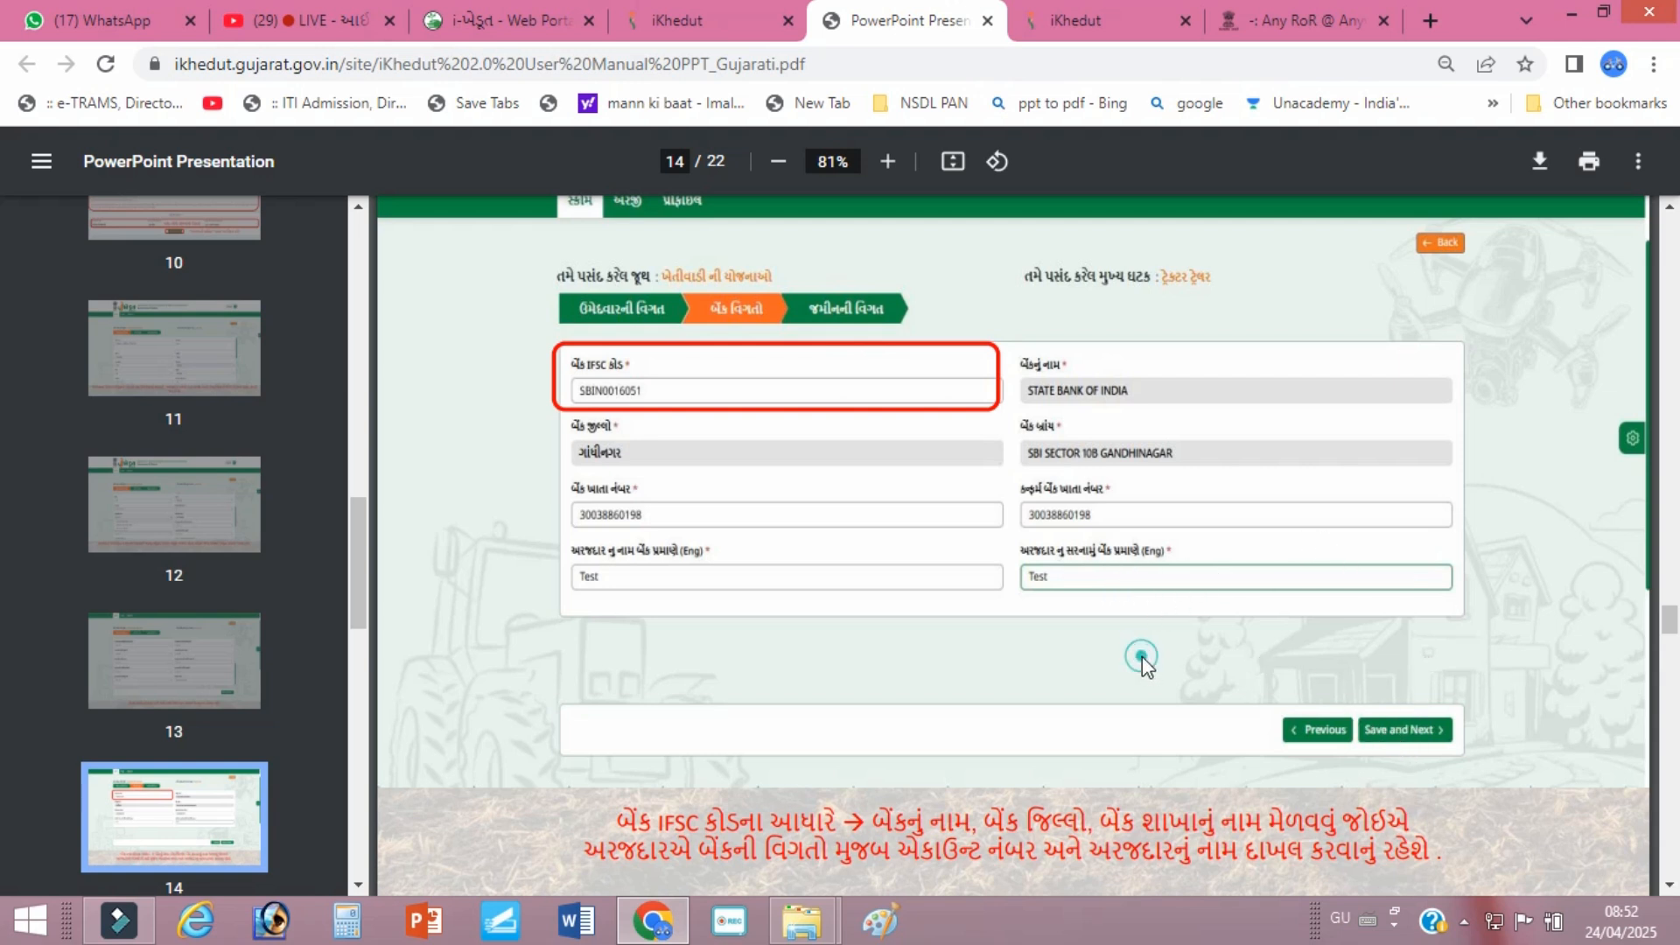
scroll(1143, 656, "down", 3)
- Scroll past the land-detail pages 15–16 to the page 17 submission confirmation pop-up slide
scroll(1142, 645, "down", 6)
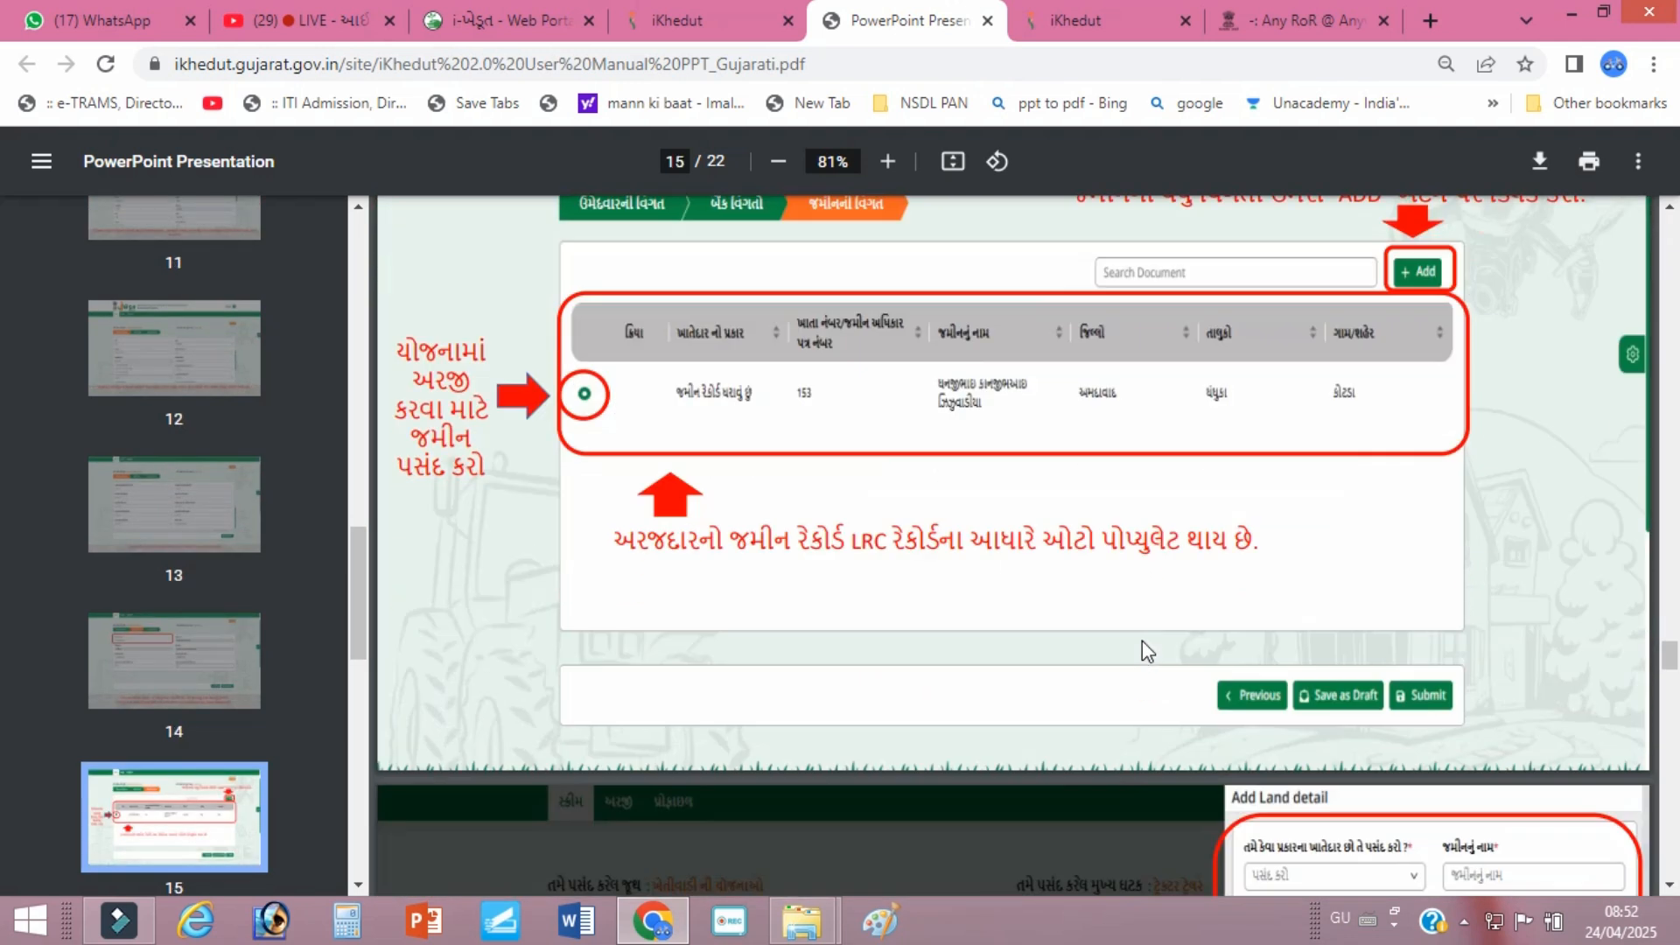
scroll(1142, 641, "up", 1)
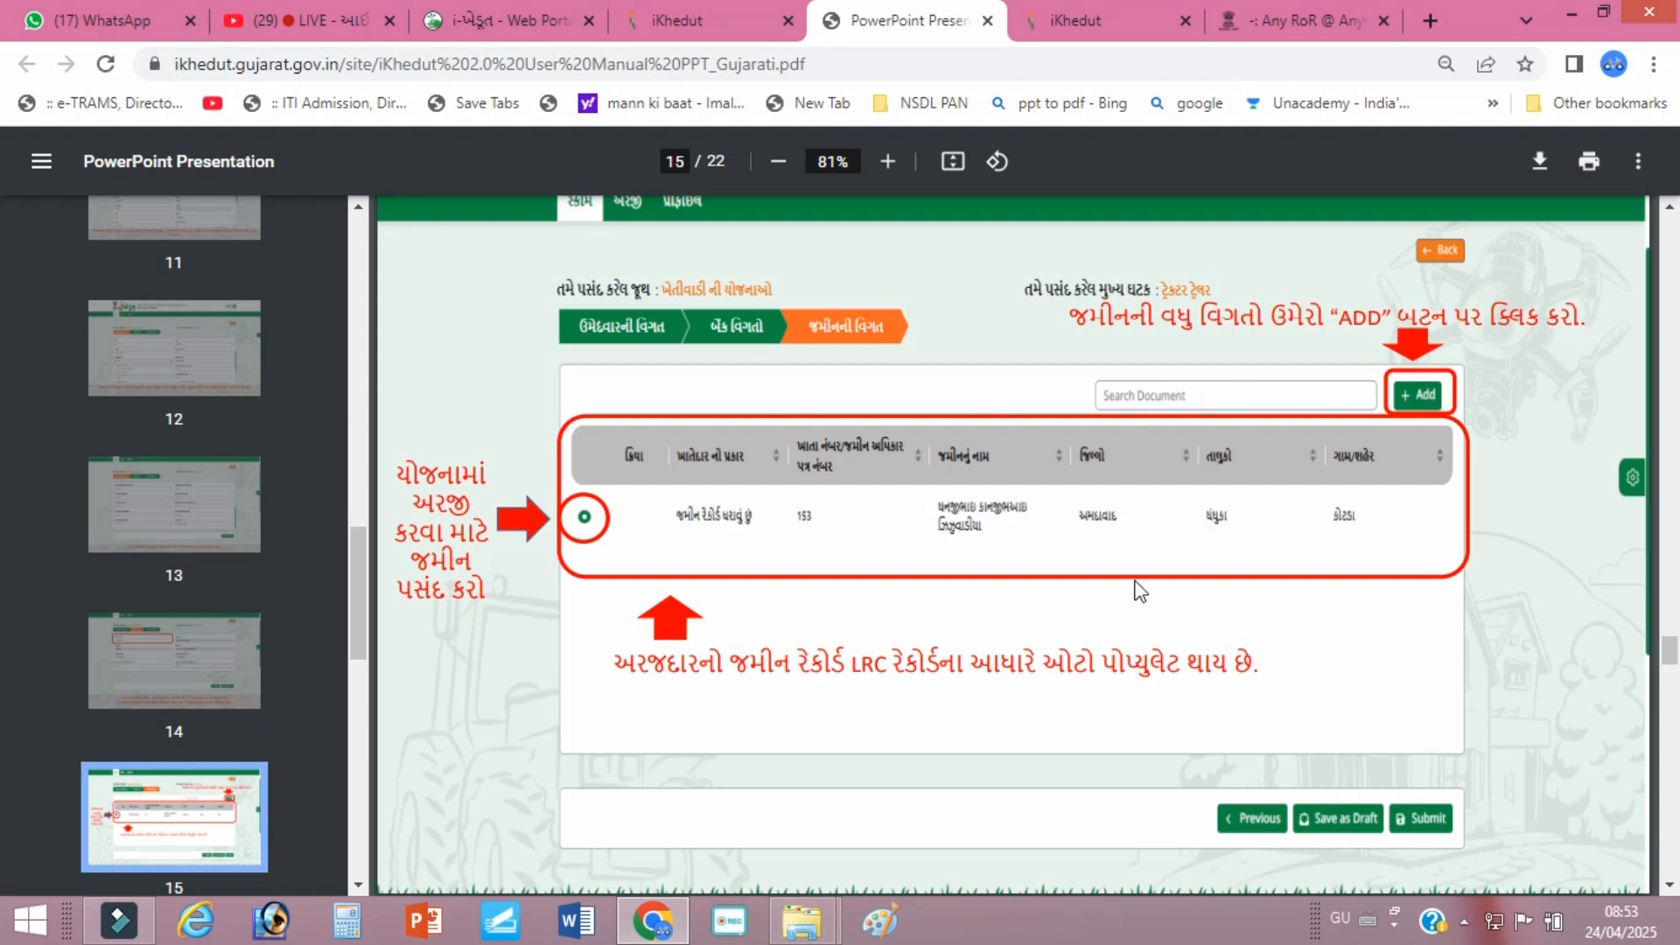
scroll(1156, 586, "down", 5)
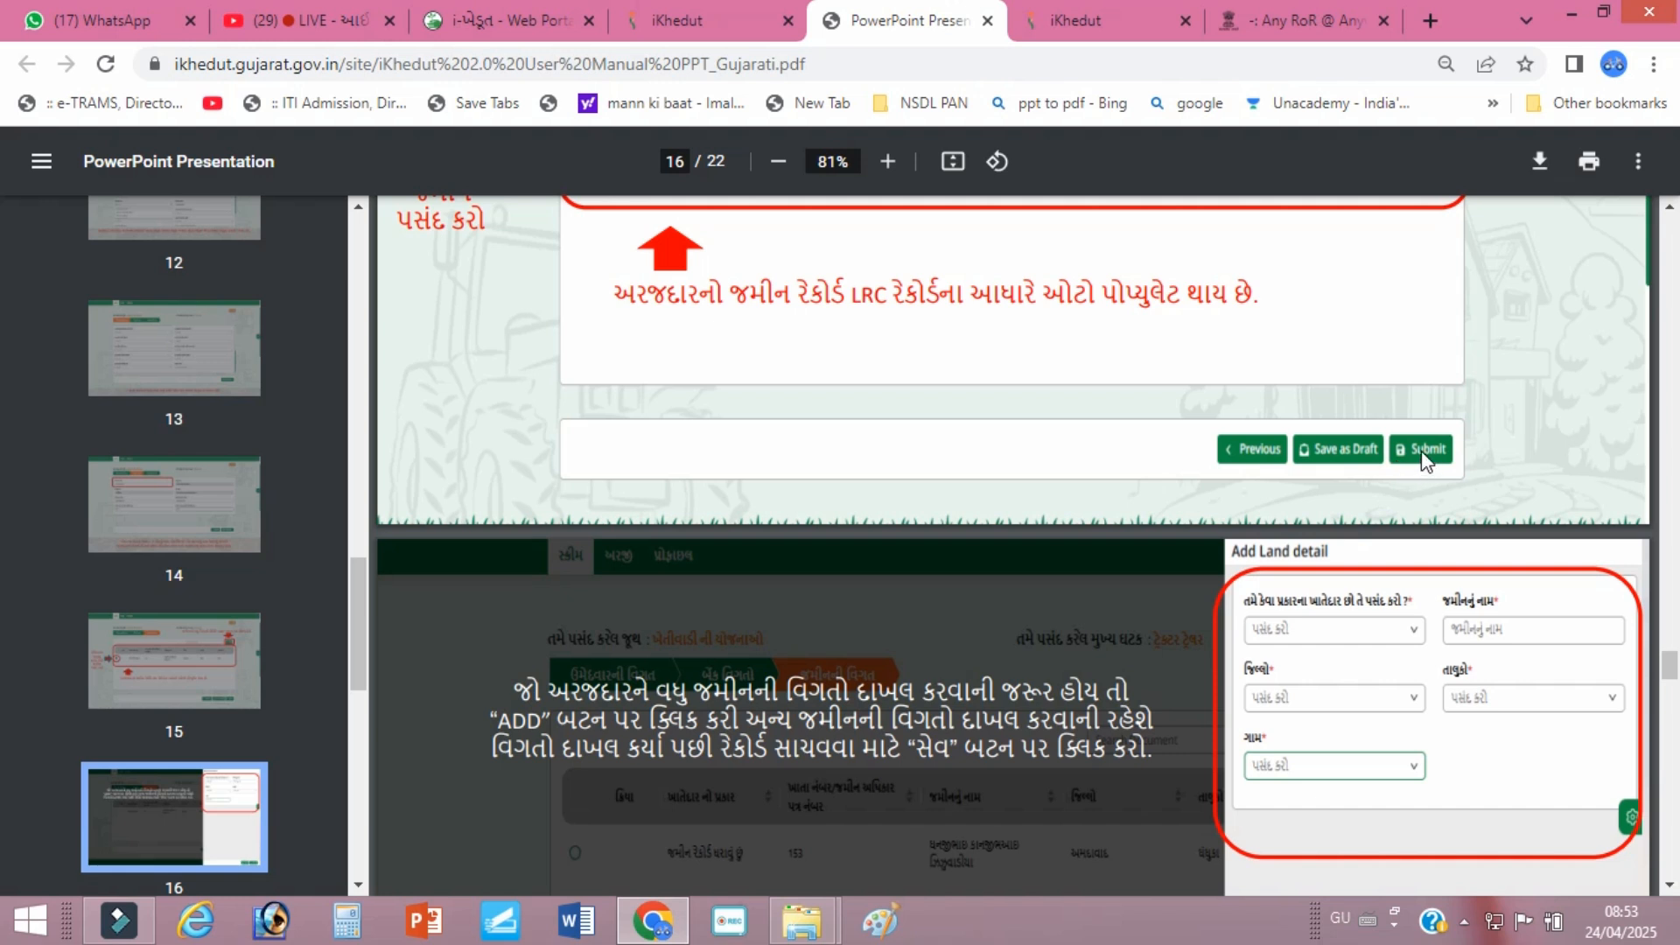
scroll(1426, 461, "down", 3)
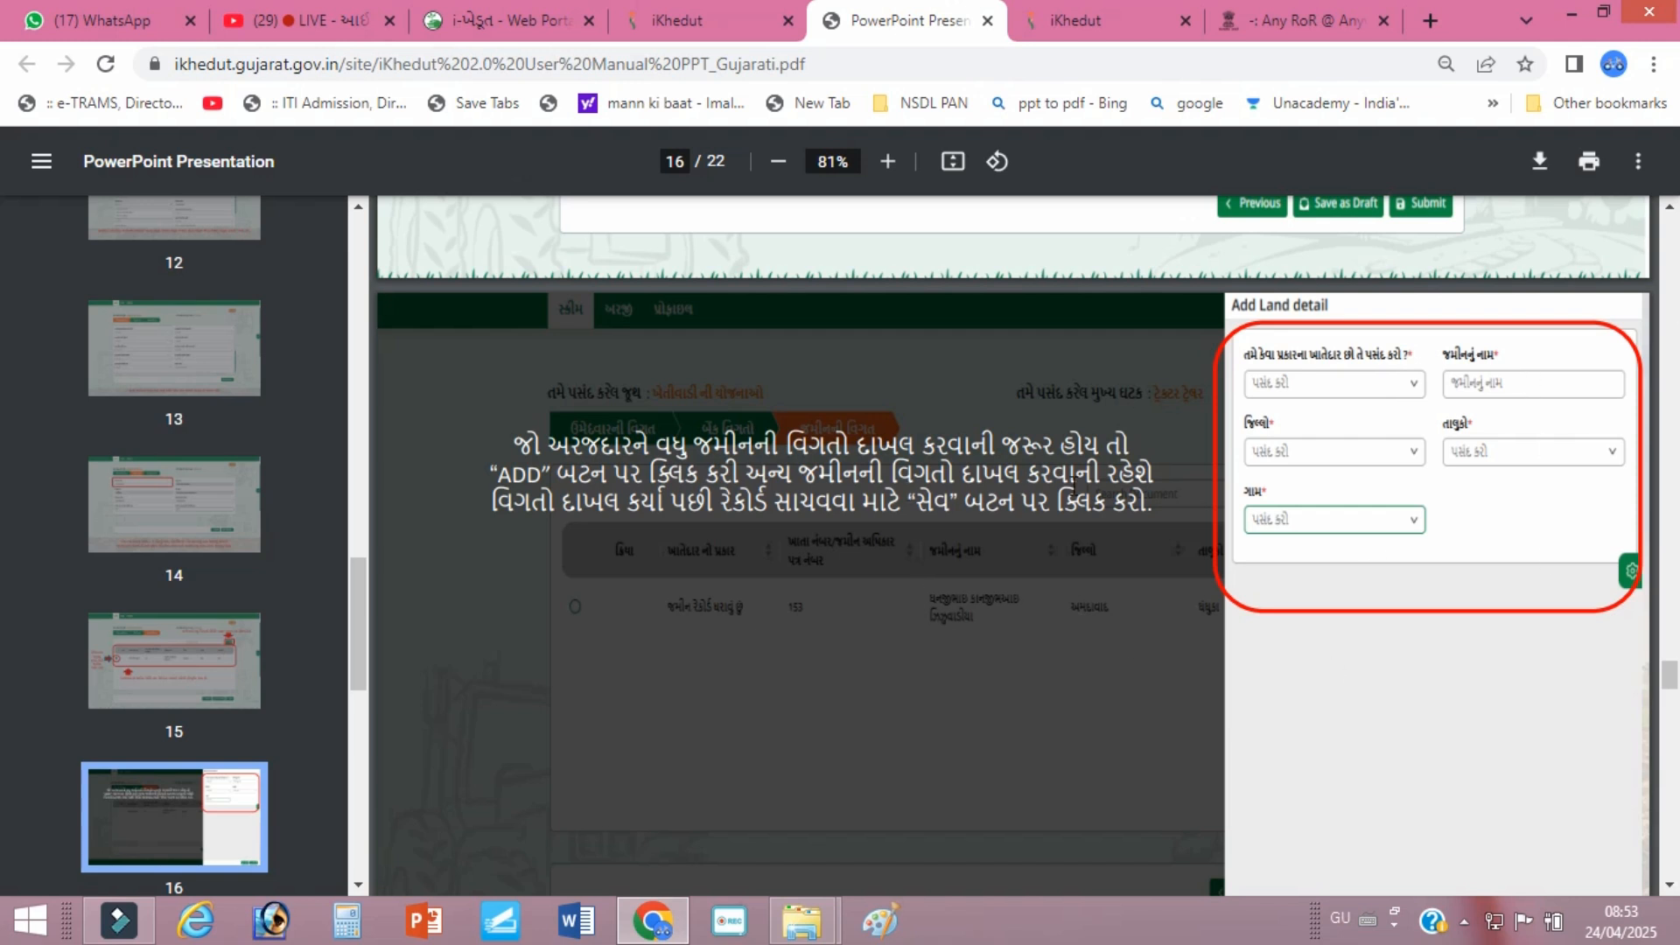
scroll(1345, 504, "down", 8)
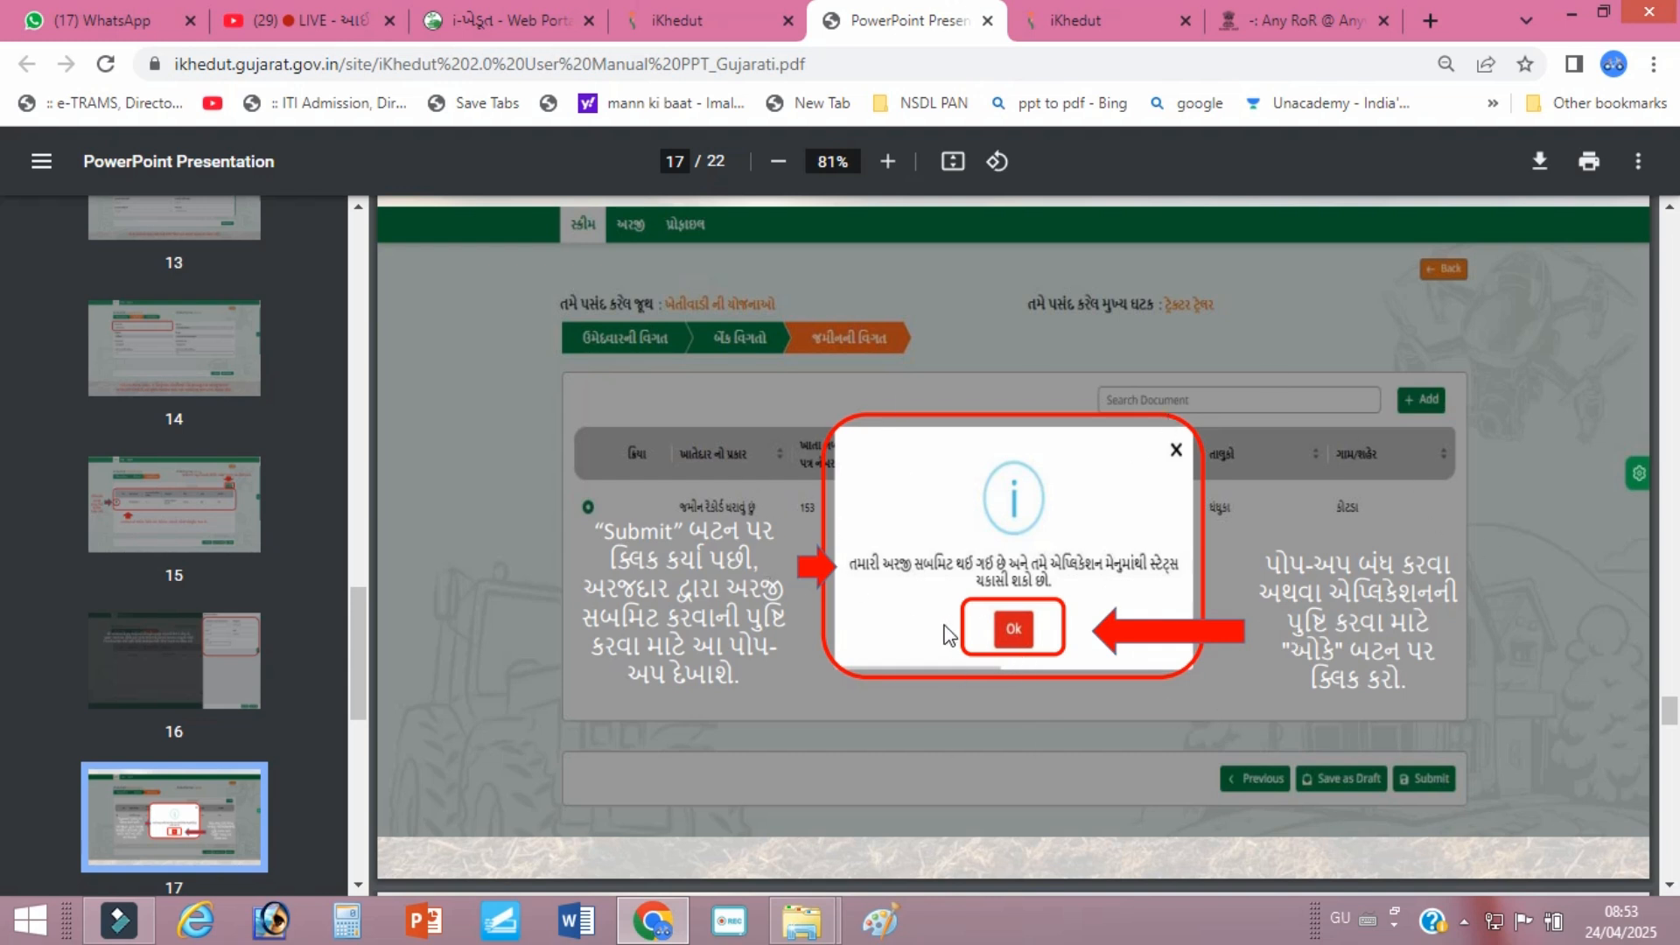
- Scroll from page 18 to the page 21 tractor-assistance printout header, then return to the iKhedut tab
scroll(1045, 609, "down", 2)
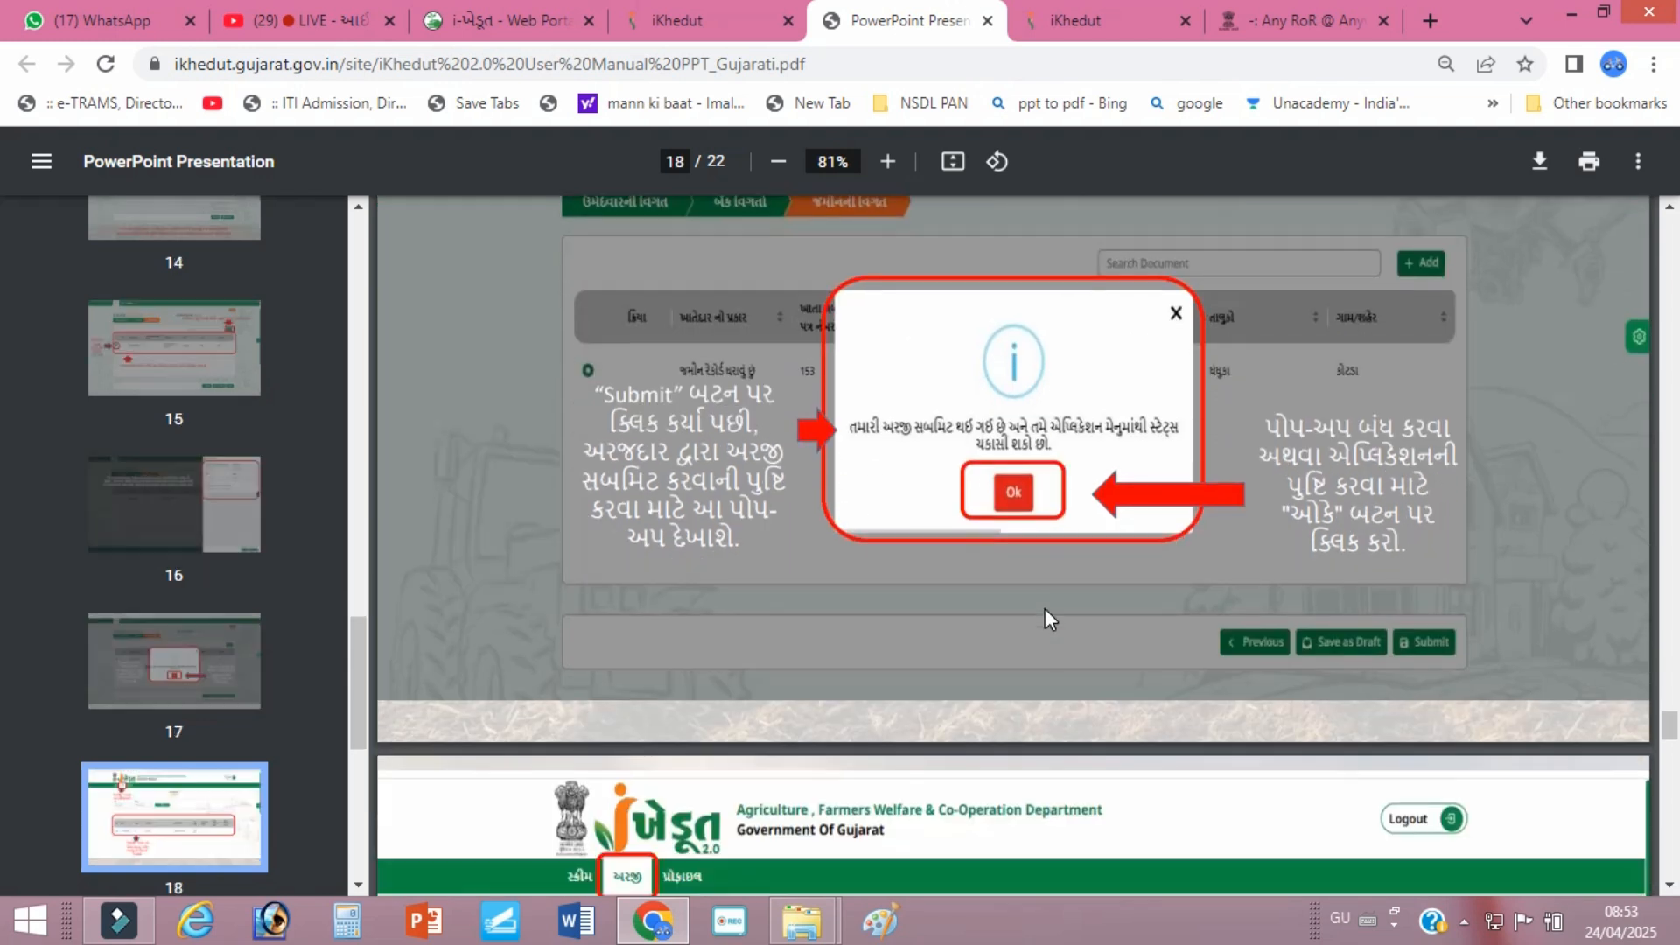
scroll(1046, 611, "down", 8)
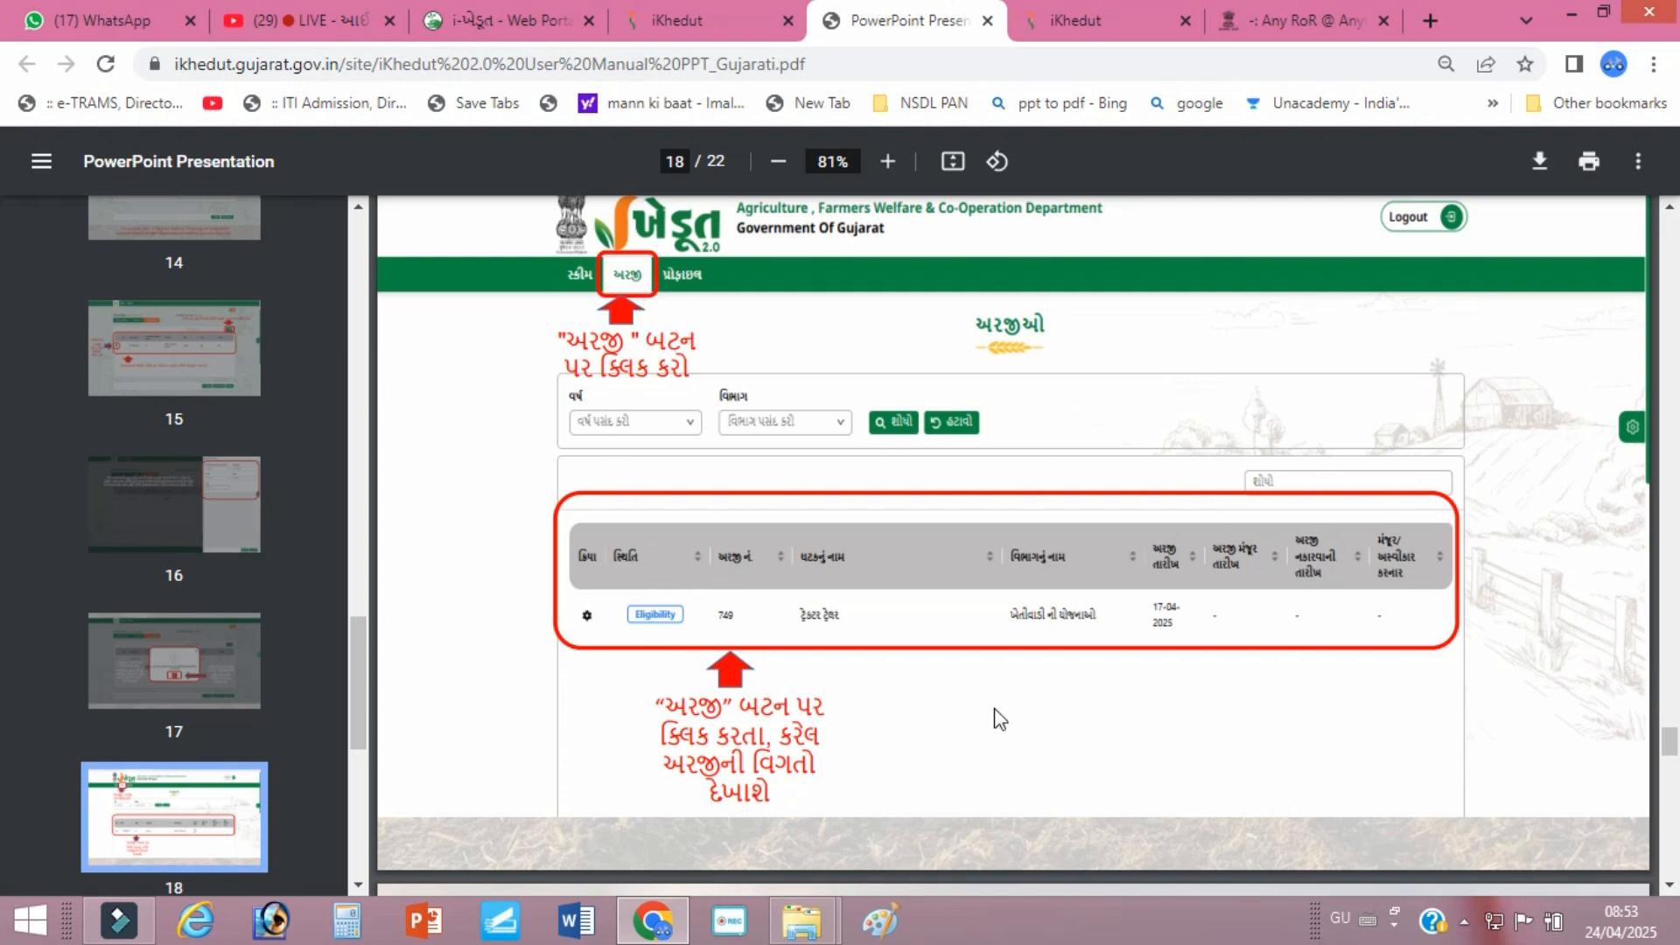
scroll(879, 751, "down", 6)
scroll(884, 757, "down", 3)
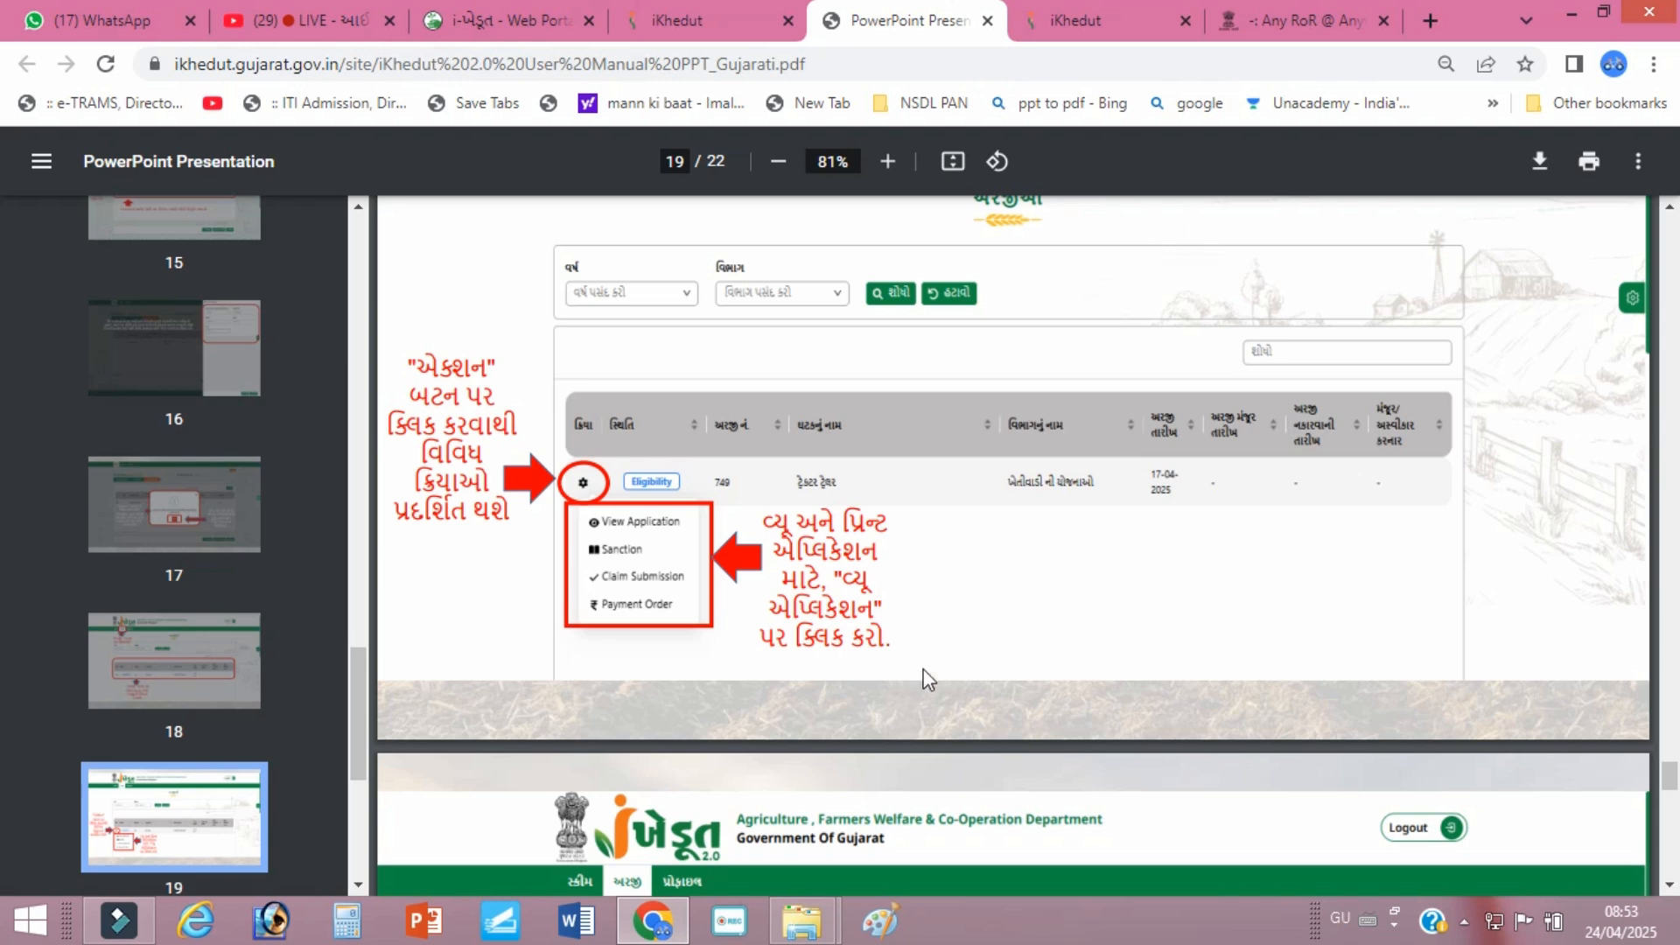
scroll(1063, 660, "down", 7)
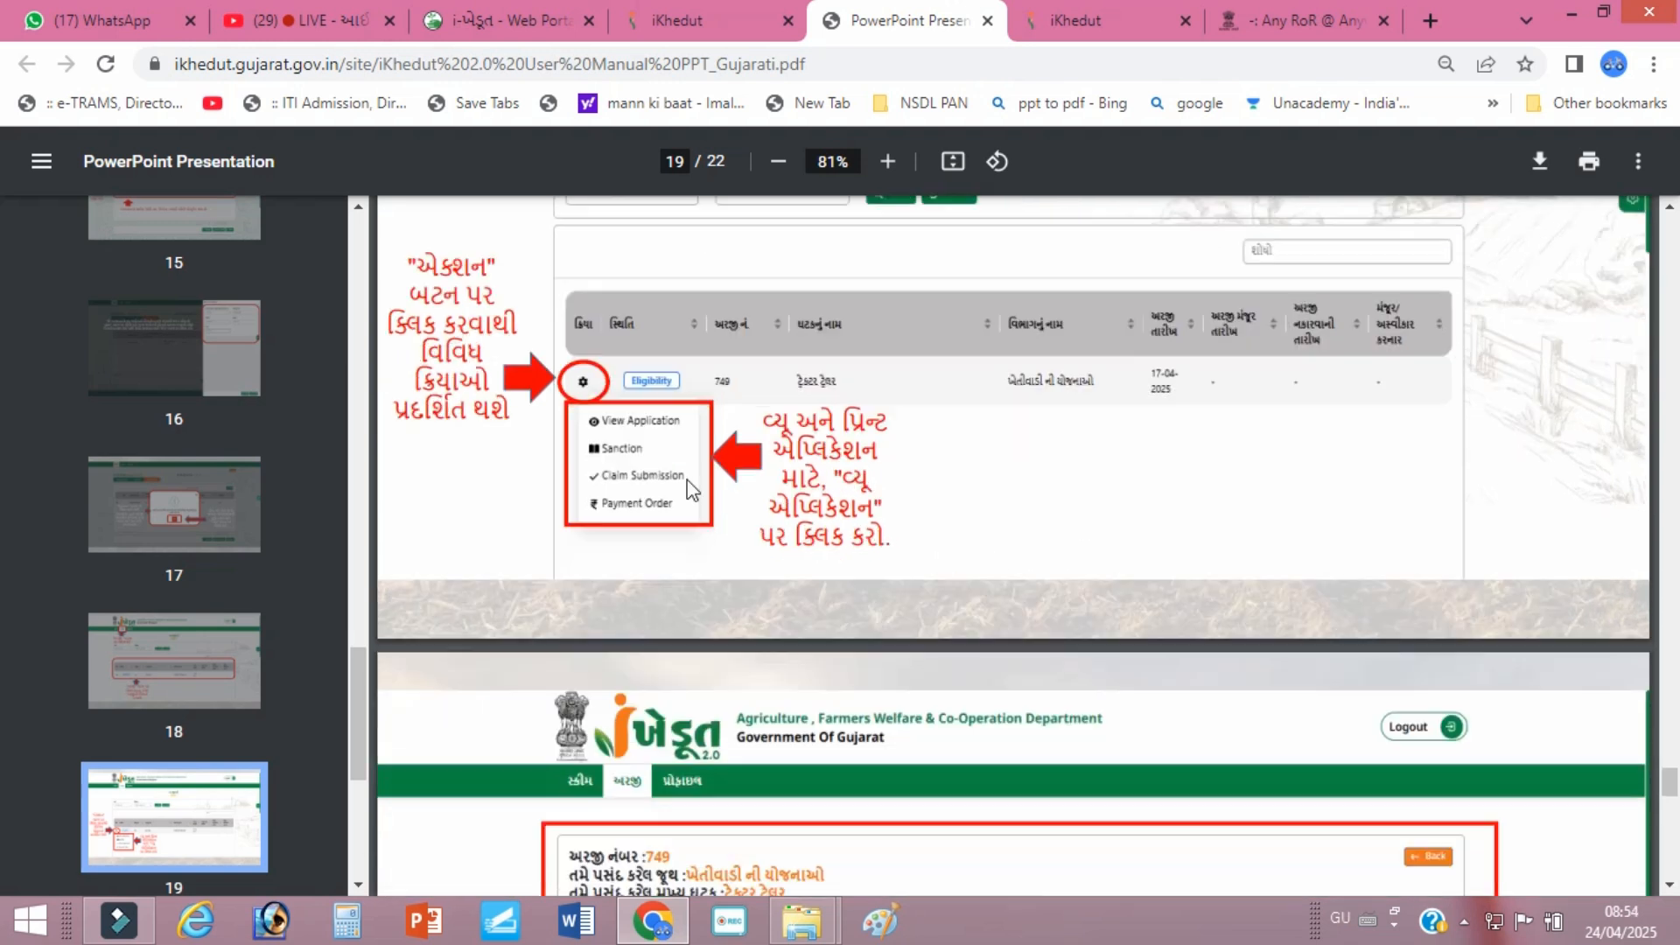
scroll(1076, 669, "down", 6)
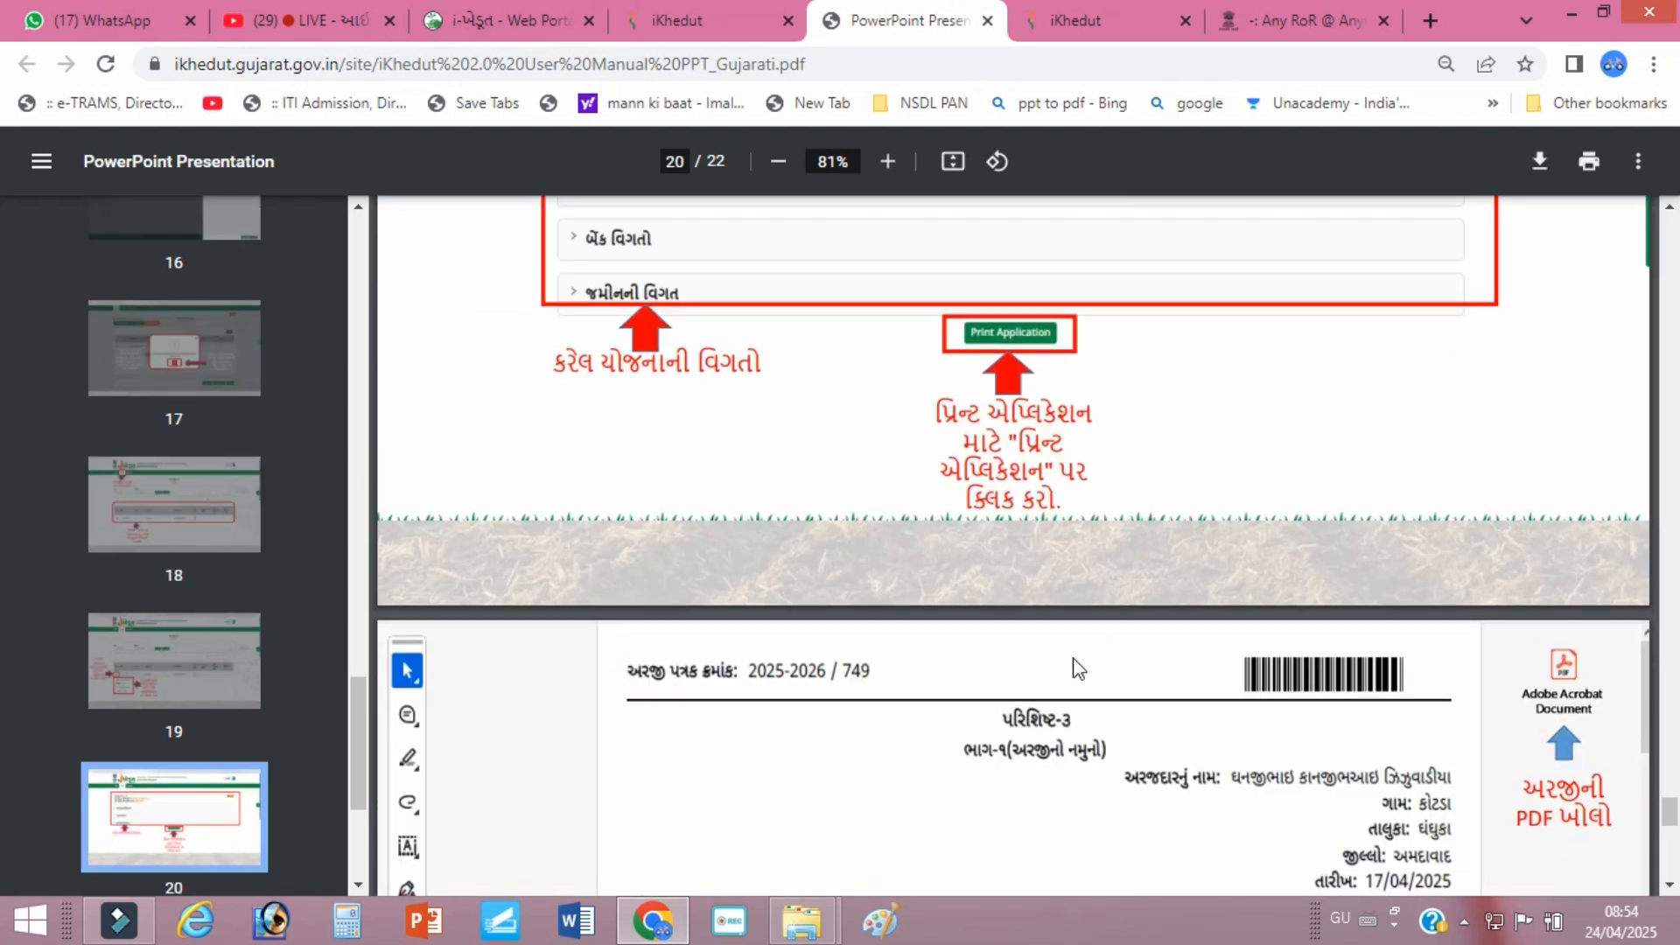
scroll(1083, 663, "down", 3)
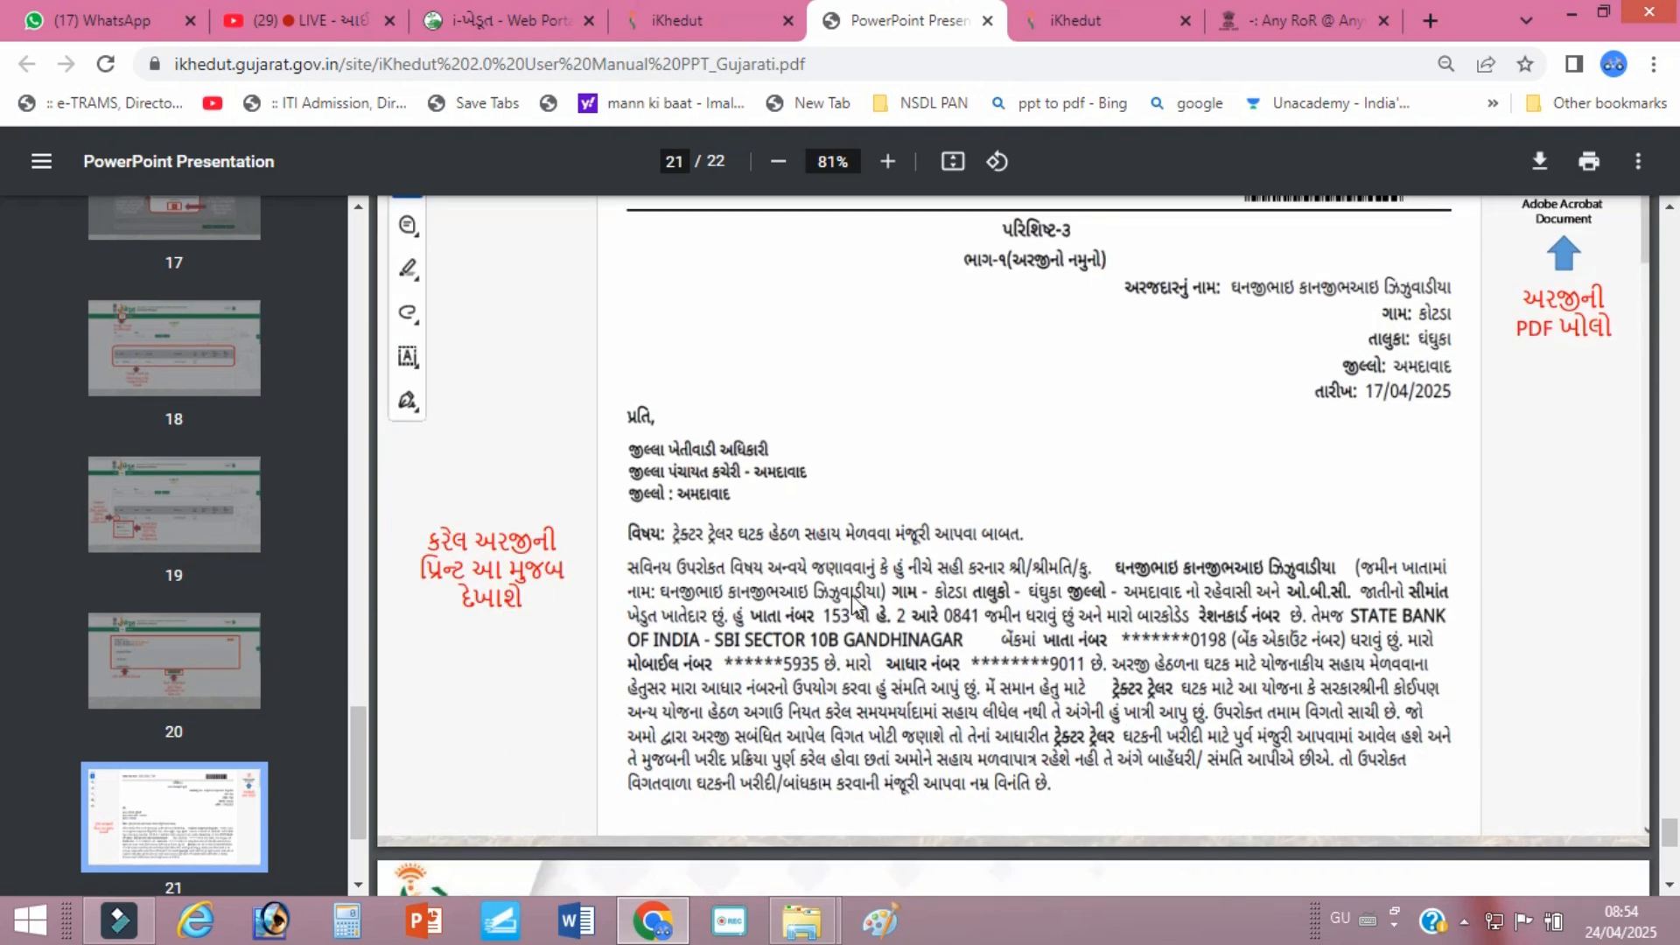
scroll(1280, 499, "down", 5)
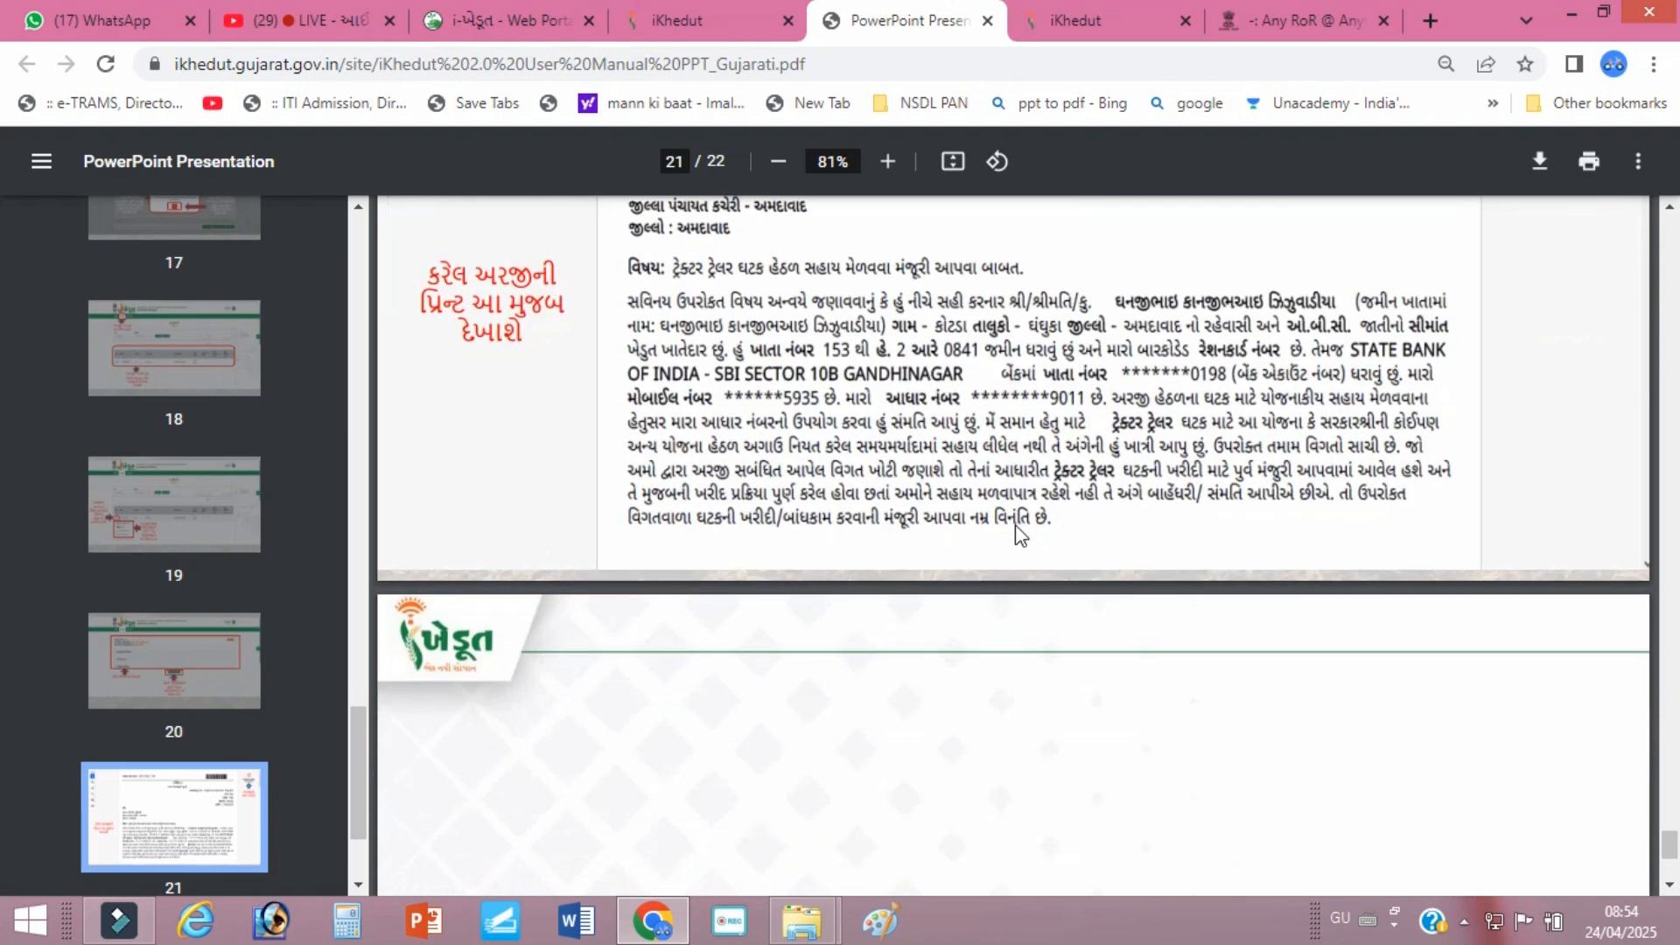
scroll(1020, 535, "up", 4)
scroll(1020, 535, "up", 2)
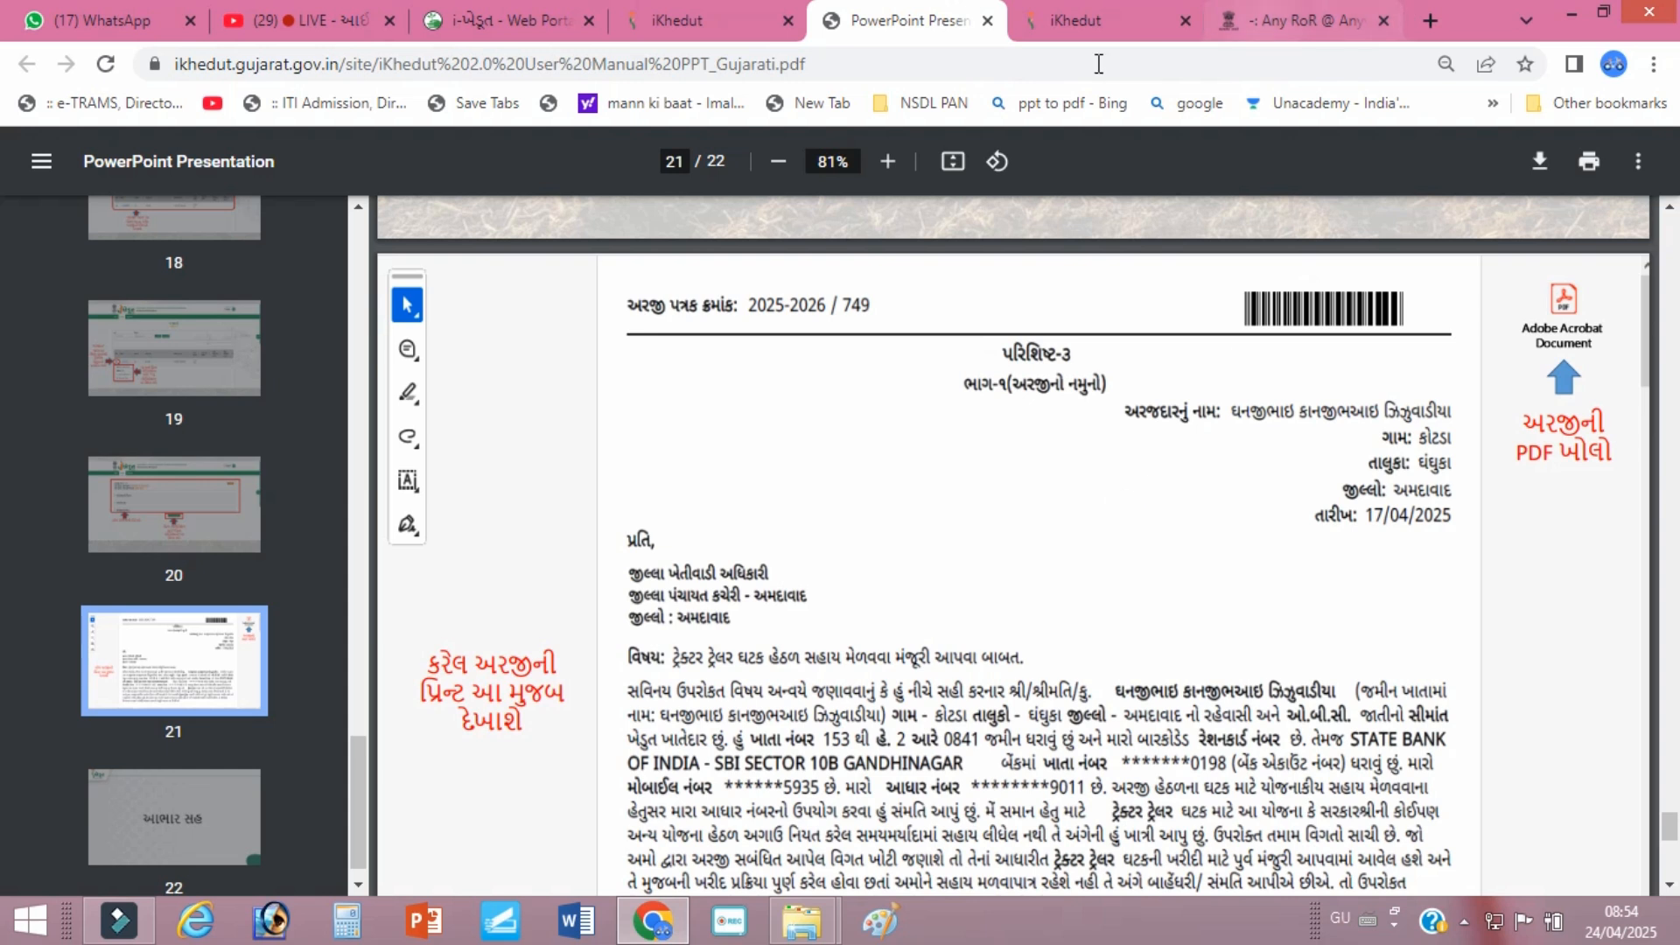
left_click(1095, 22)
- Open the first Khetivadi scheme's વધુ જુઓ details page and look over it
left_click(1380, 304)
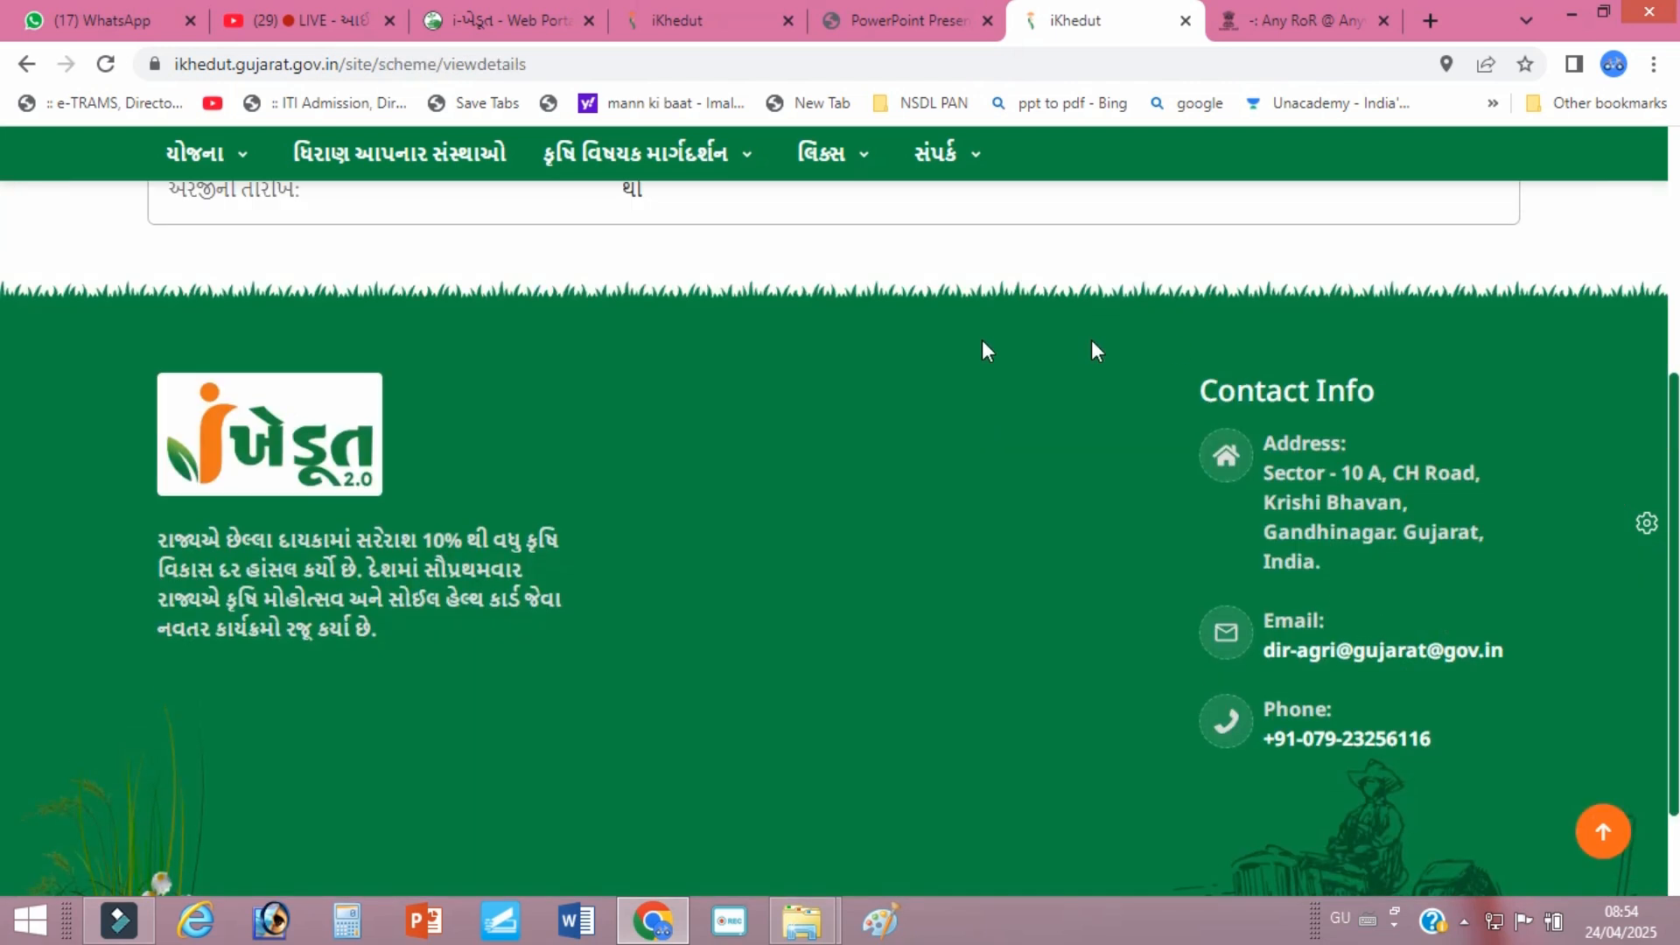
scroll(980, 606, "down", 3)
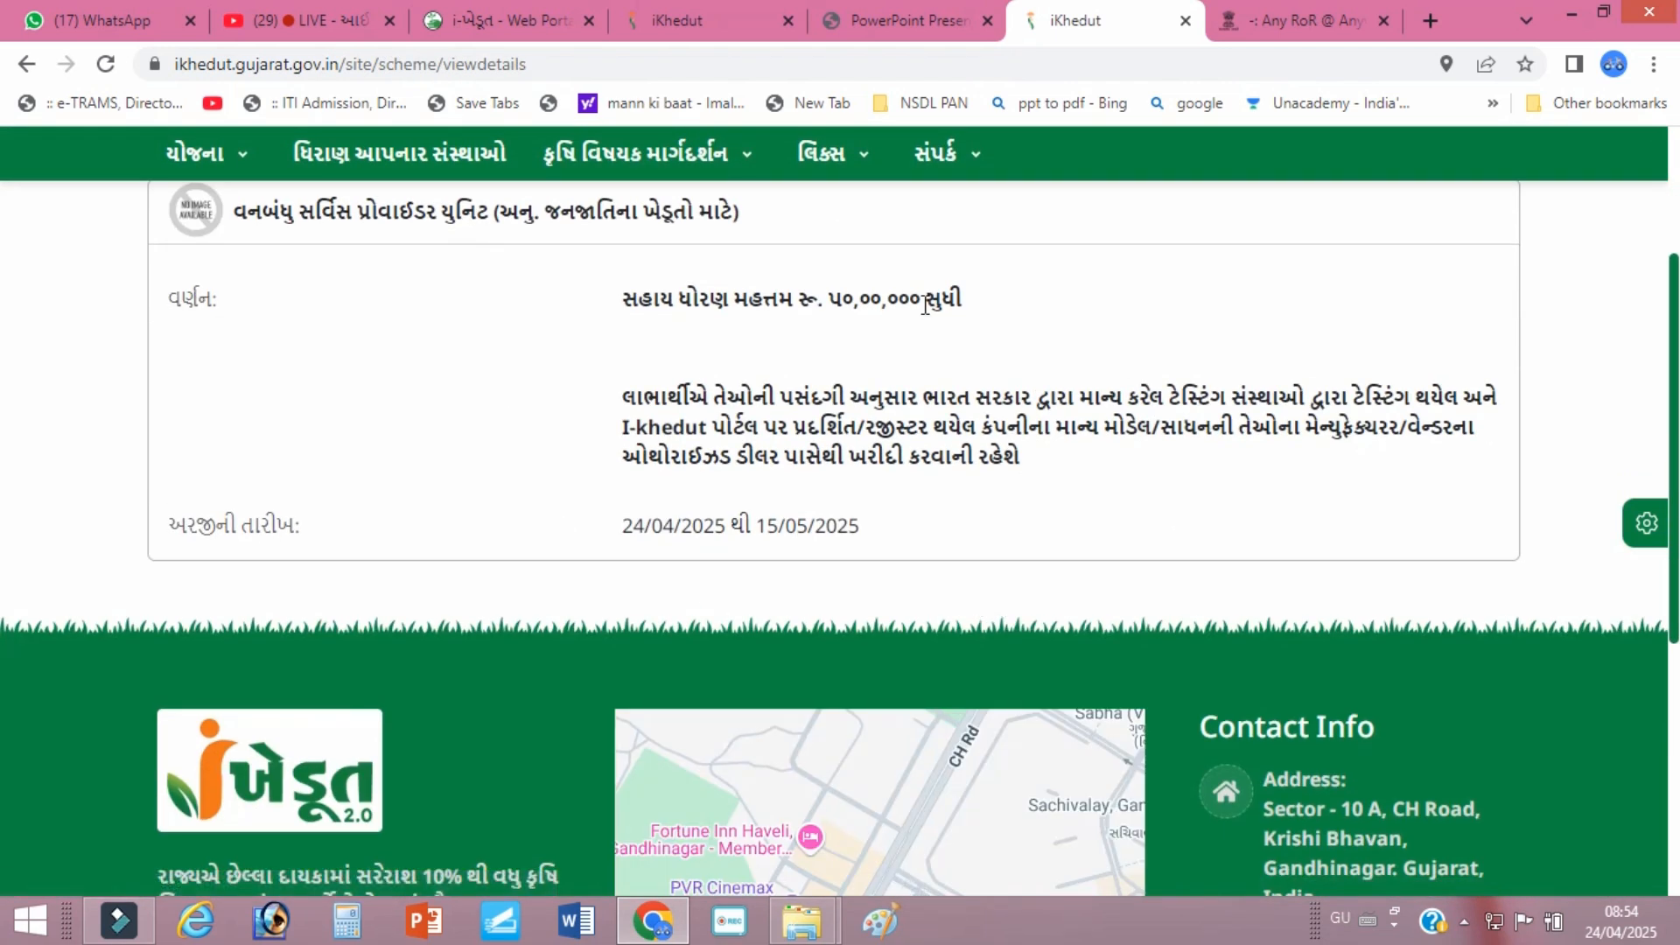
scroll(954, 350, "up", 3)
left_click(904, 10)
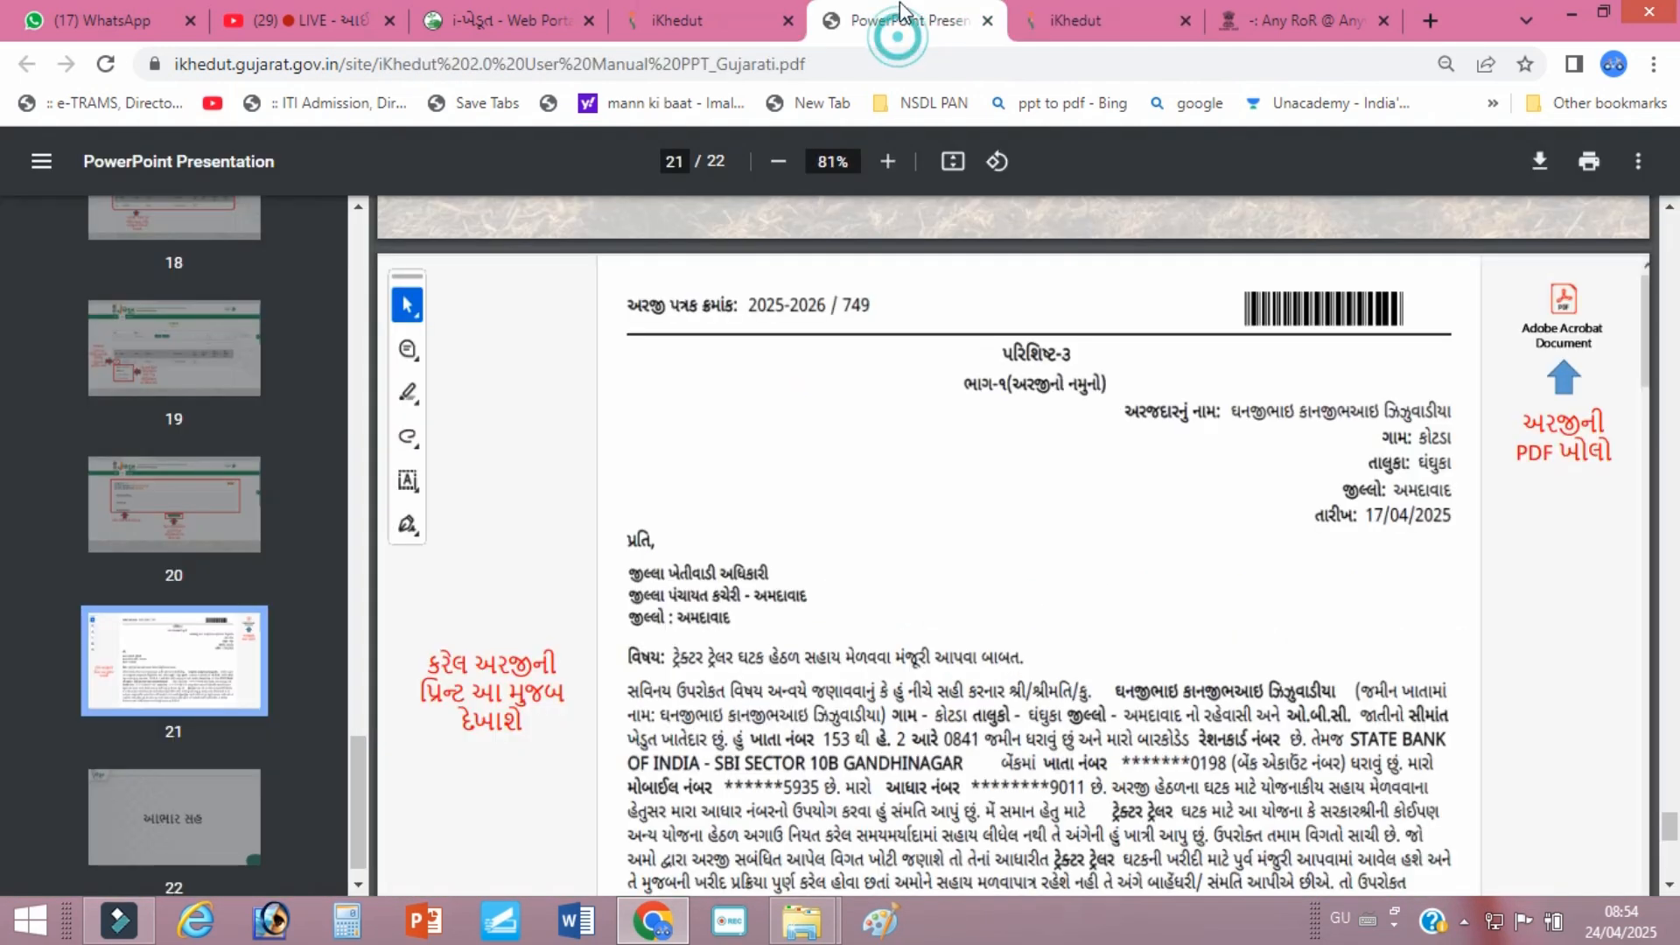
left_click(1066, 16)
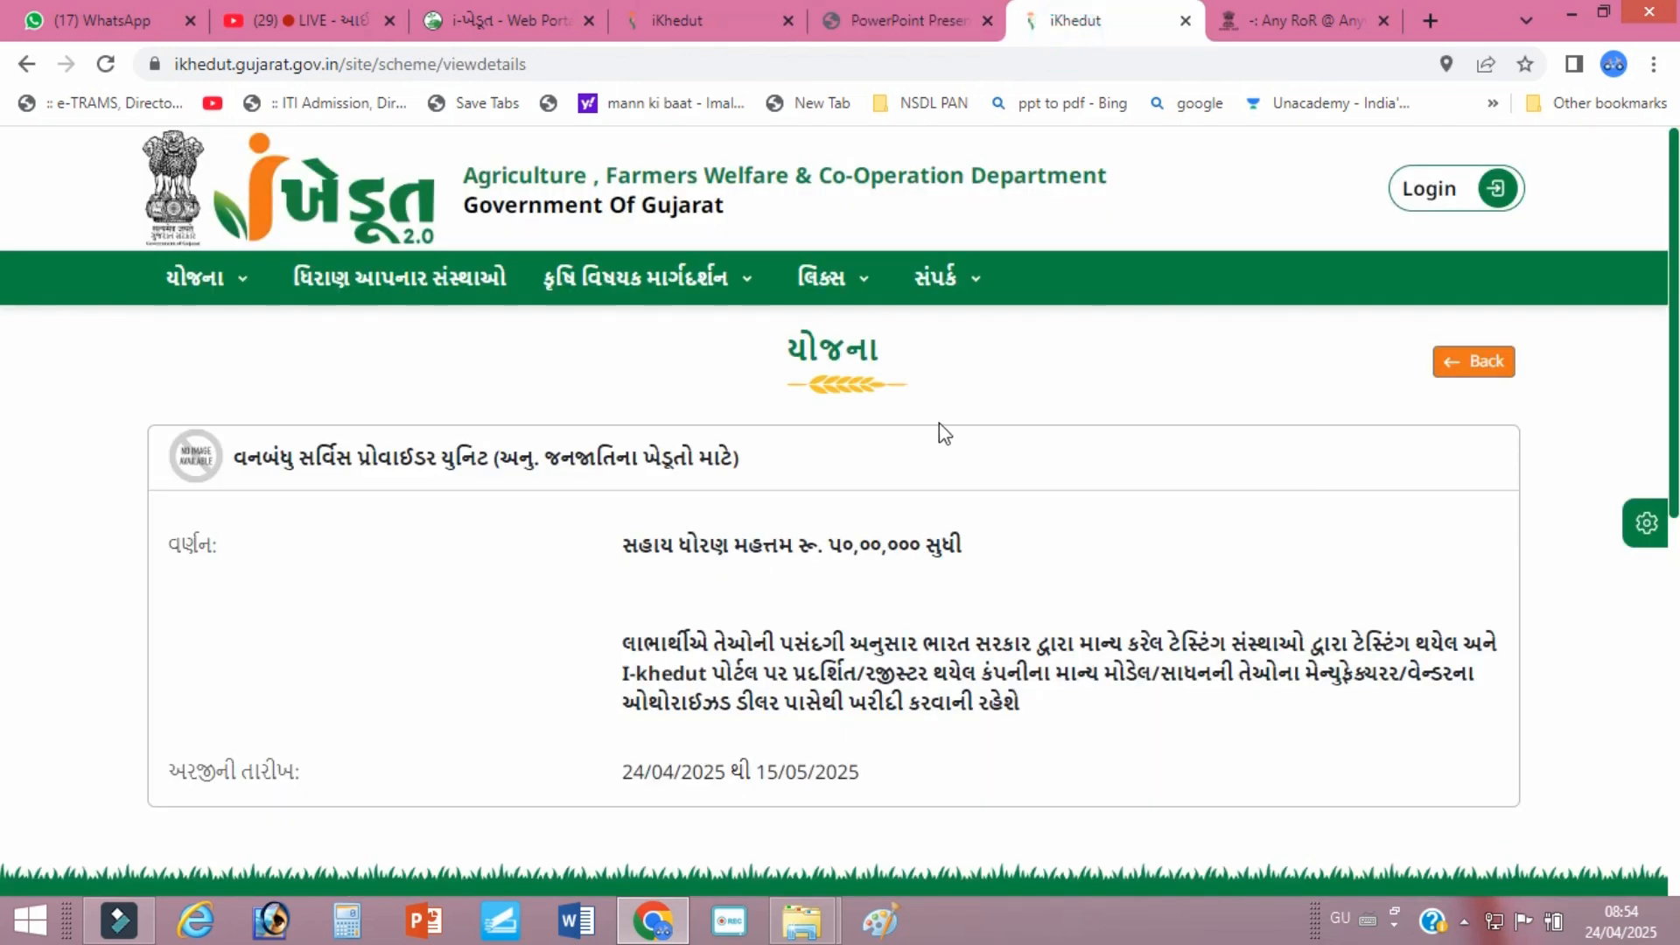
- Go back to the ખેતીવાડી scheme list and reload it, which now shows No data
left_click(1489, 362)
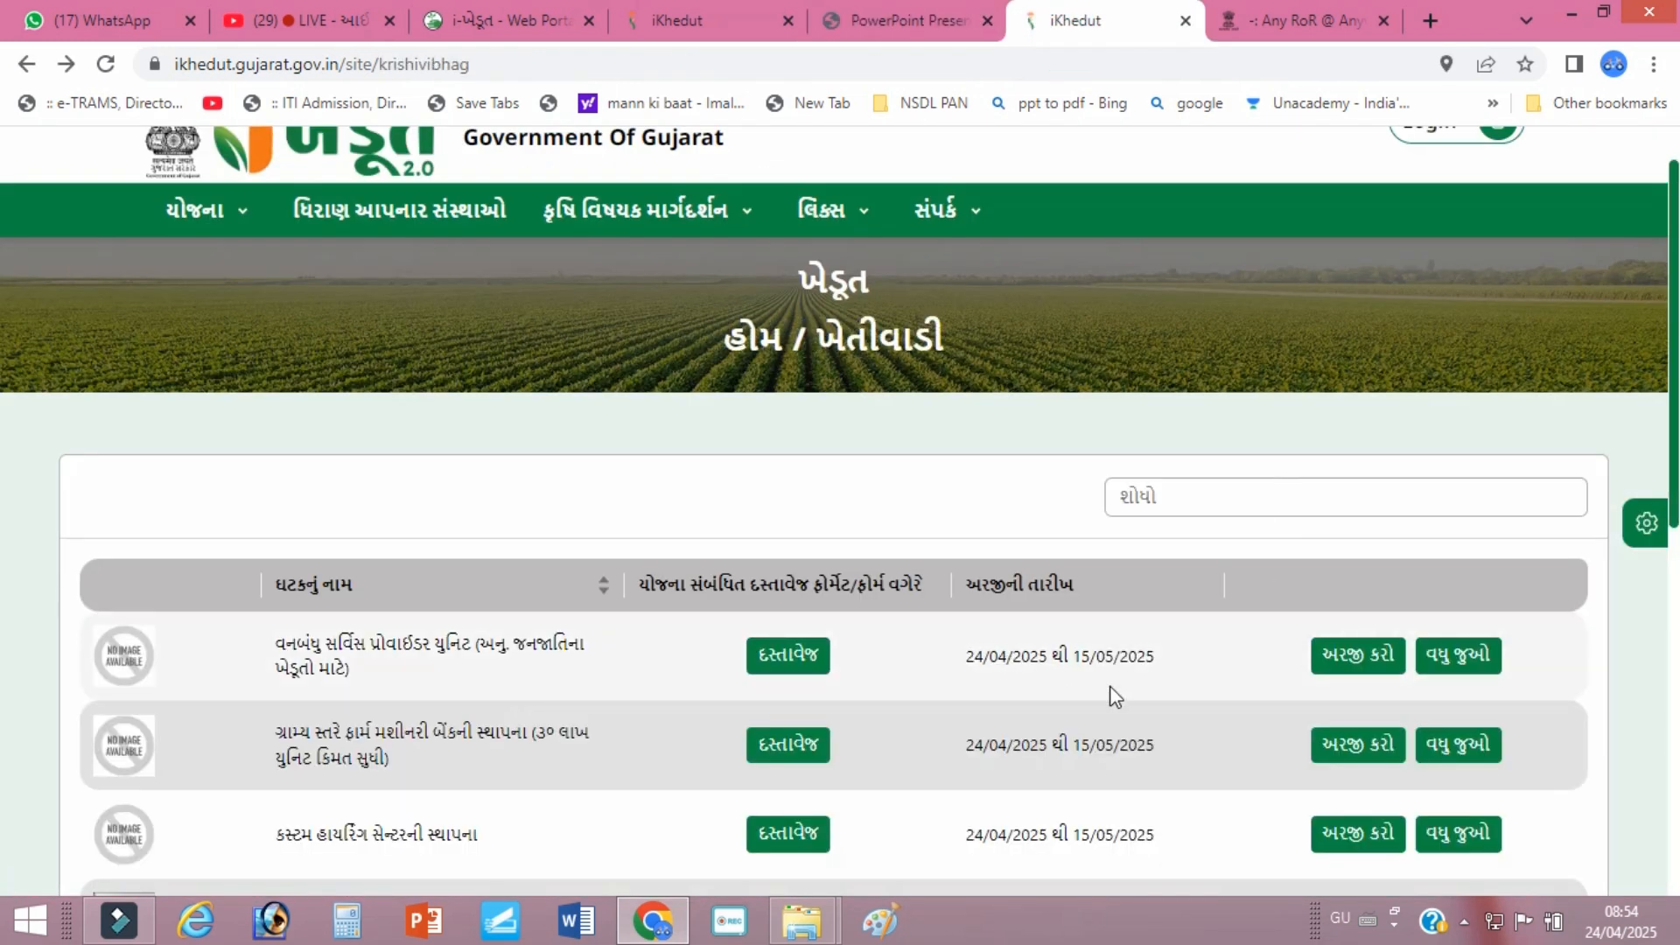
scroll(1358, 449, "down", 3)
left_click(1329, 408)
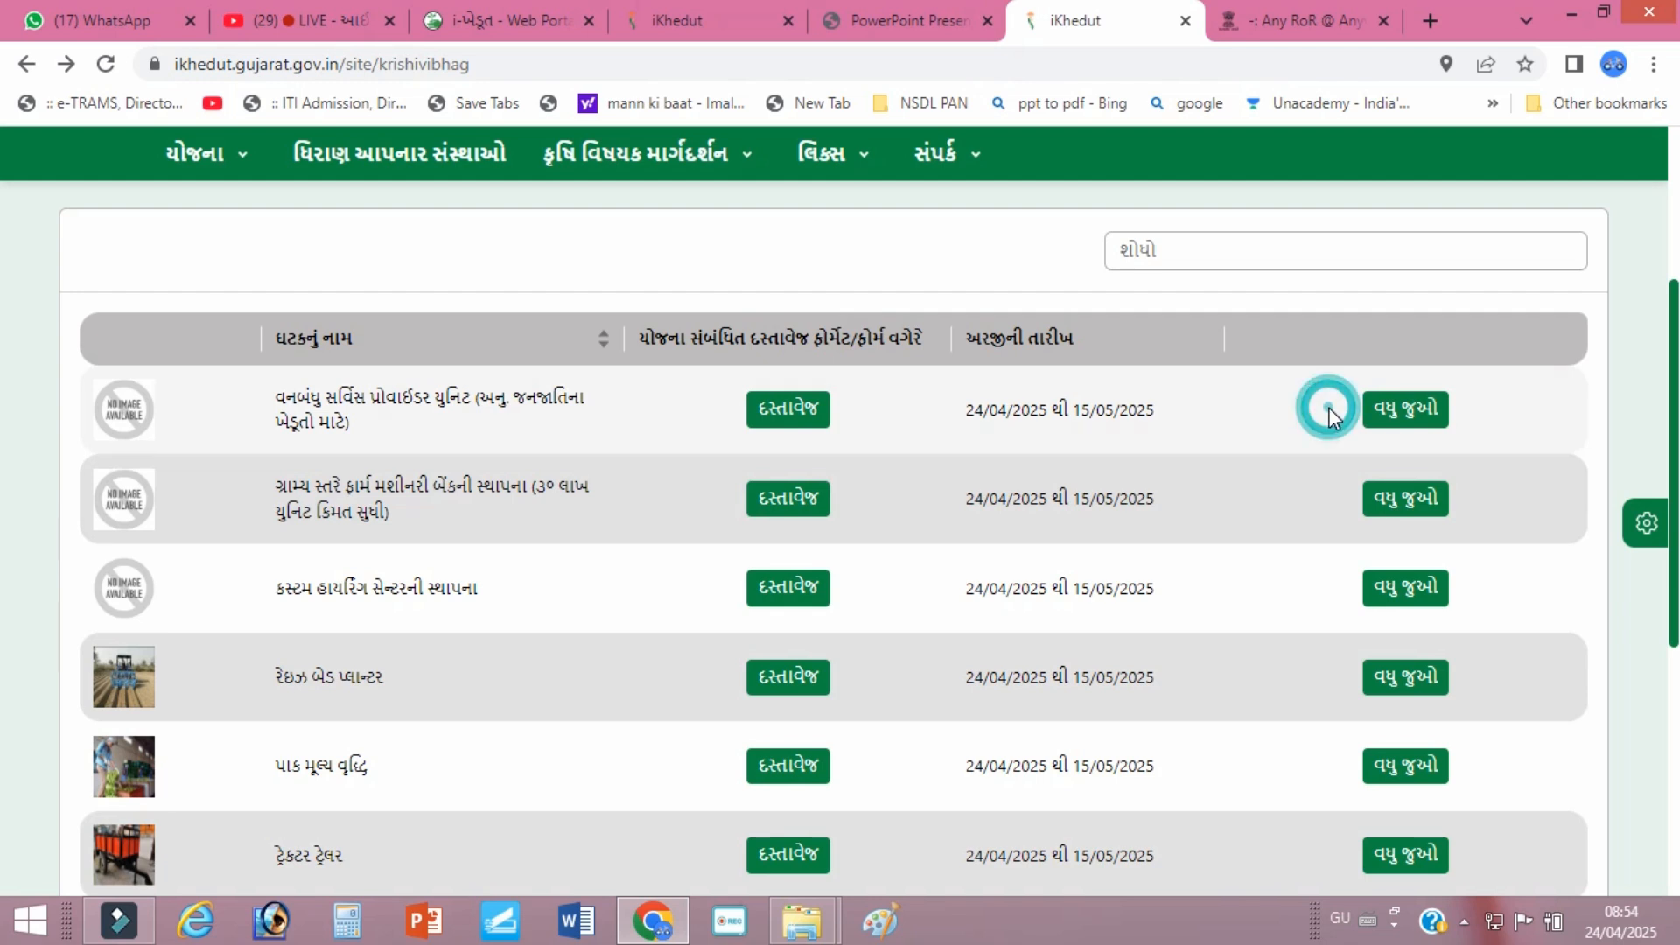
left_click(105, 64)
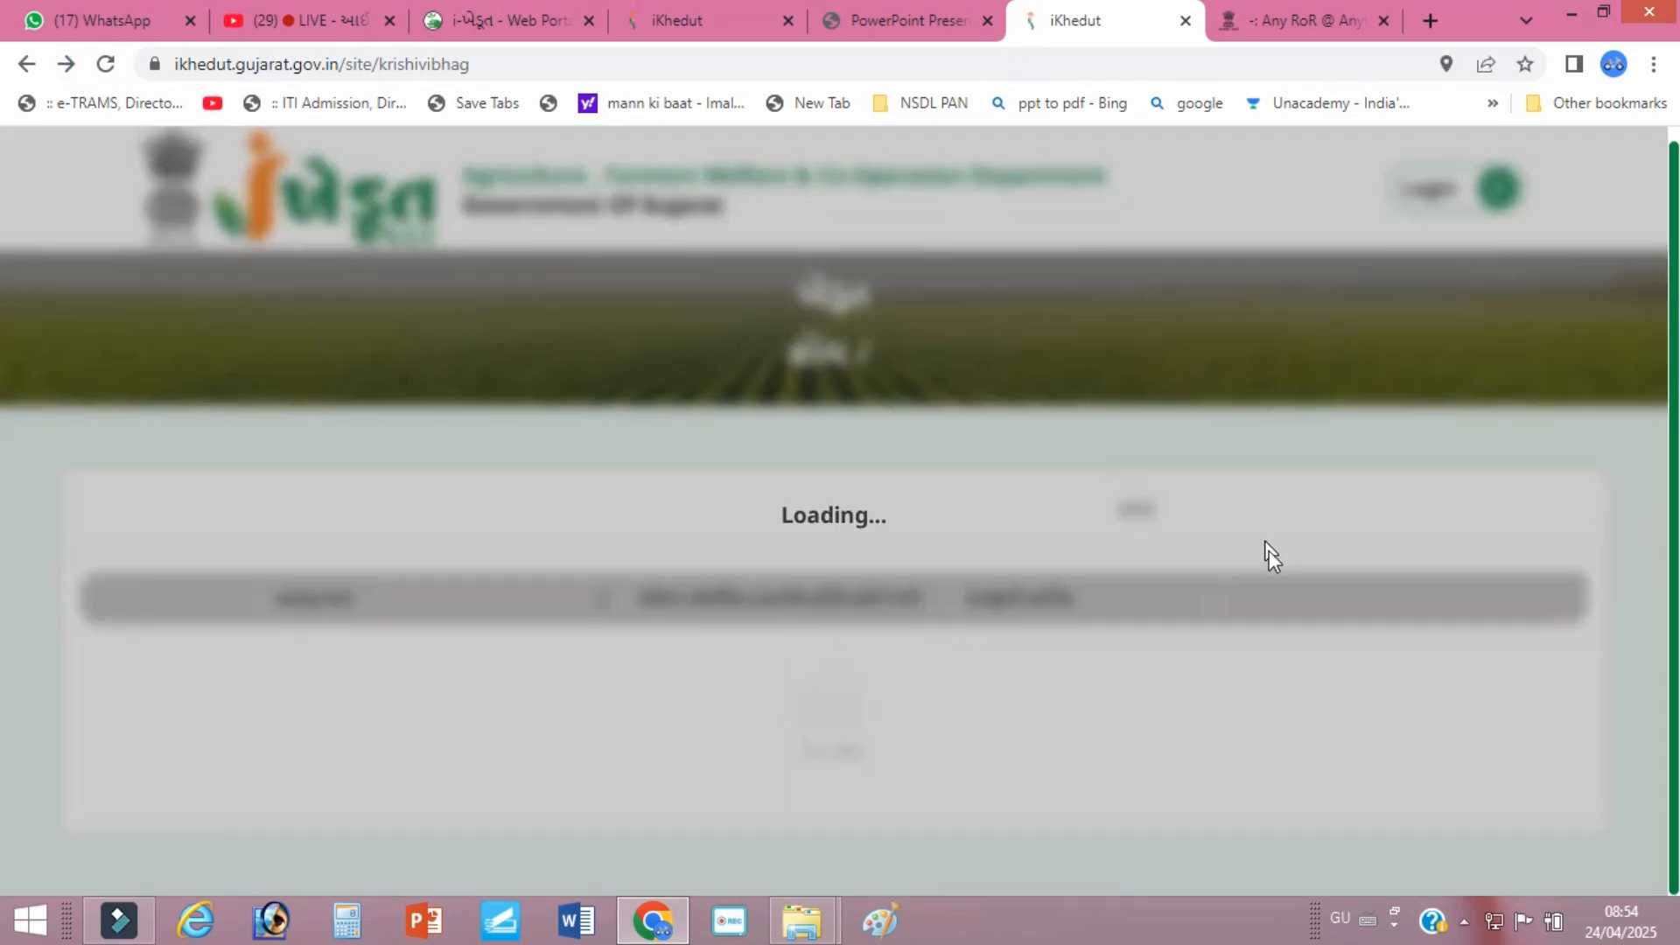
scroll(1269, 577, "down", 1)
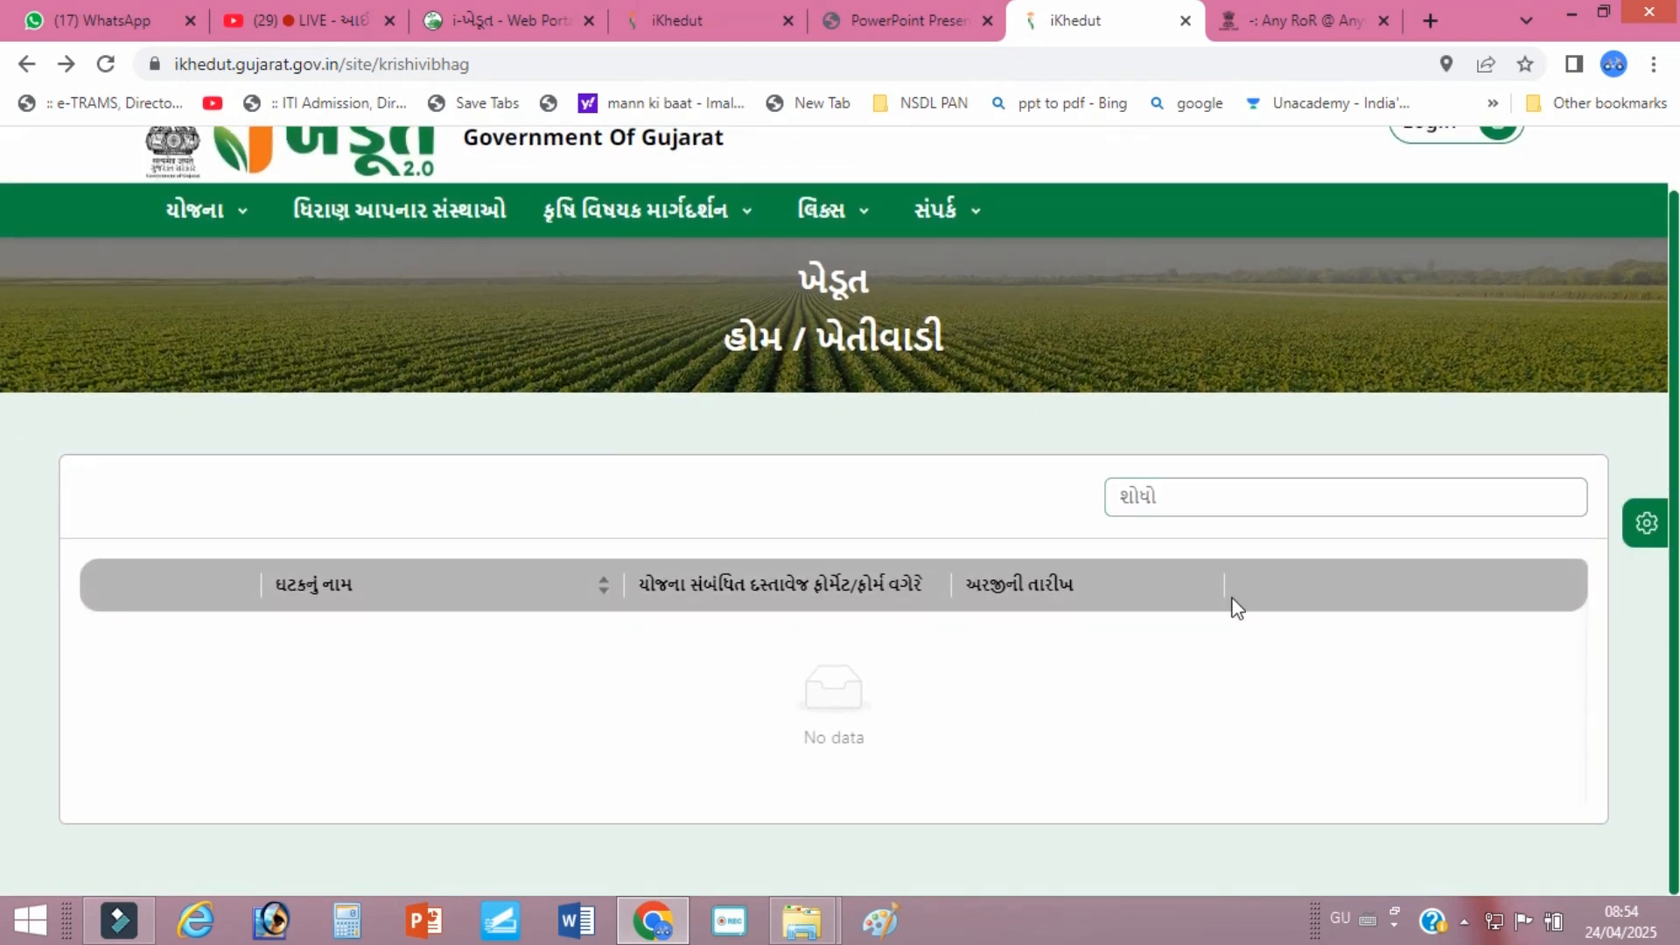
scroll(907, 679, "up", 1)
scroll(1096, 705, "down", 1)
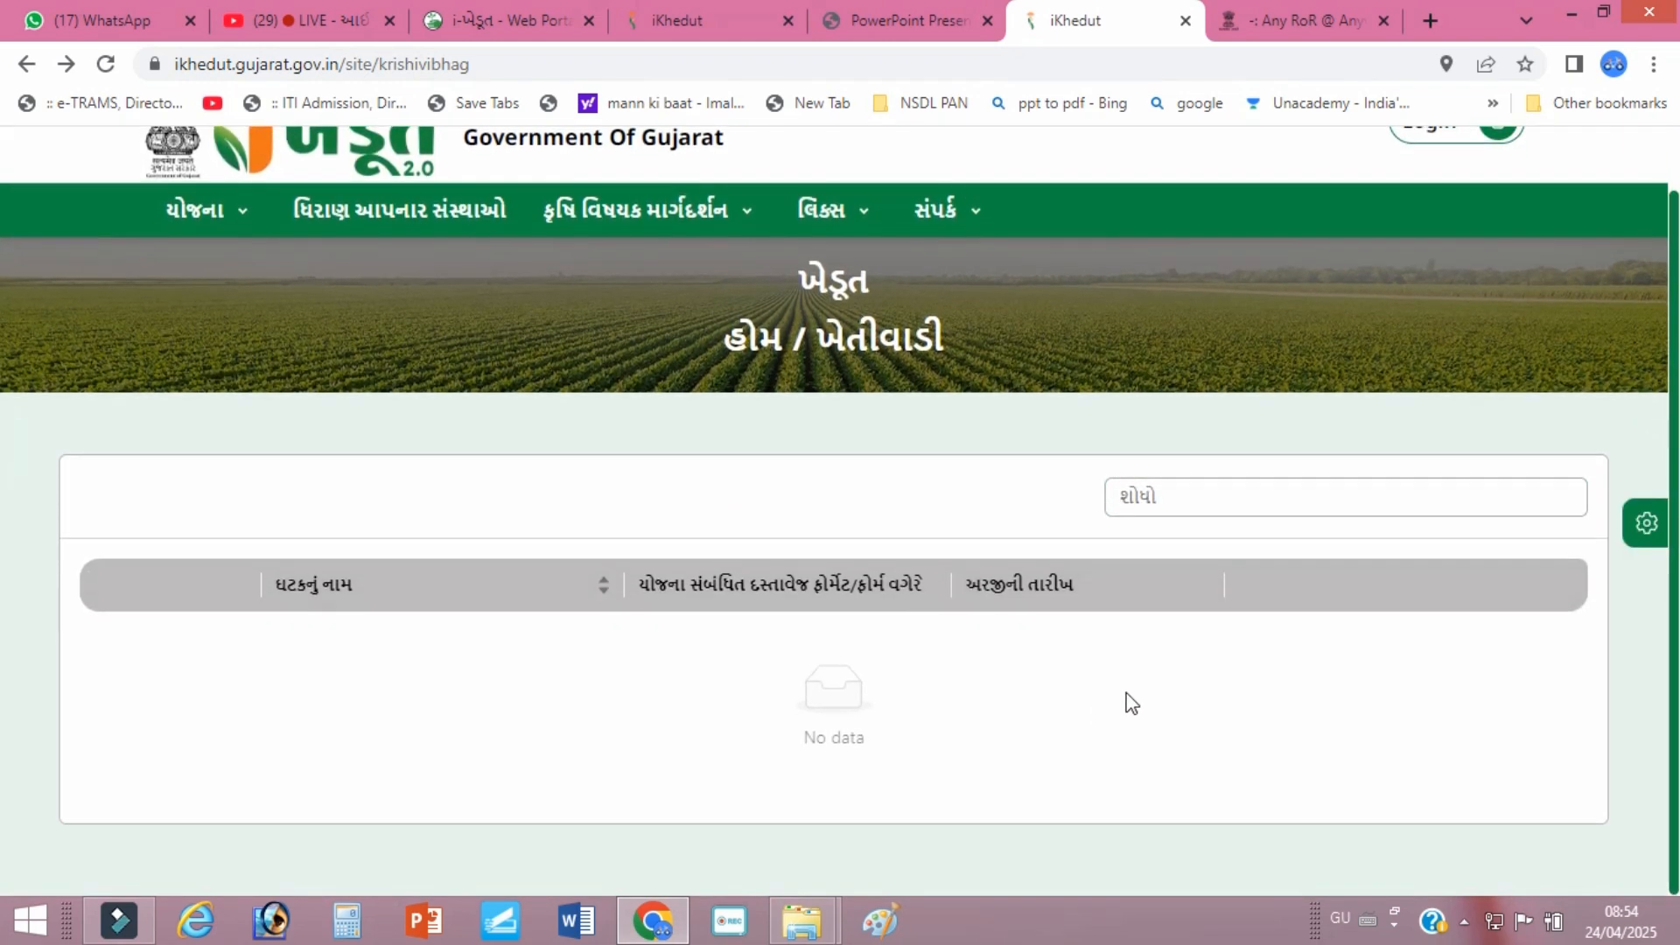